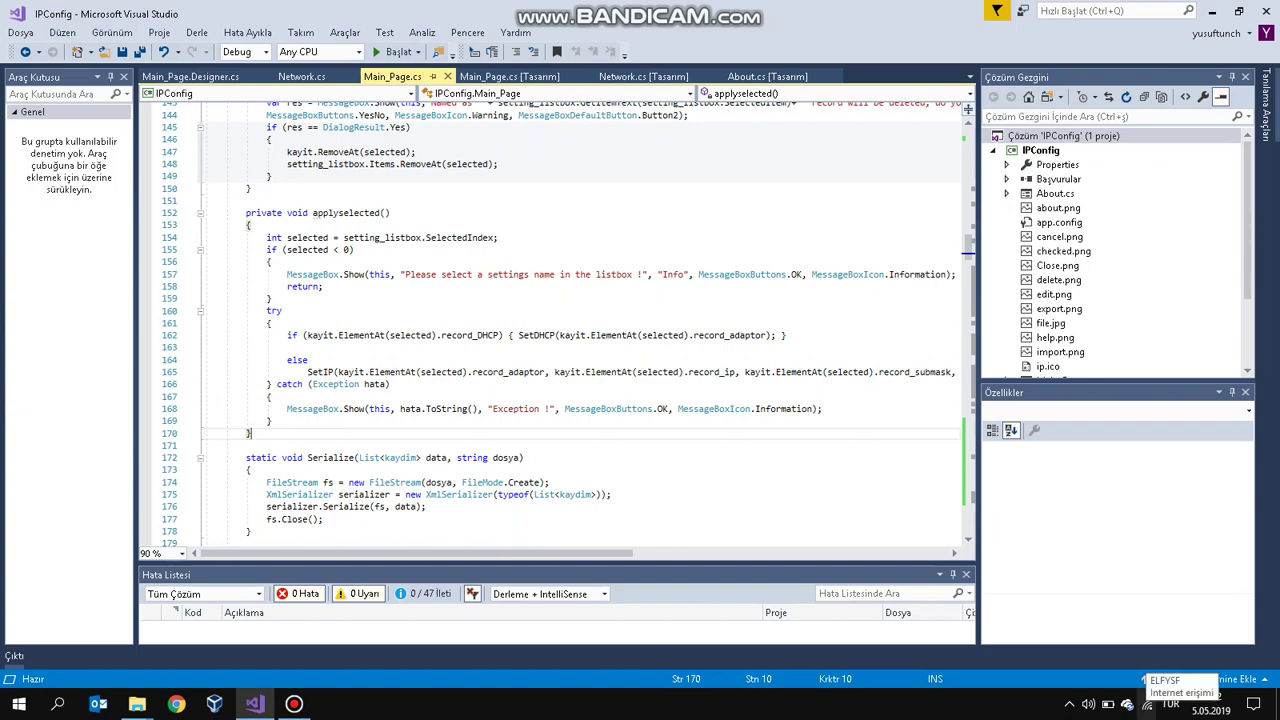
Open the Windows network adapter options through the Ethernet page of the Network and Internet settings
{"action": "right_click", "coordinate": [1147, 703]}
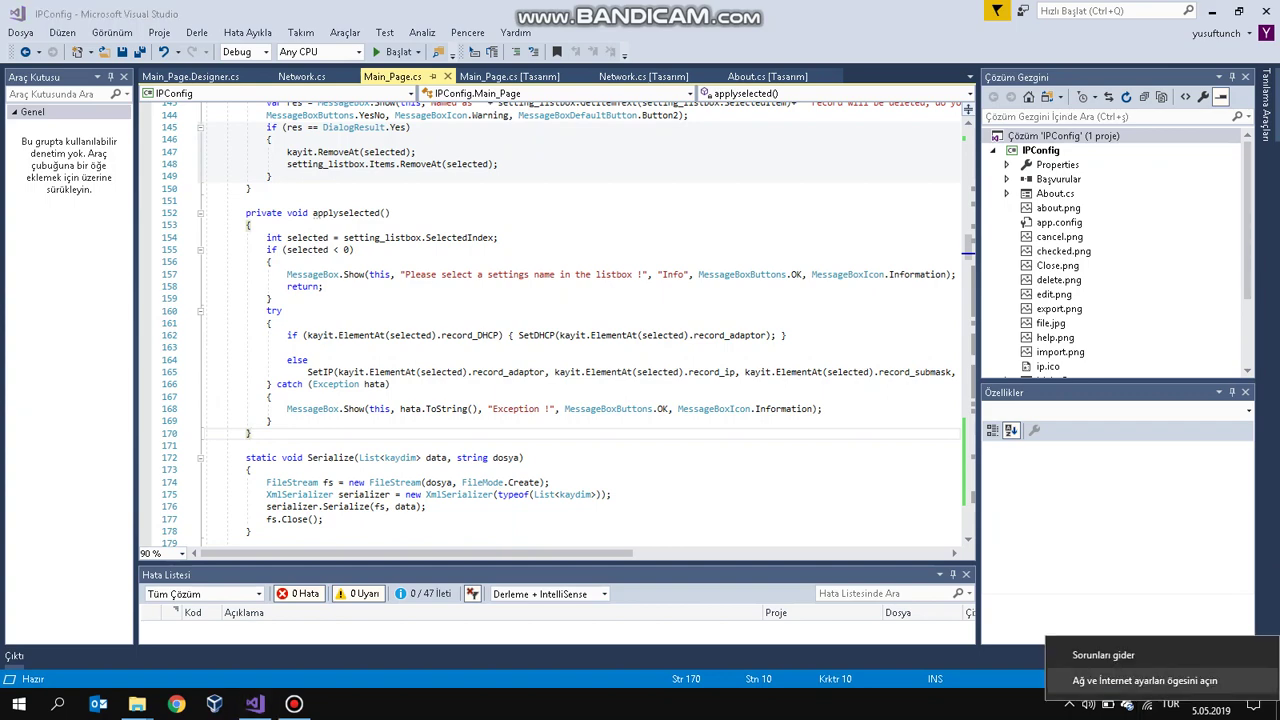
{"action": "left_click", "coordinate": [1145, 680]}
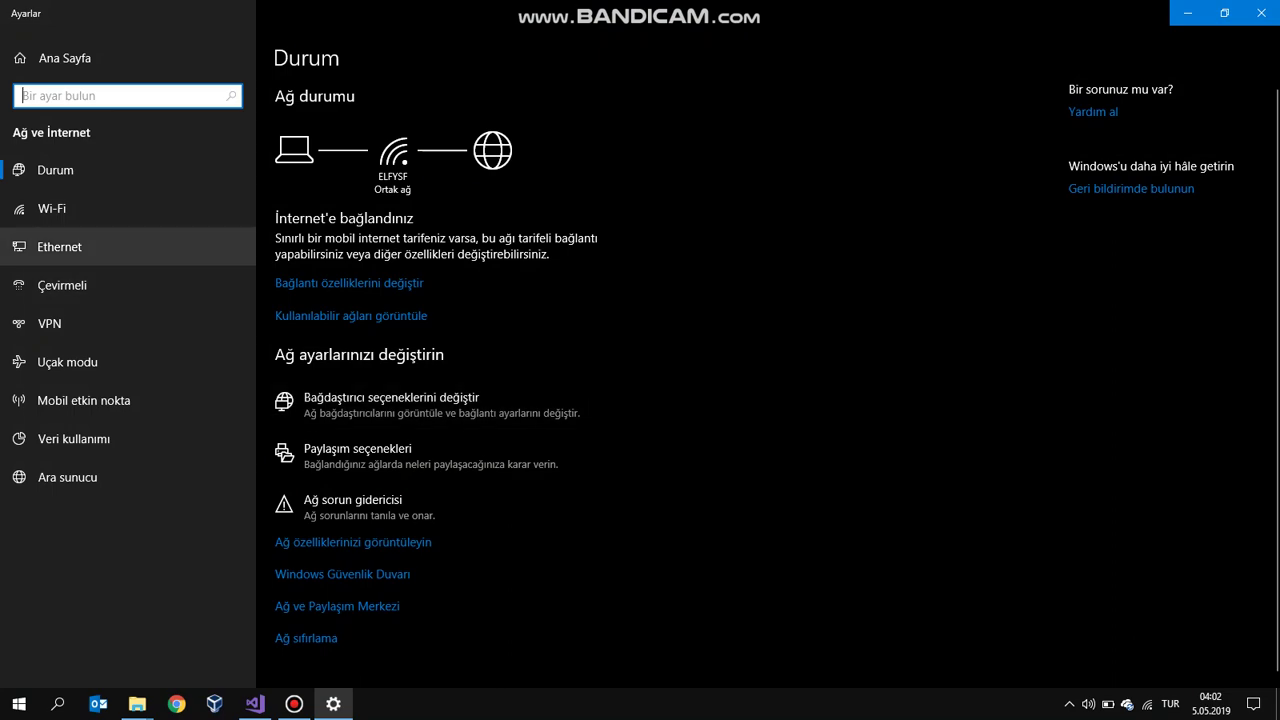
{"action": "left_click", "coordinate": [60, 247]}
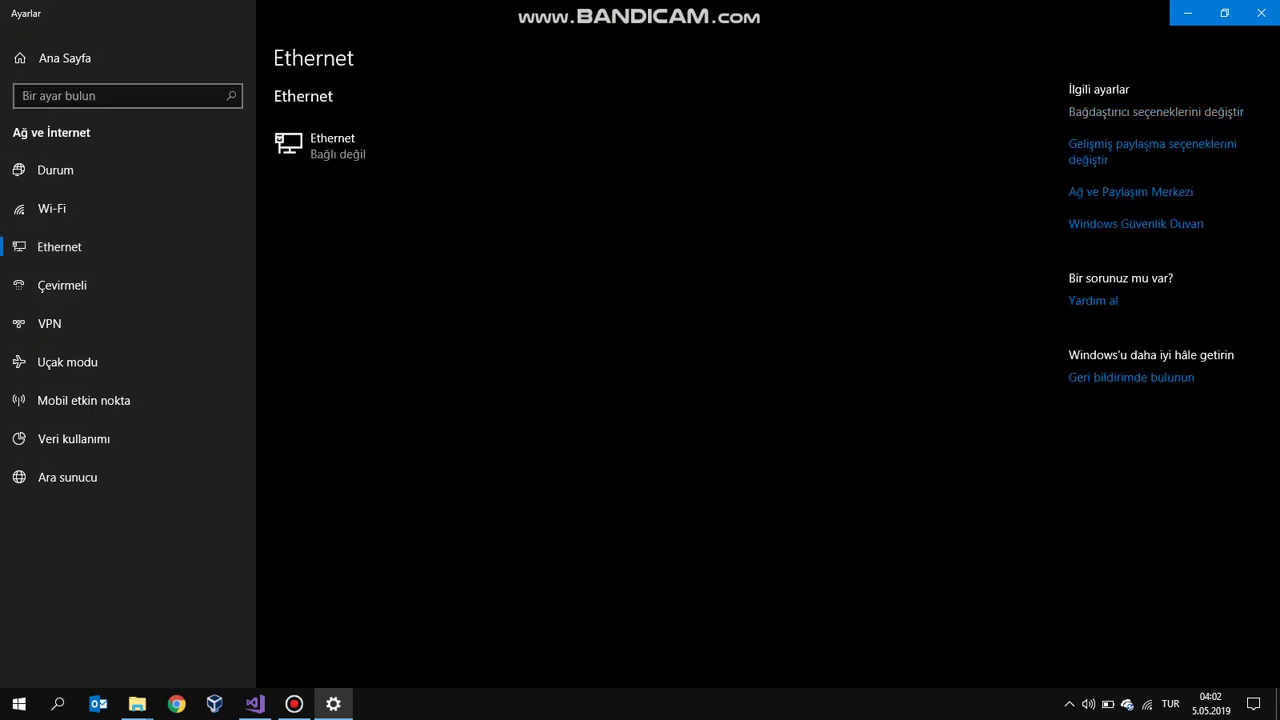
{"action": "left_click", "coordinate": [1156, 112]}
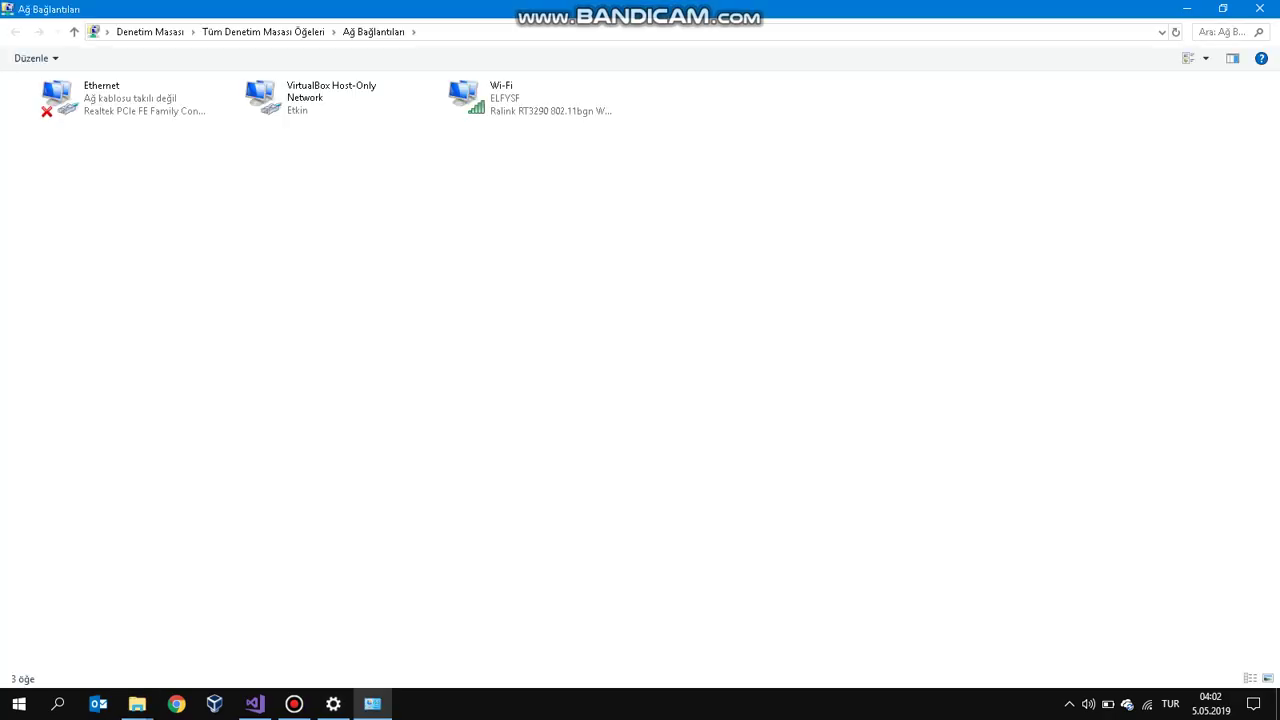
Examine the IP address and subnet mask in the Ethernet adapter's TCP/IPv4 properties and cancel without changing them
{"action": "right_click", "coordinate": [116, 101]}
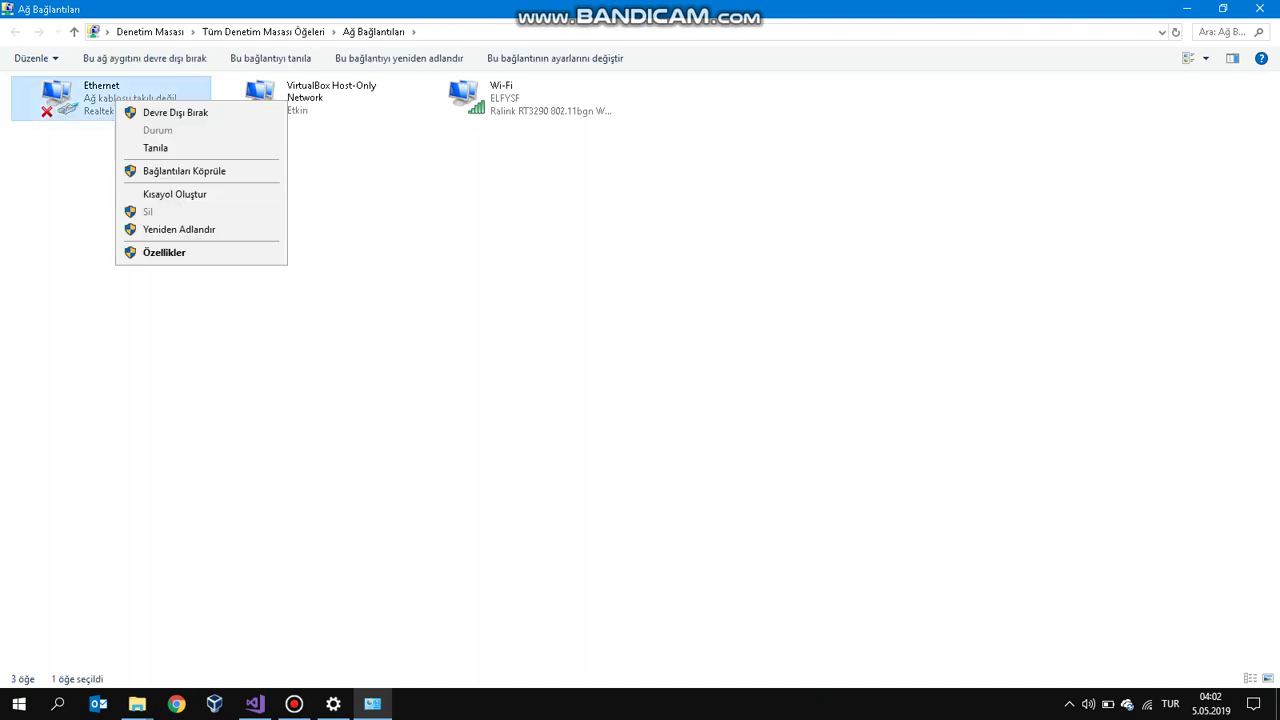
{"action": "left_click", "coordinate": [164, 252]}
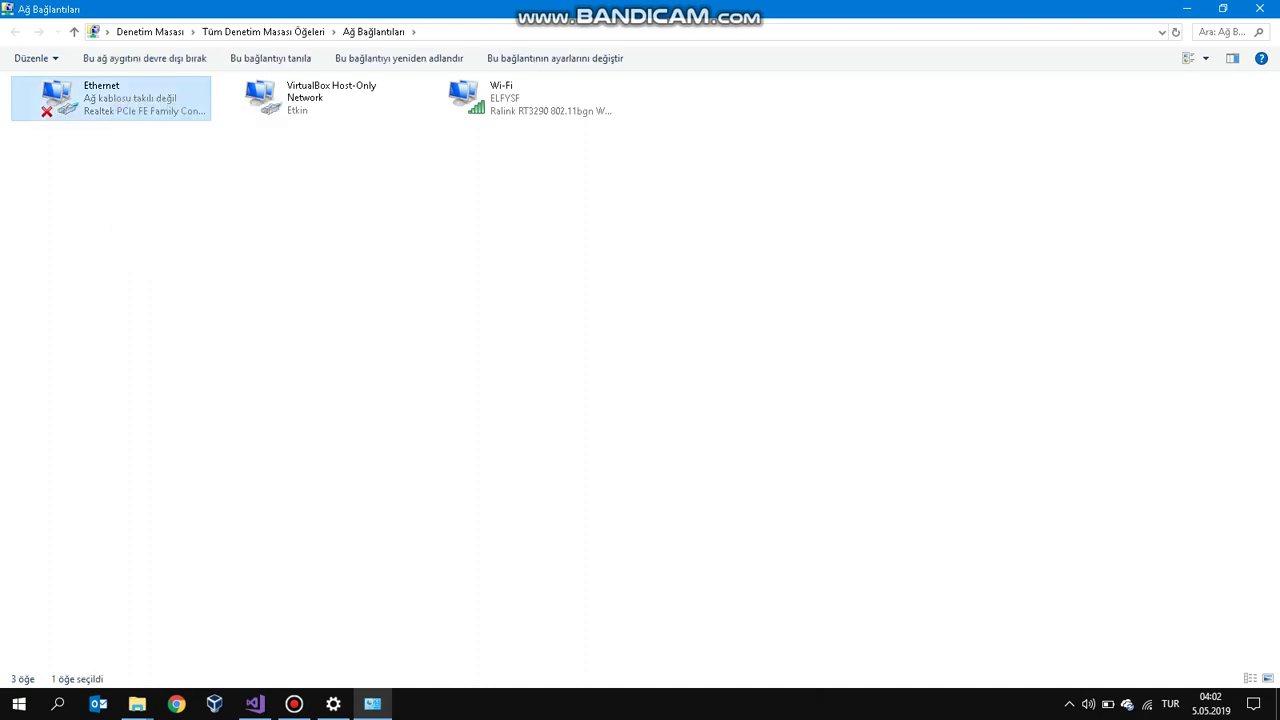
{"action": "left_click", "coordinate": [144, 256]}
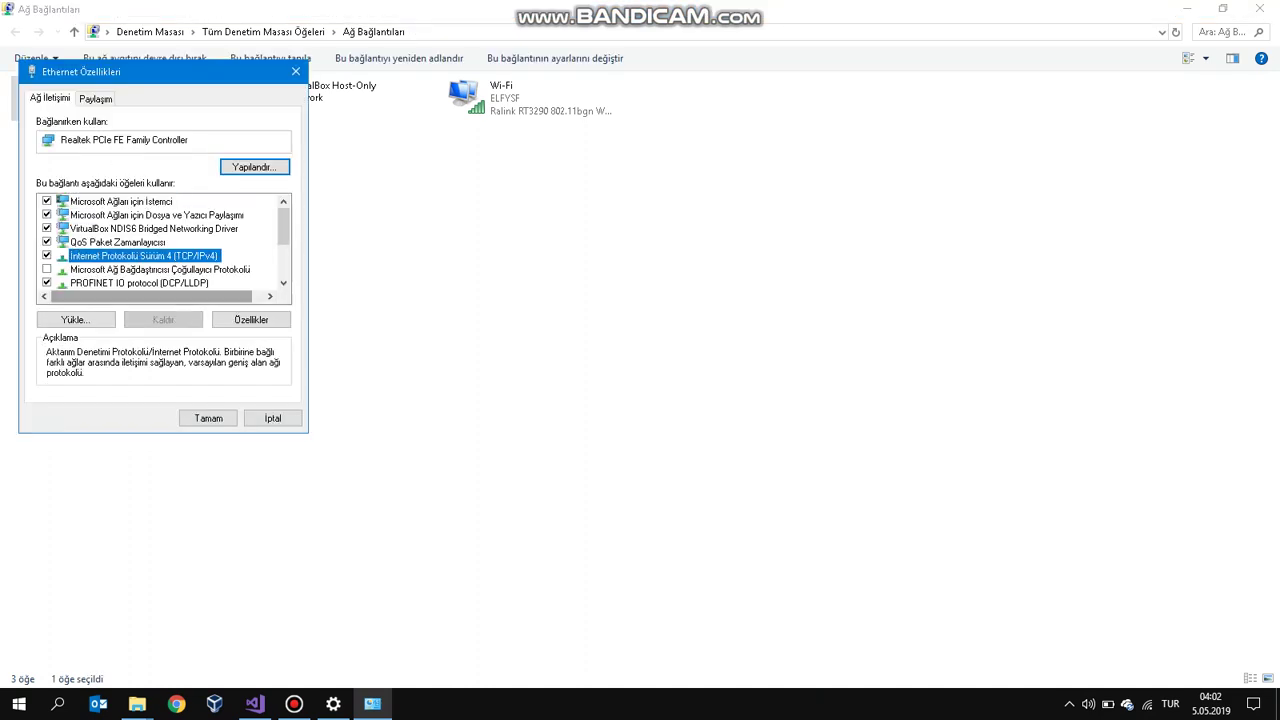
{"action": "left_click", "coordinate": [251, 320]}
{"action": "double_click", "coordinate": [315, 267]}
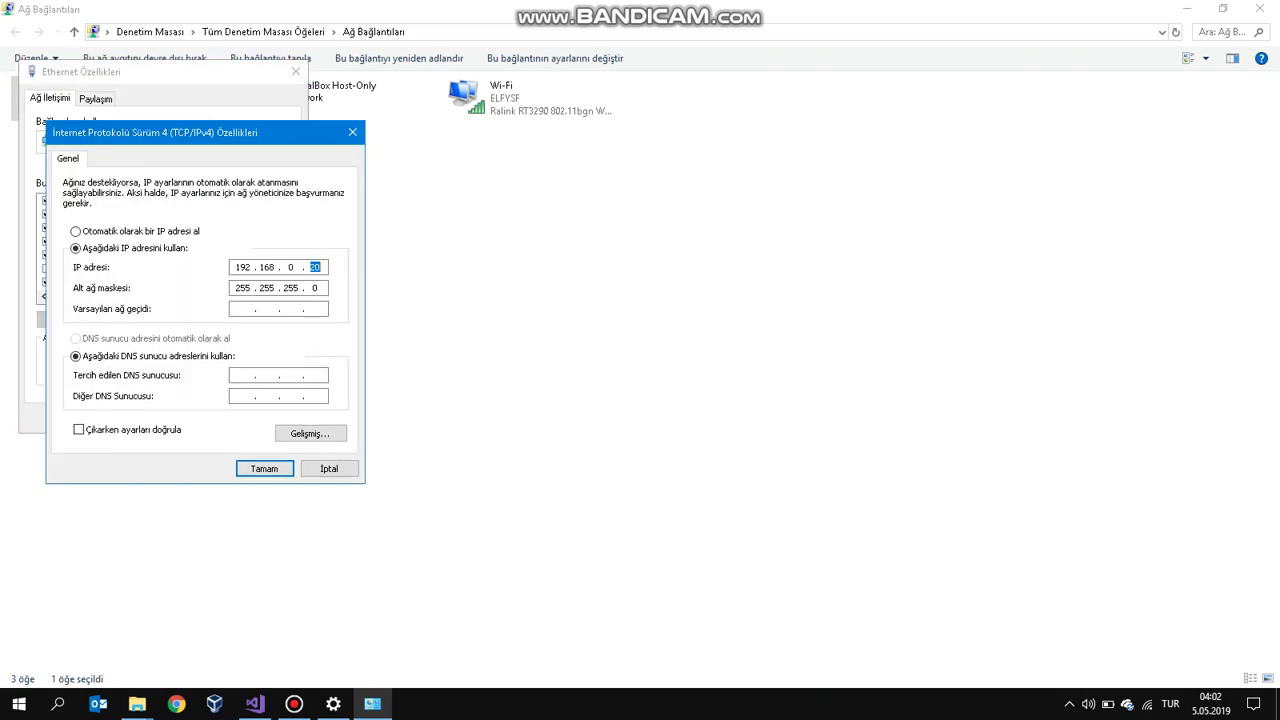
{"action": "left_click_drag", "start_coordinate": [252, 139], "coordinate": [567, 173]}
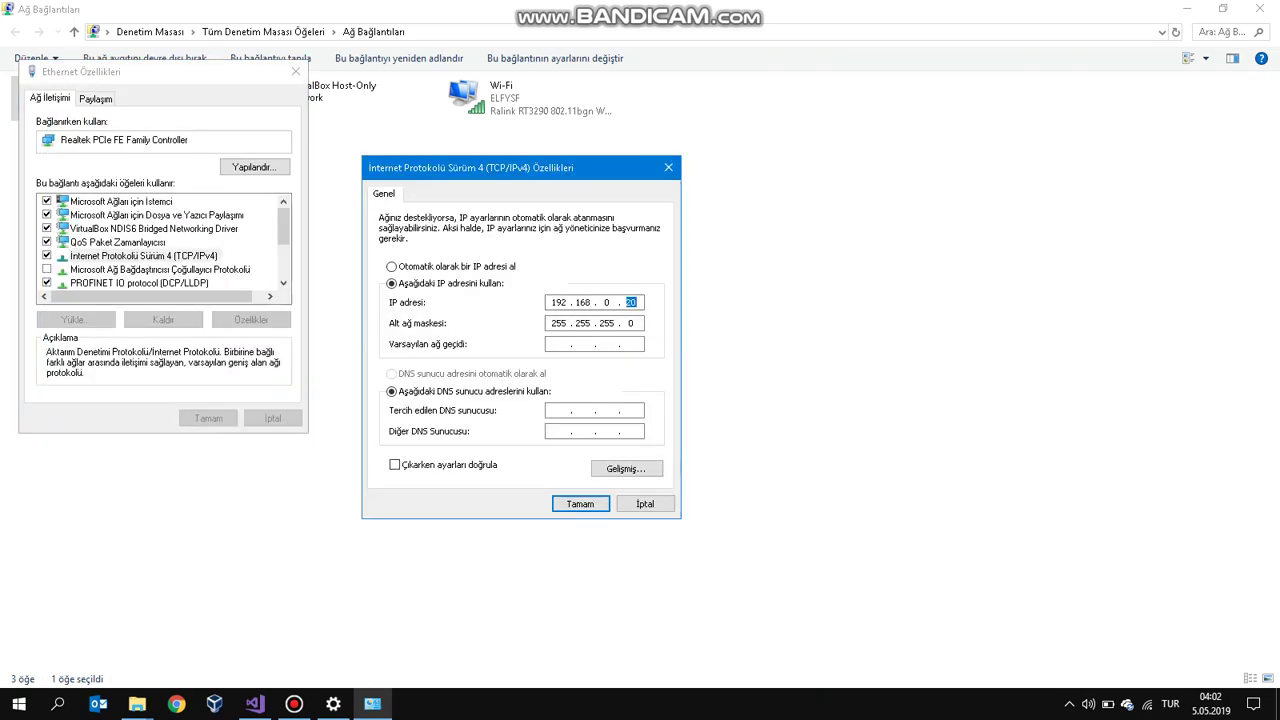
{"action": "left_click", "coordinate": [645, 503]}
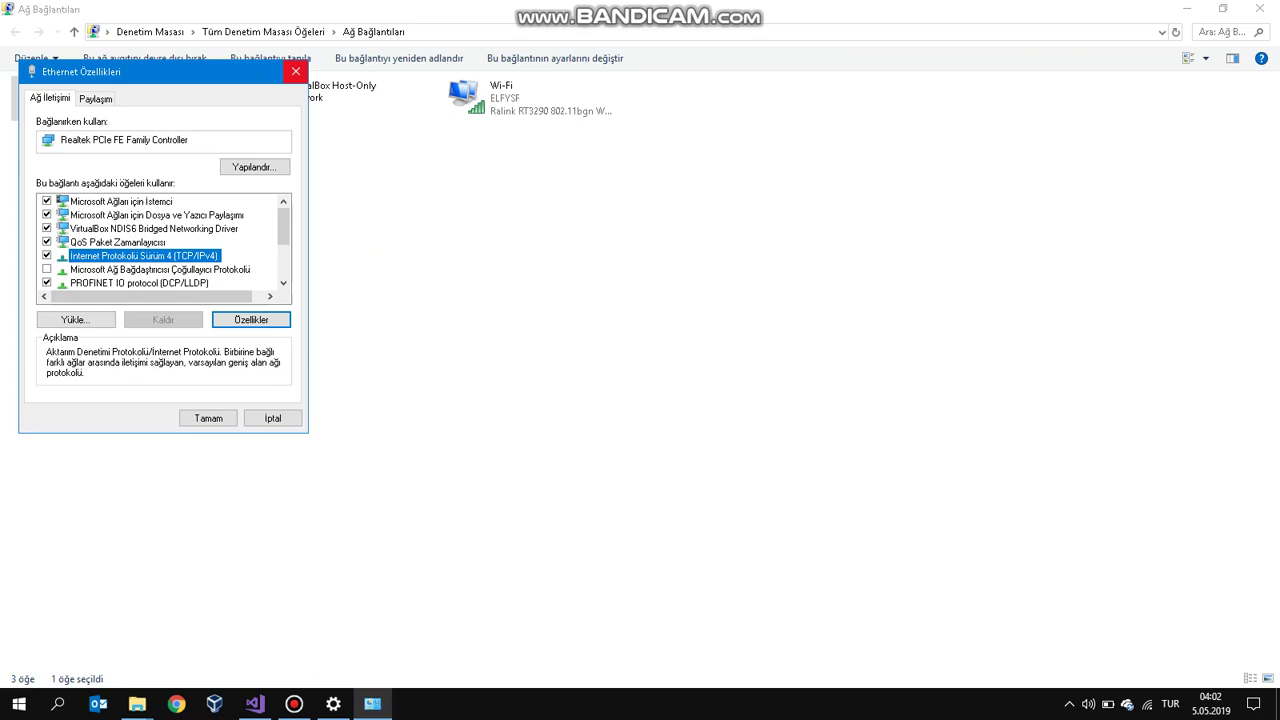
Close the Ethernet properties, the Network Connections window and Windows Settings
{"action": "left_click", "coordinate": [295, 72]}
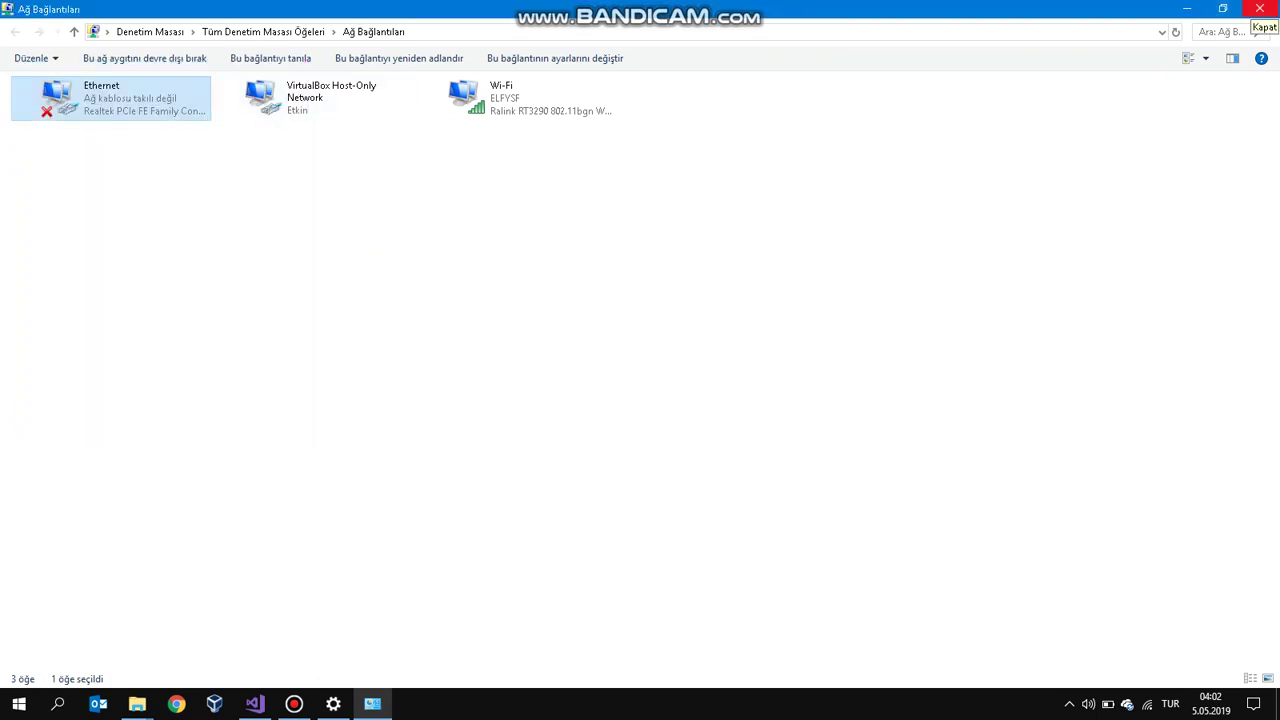
{"action": "left_click", "coordinate": [1259, 8]}
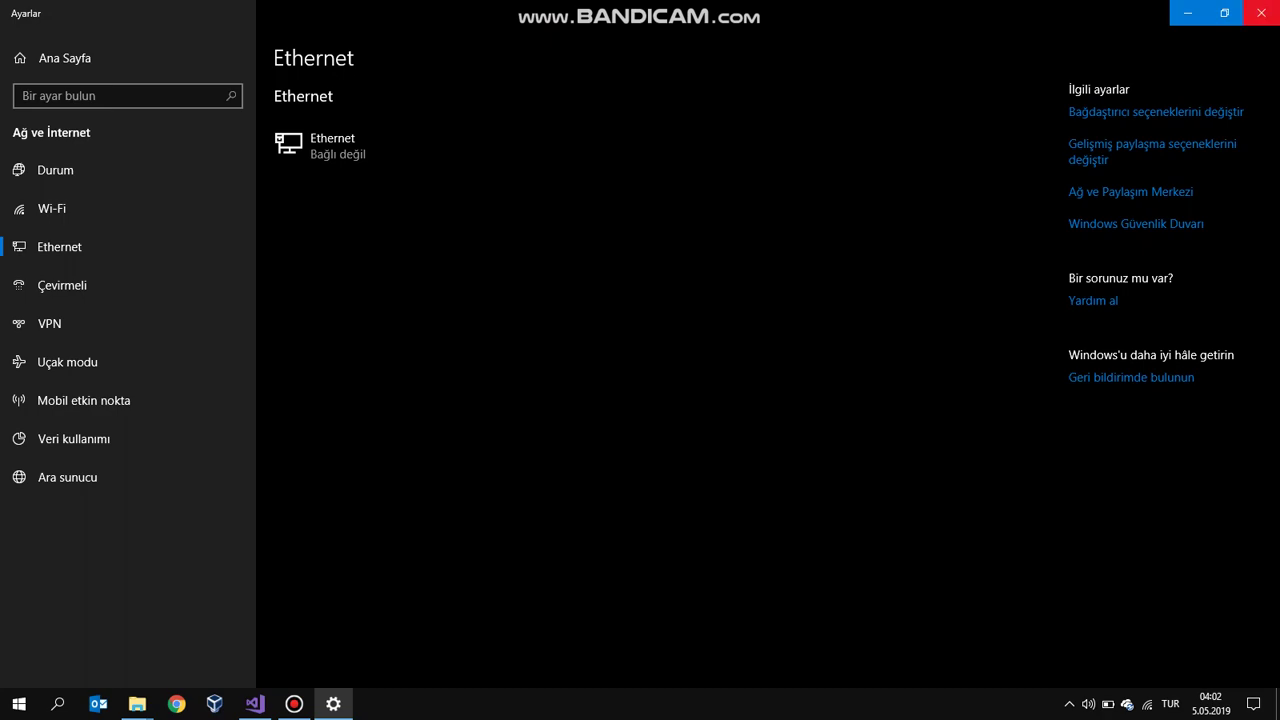
{"action": "left_click", "coordinate": [1261, 12]}
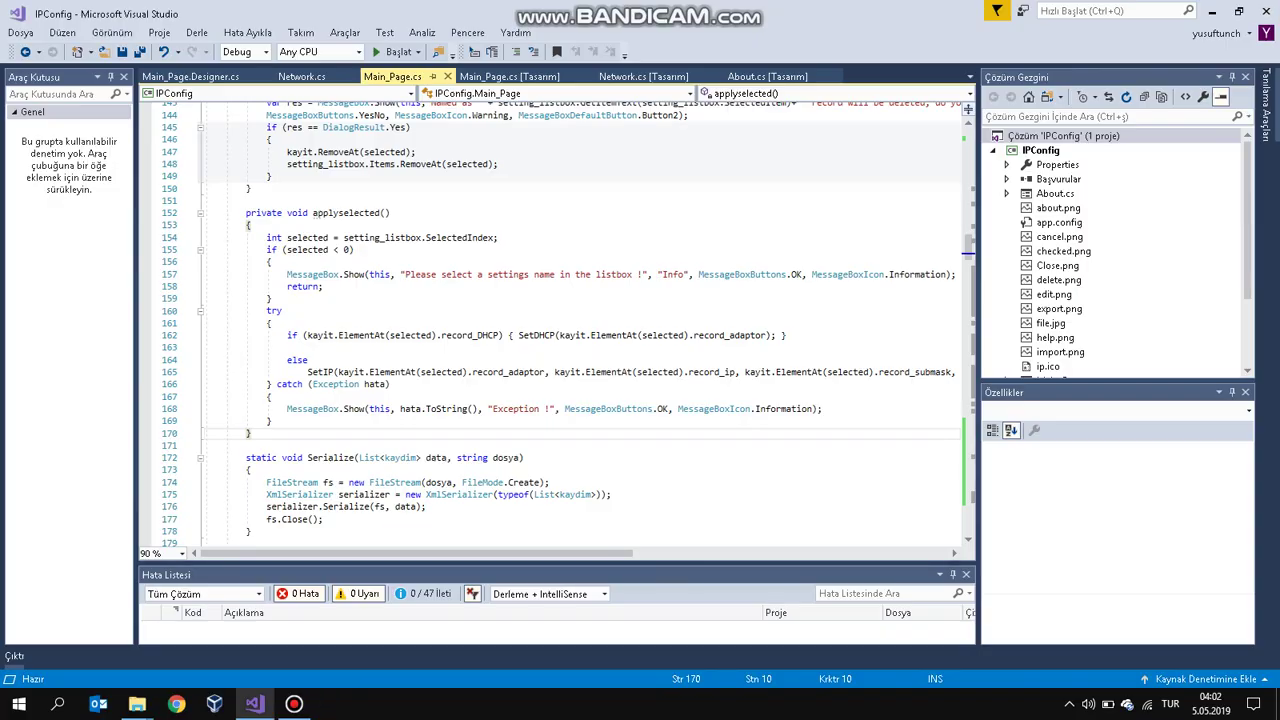
Look back through the Main_Page.cs code, including the SetIP and SetDHCP methods, to the start of the file
{"action": "scroll", "coordinate": [550, 330], "scroll_direction": "up", "scroll_amount": 18}
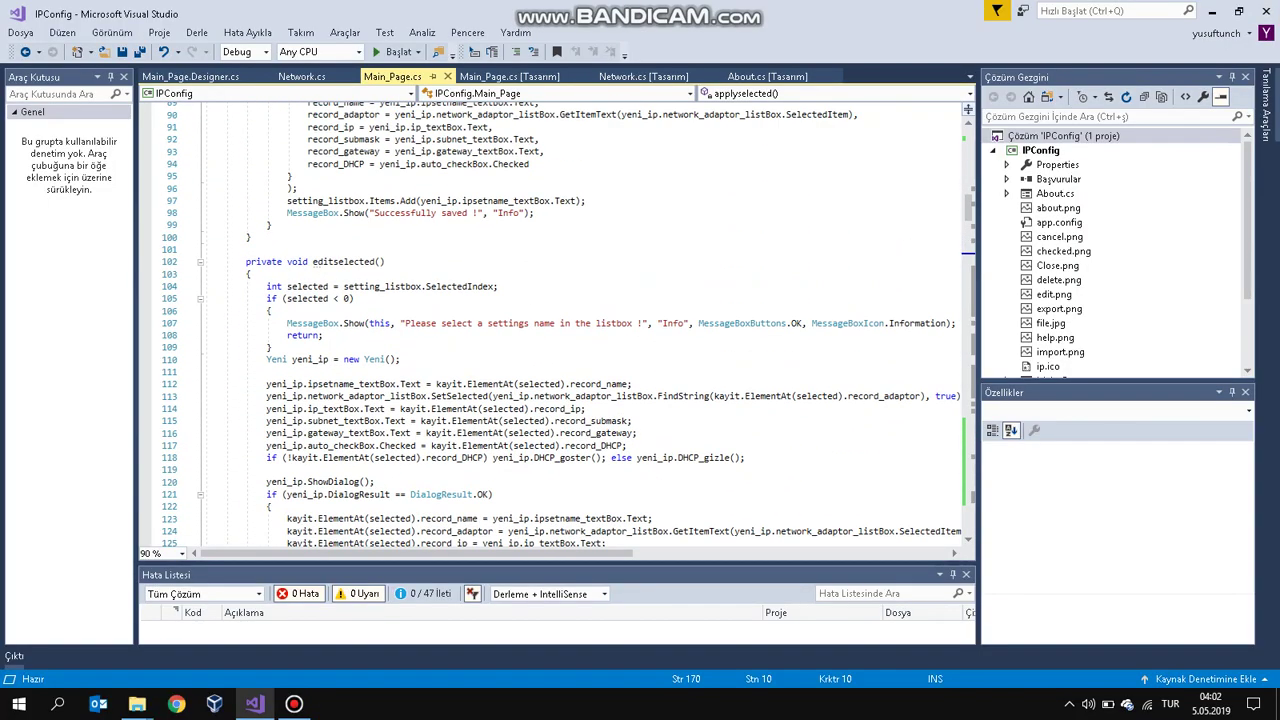
{"action": "scroll", "coordinate": [550, 330], "scroll_direction": "up", "scroll_amount": 20}
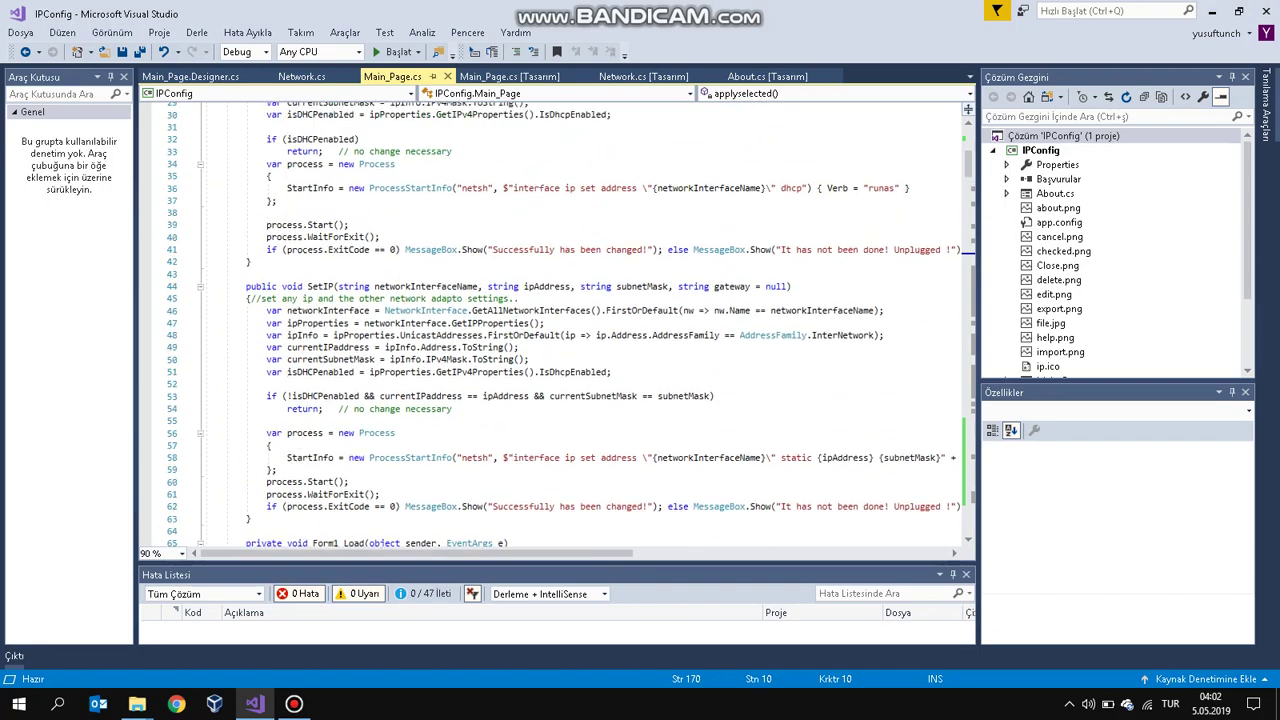
{"action": "scroll", "coordinate": [550, 330], "scroll_direction": "up", "scroll_amount": 4}
{"action": "scroll", "coordinate": [550, 330], "scroll_direction": "up", "scroll_amount": 5}
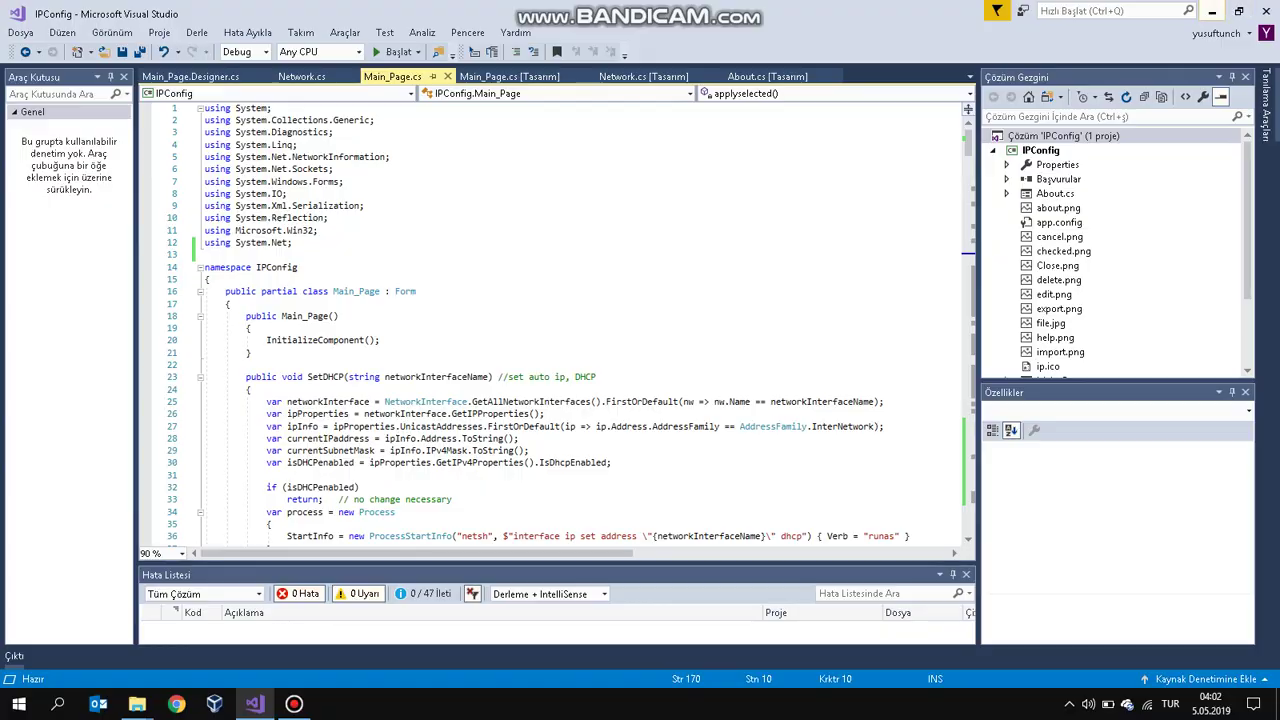
Open the file location of the desktop's IPConfig.exe shortcut, examine IPConfig.exe and records.xml, and close the folder
{"action": "left_click", "coordinate": [1211, 11]}
{"action": "right_click", "coordinate": [1240, 36]}
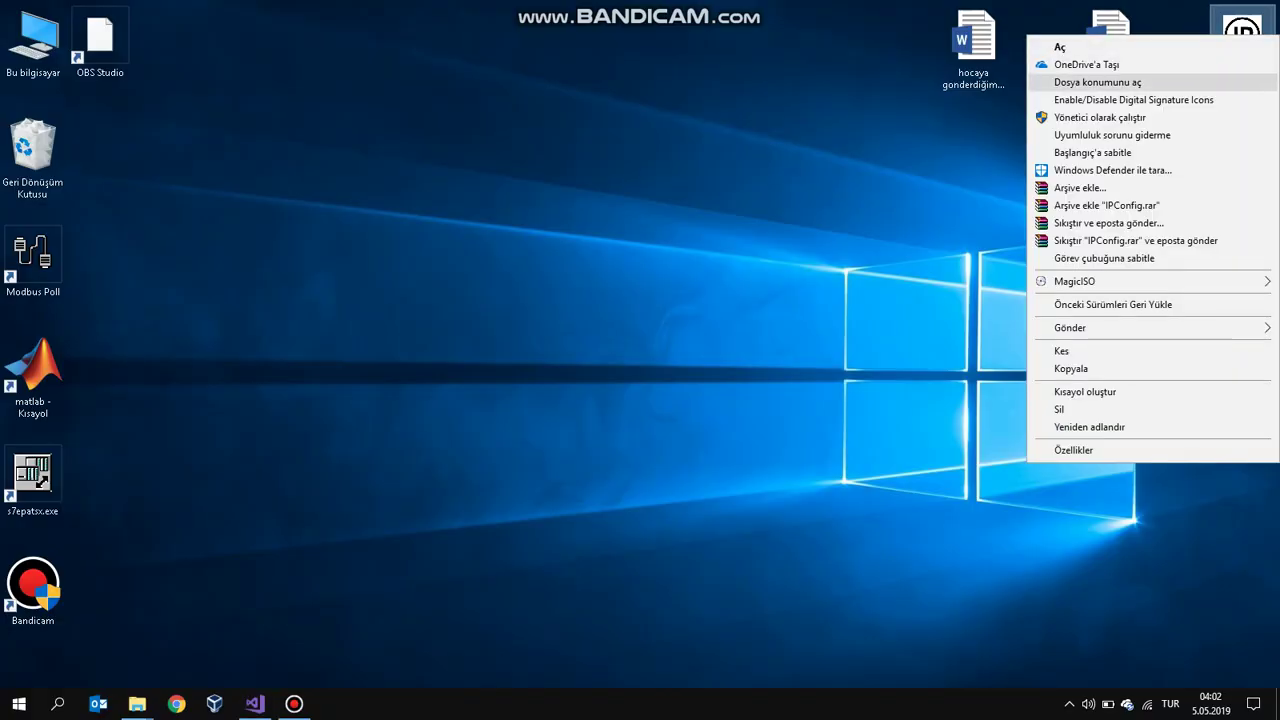
{"action": "left_click", "coordinate": [1097, 82]}
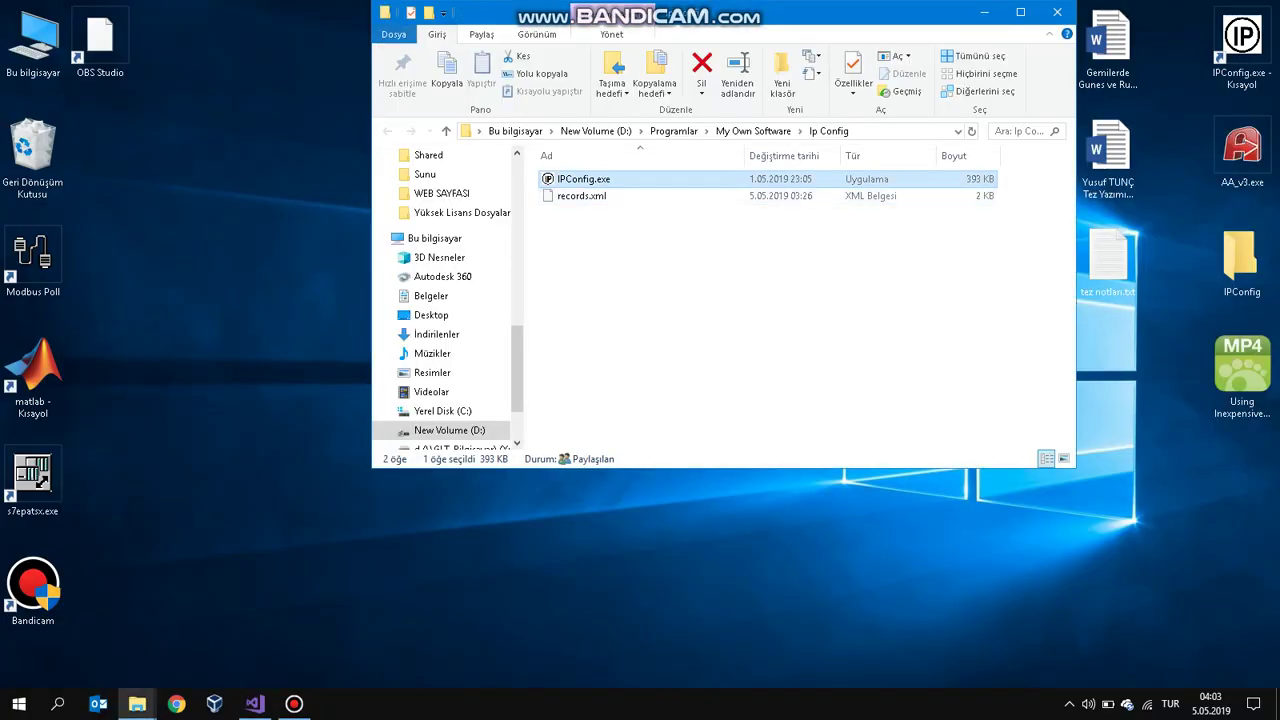
{"action": "left_click", "coordinate": [582, 196]}
{"action": "left_click", "coordinate": [584, 179]}
{"action": "left_click", "coordinate": [1057, 12]}
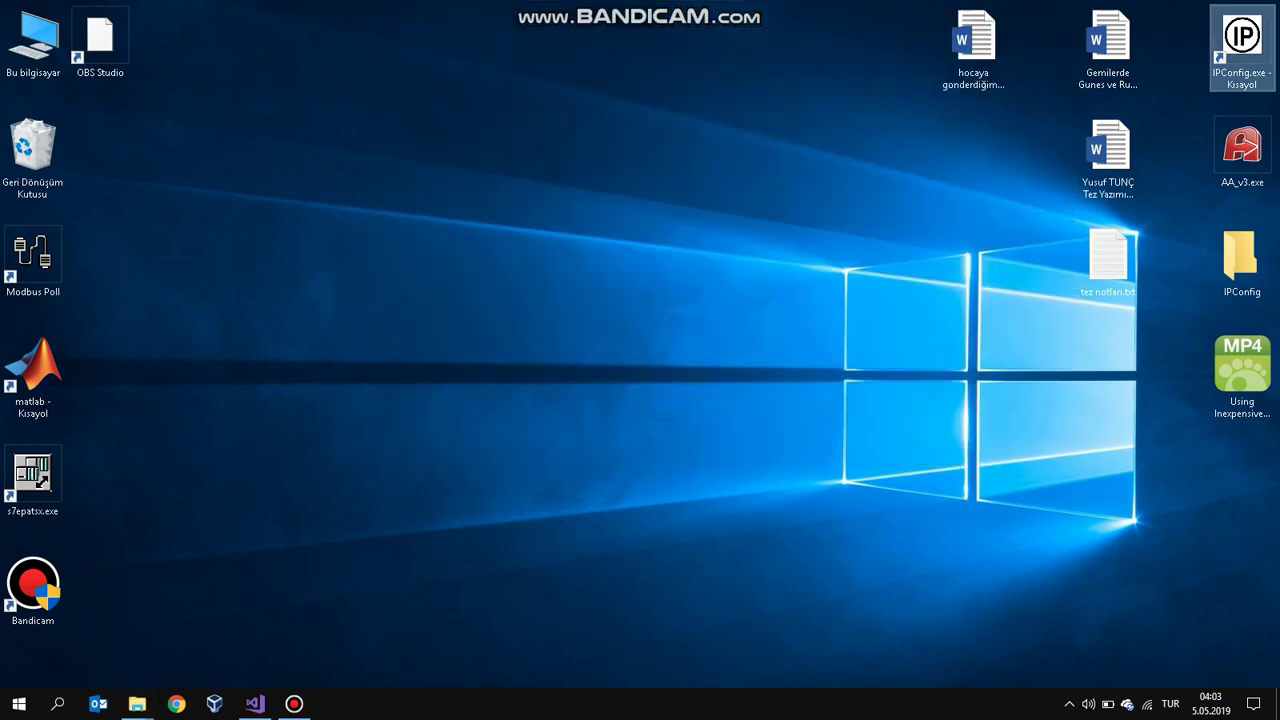
Switch to Visual Studio, run the IPConfig project, and move its Change Network Settings window onto the cleared desktop
{"action": "left_click", "coordinate": [255, 704]}
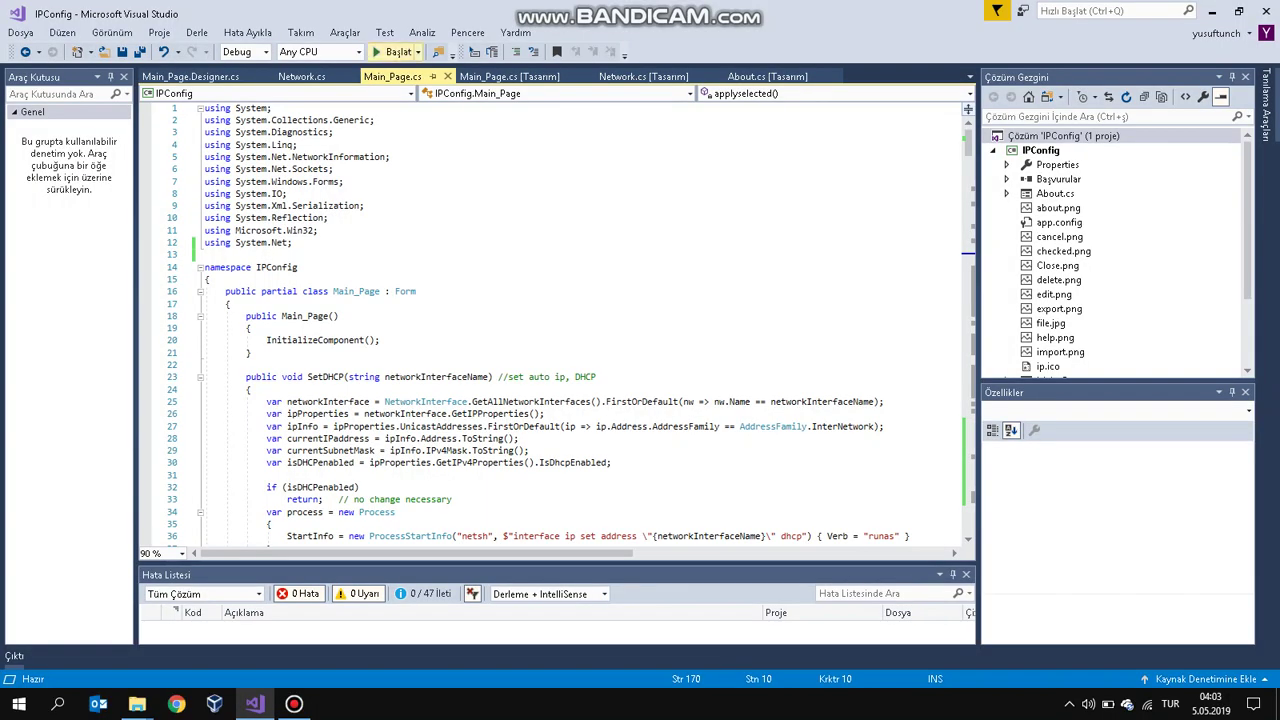
{"action": "left_click", "coordinate": [397, 52]}
{"action": "key", "text": "F5"}
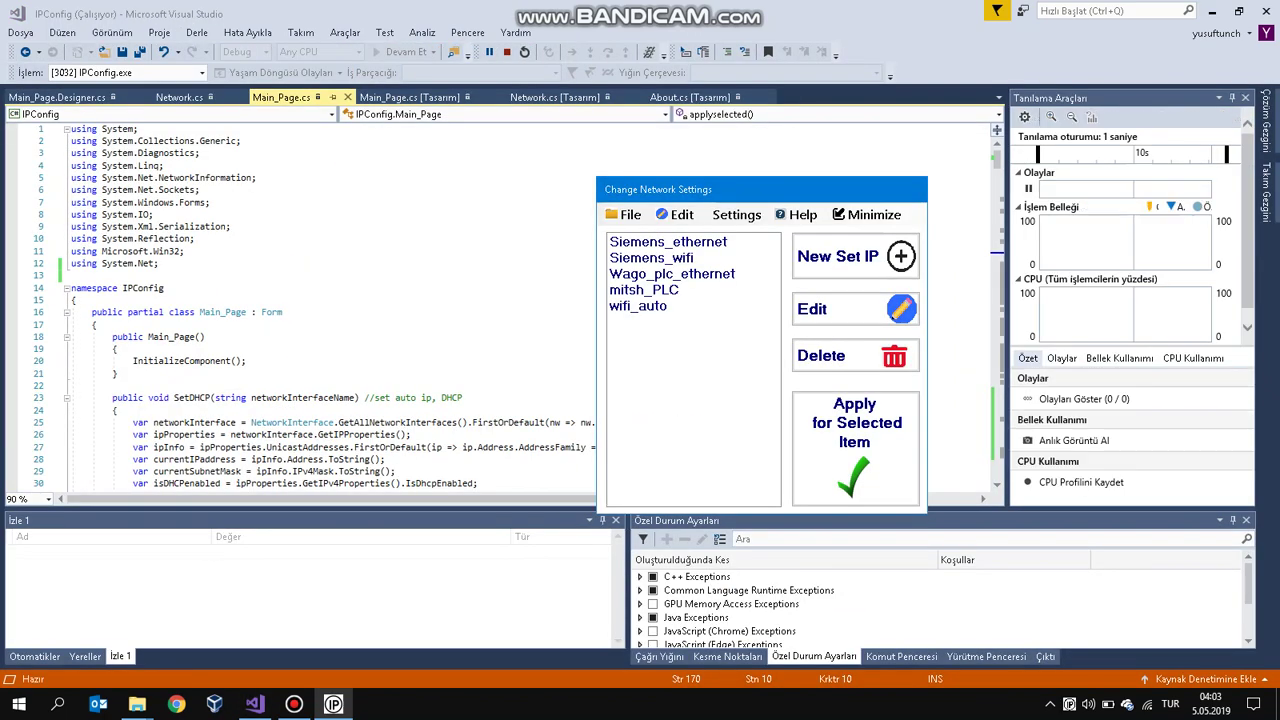
{"action": "left_click", "coordinate": [1212, 11]}
{"action": "left_click_drag", "start_coordinate": [745, 189], "coordinate": [348, 101]}
Examine the adapter, IP address and subnet mask of the Siemens_ethernet set in its edit form and cancel
{"action": "left_click", "coordinate": [272, 154]}
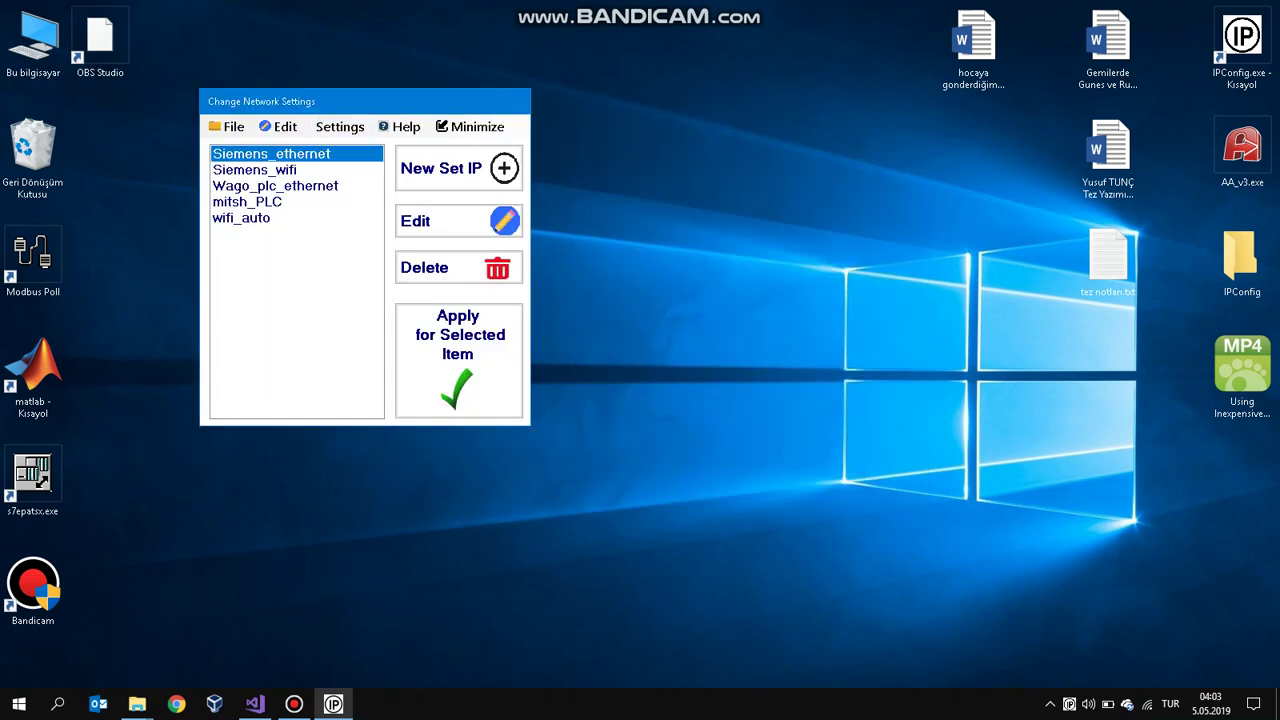
{"action": "left_click", "coordinate": [440, 220]}
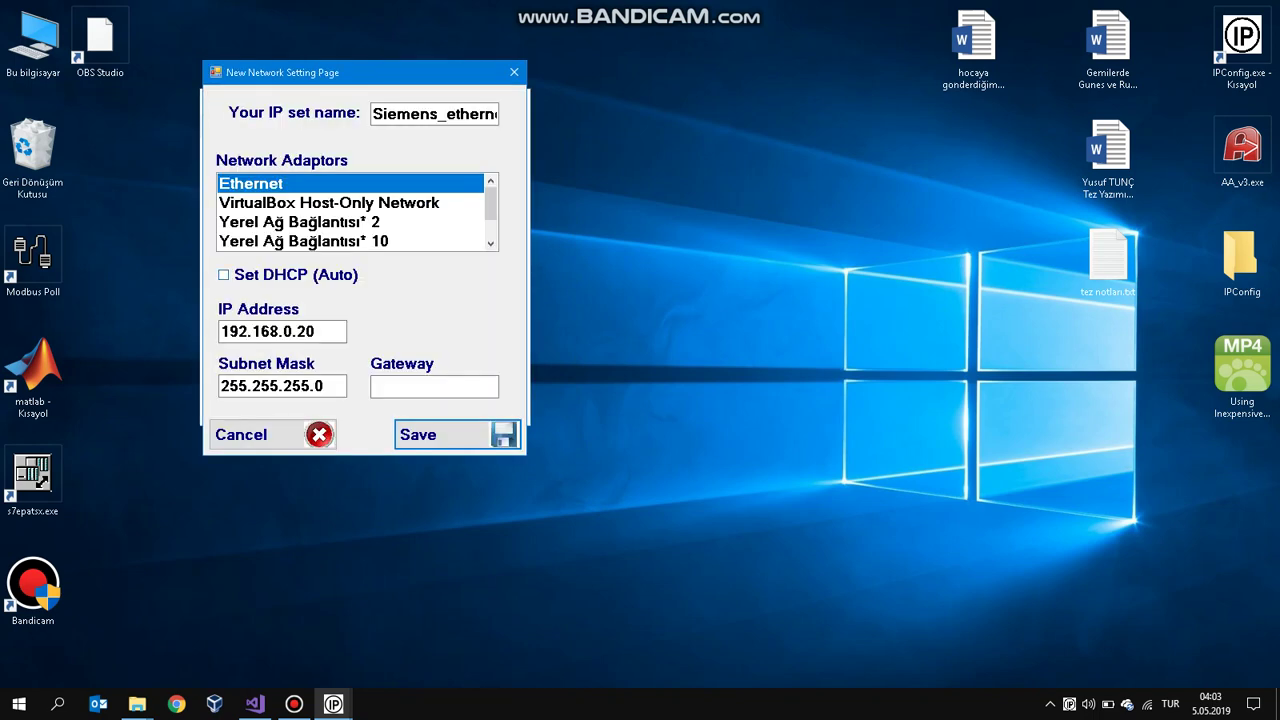
{"action": "left_click_drag", "start_coordinate": [316, 331], "coordinate": [229, 331]}
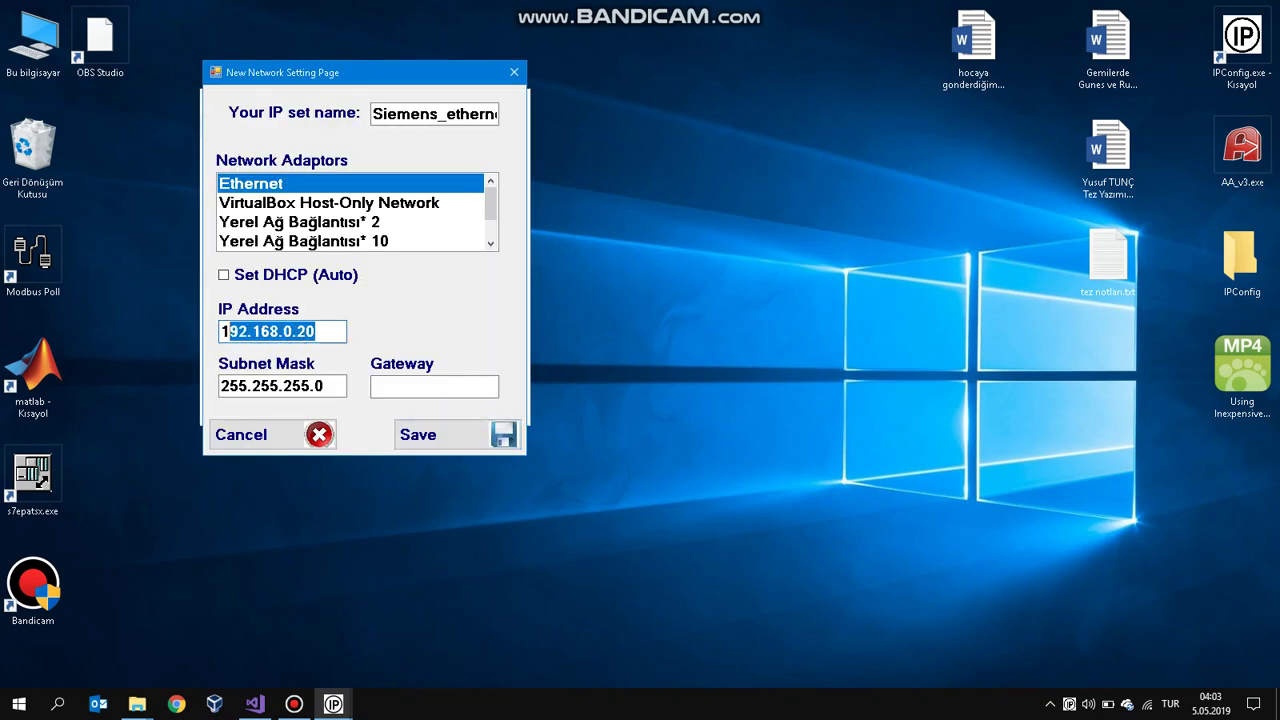
{"action": "left_click", "coordinate": [230, 331]}
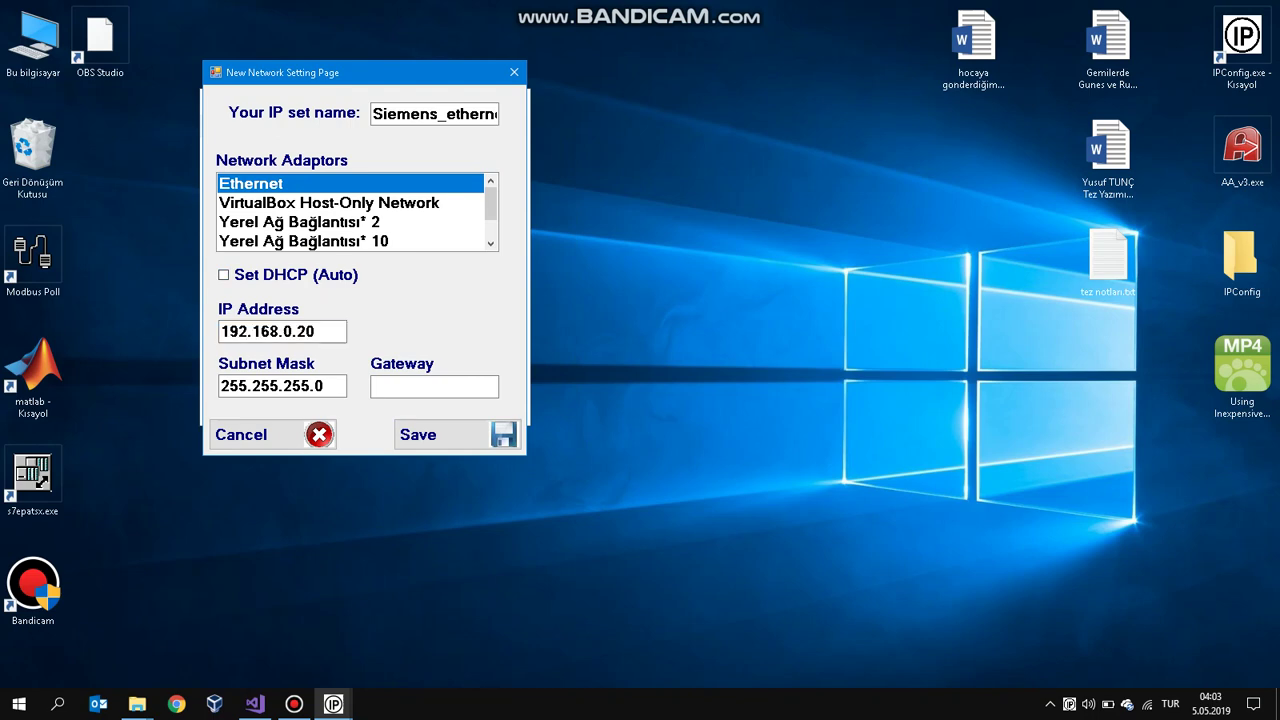
{"action": "left_click", "coordinate": [282, 386]}
{"action": "left_click_drag", "start_coordinate": [324, 386], "coordinate": [220, 386]}
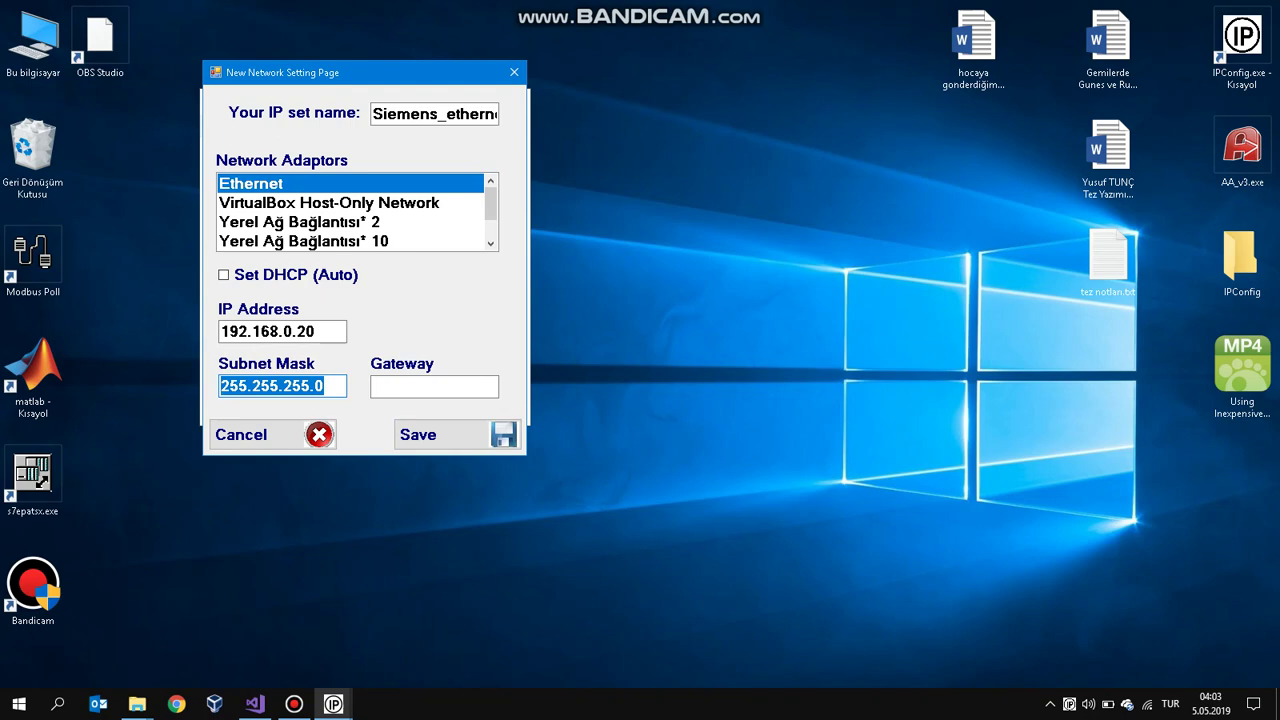
{"action": "left_click", "coordinate": [241, 434]}
Examine the adapter, IP address and subnet mask of the Siemens_wifi set in its edit form and cancel
{"action": "left_click", "coordinate": [256, 170]}
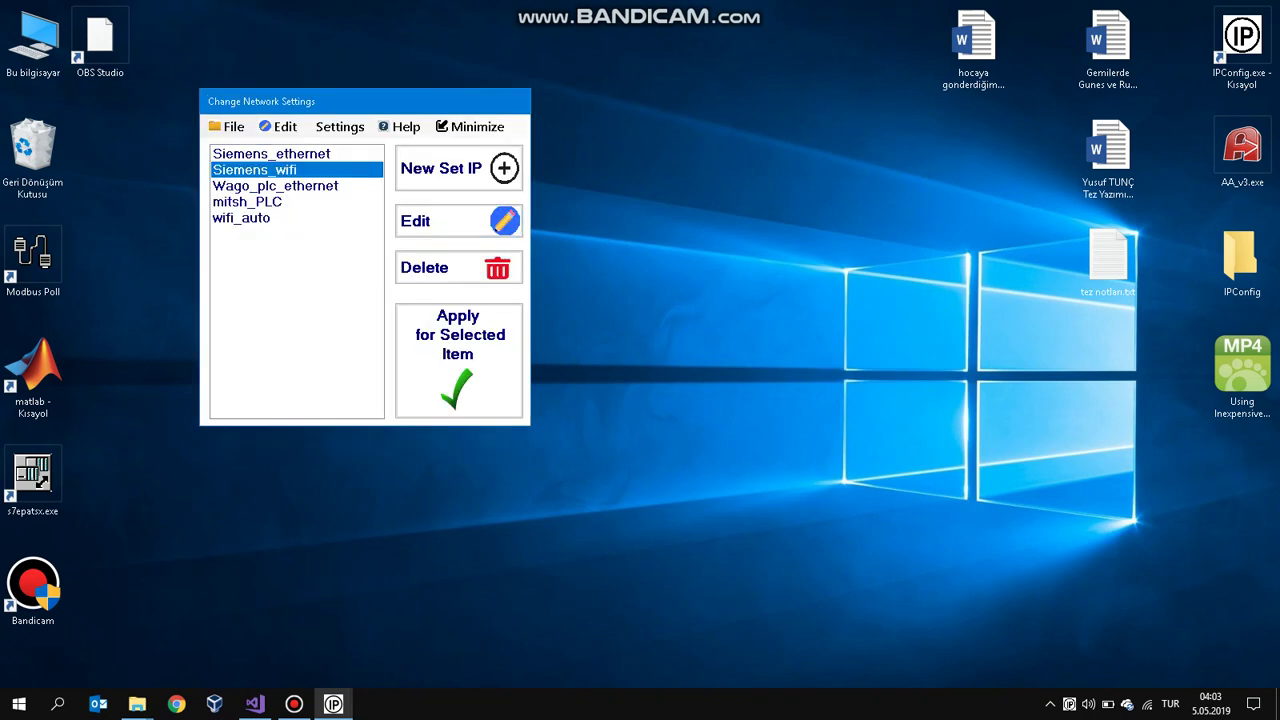
{"action": "left_click", "coordinate": [440, 221]}
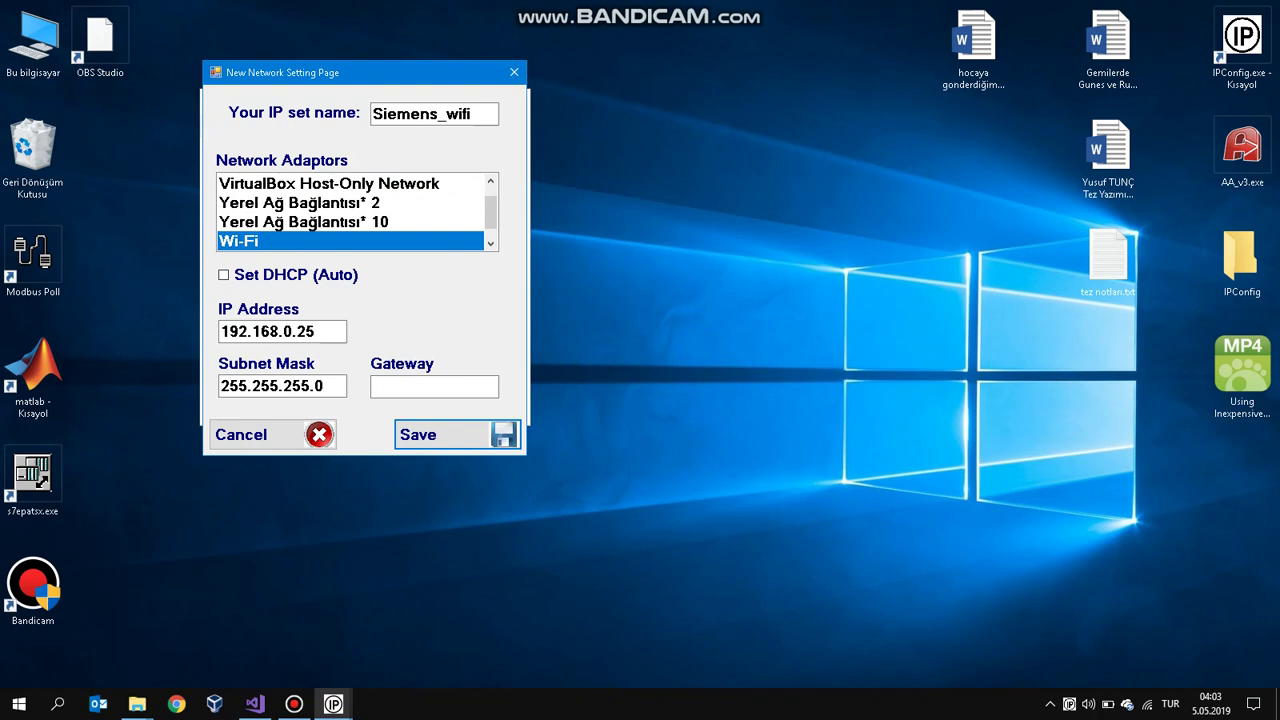
{"action": "left_click_drag", "start_coordinate": [322, 332], "coordinate": [218, 332]}
{"action": "key", "text": "Tab"}
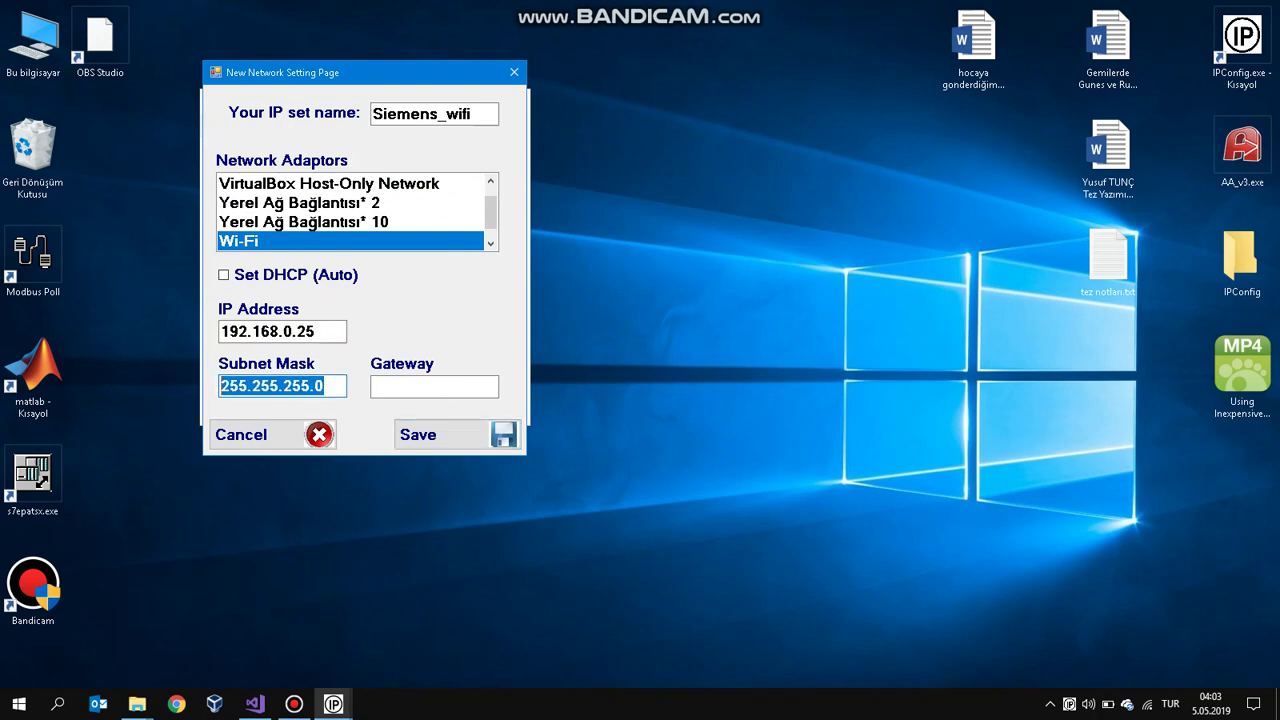
{"action": "left_click", "coordinate": [272, 435]}
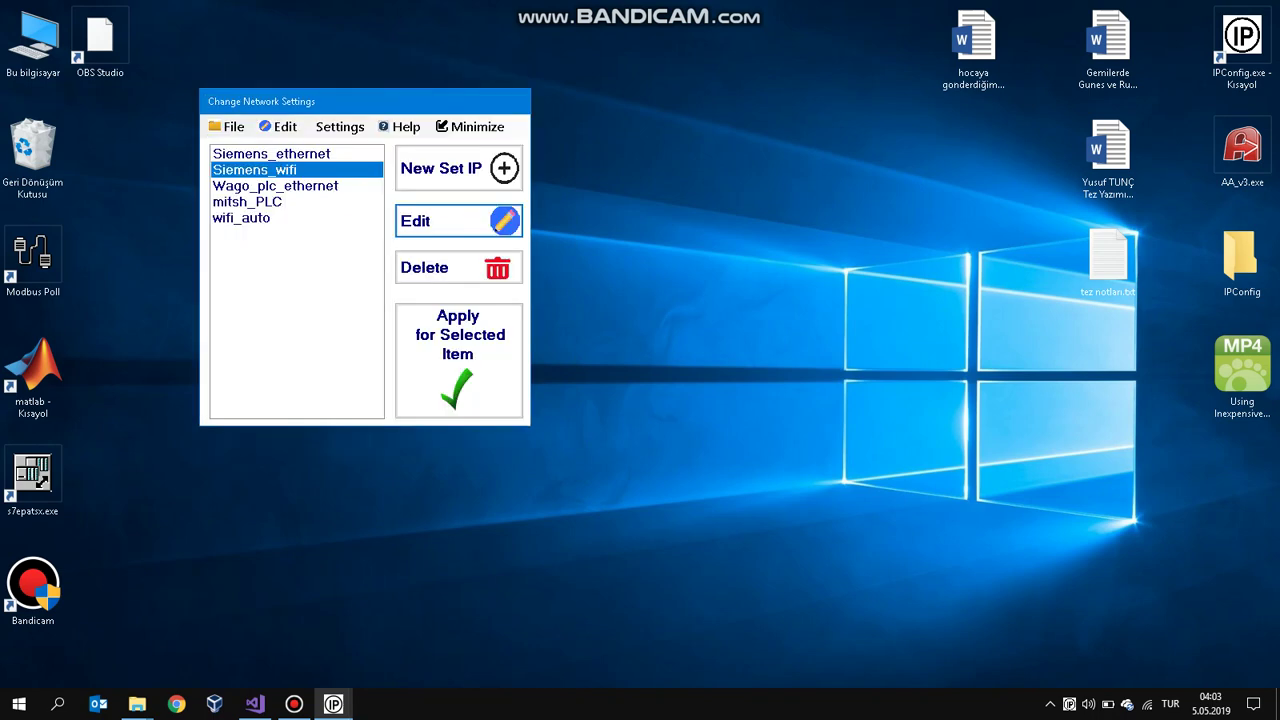
Open the wifi_auto set for editing, enable Set DHCP (Auto), and cancel without saving
{"action": "left_click", "coordinate": [275, 186]}
{"action": "left_click", "coordinate": [270, 202]}
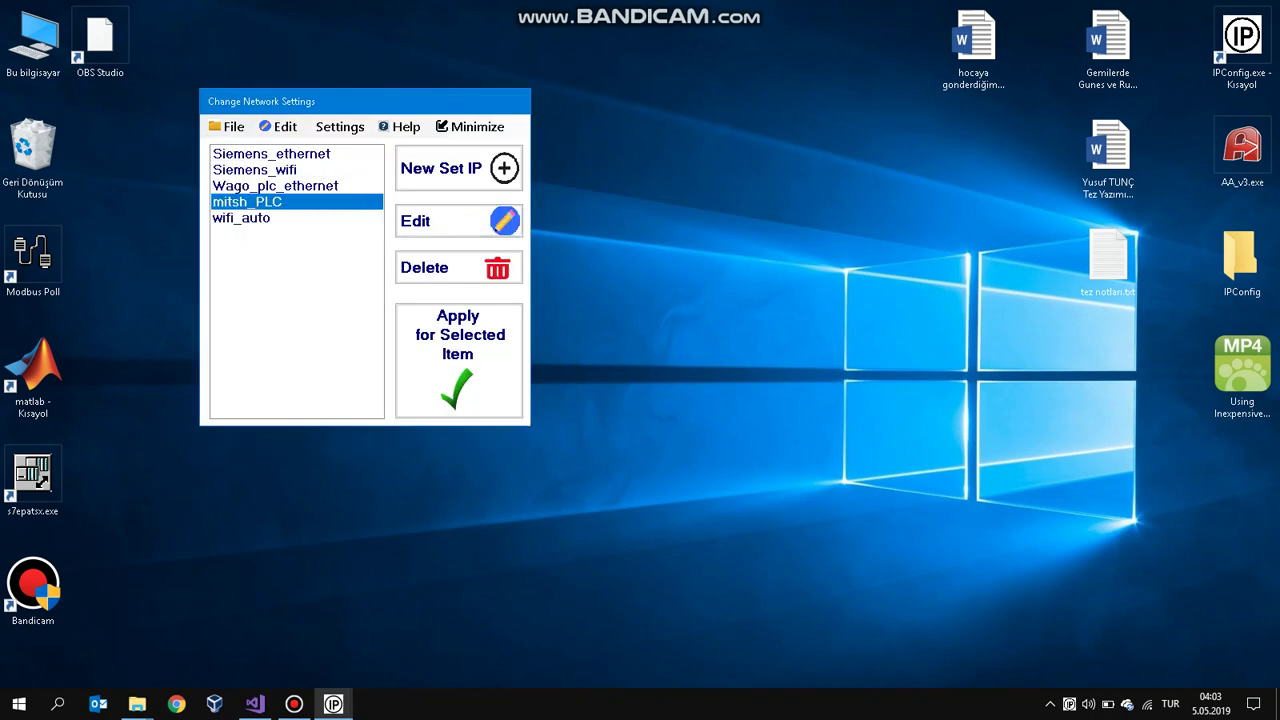
{"action": "left_click", "coordinate": [268, 218]}
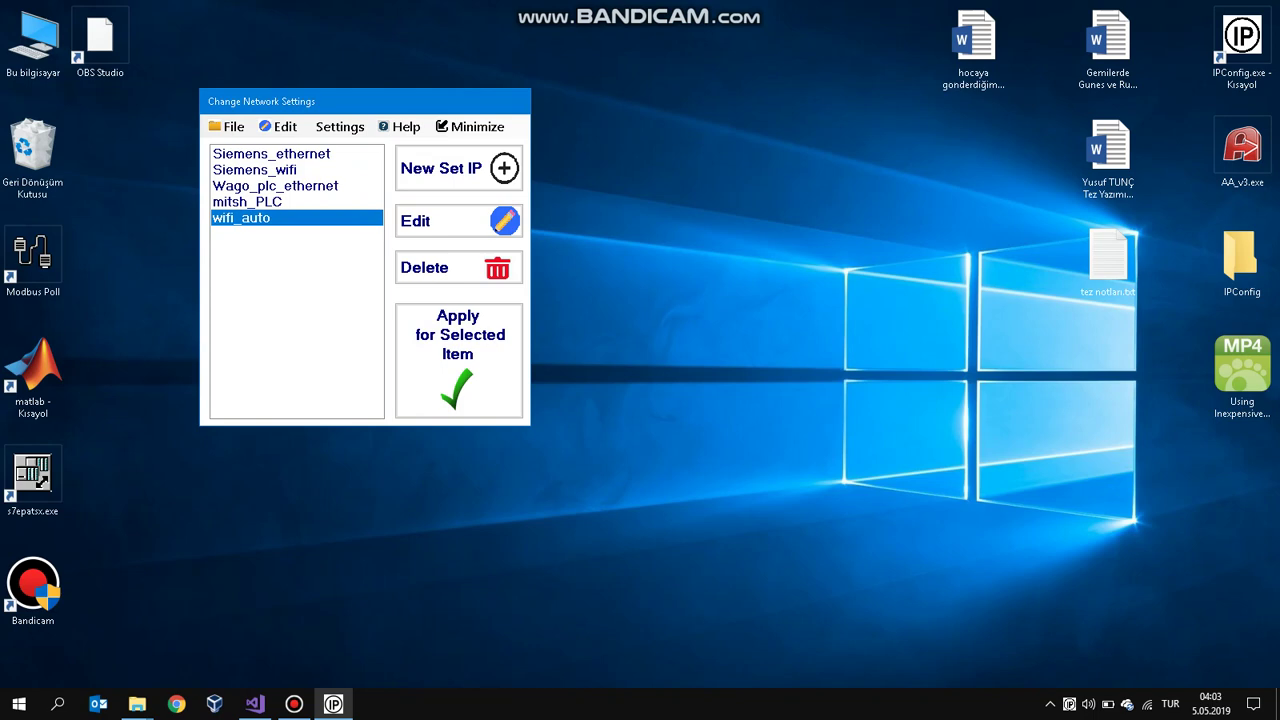
{"action": "left_click", "coordinate": [458, 220]}
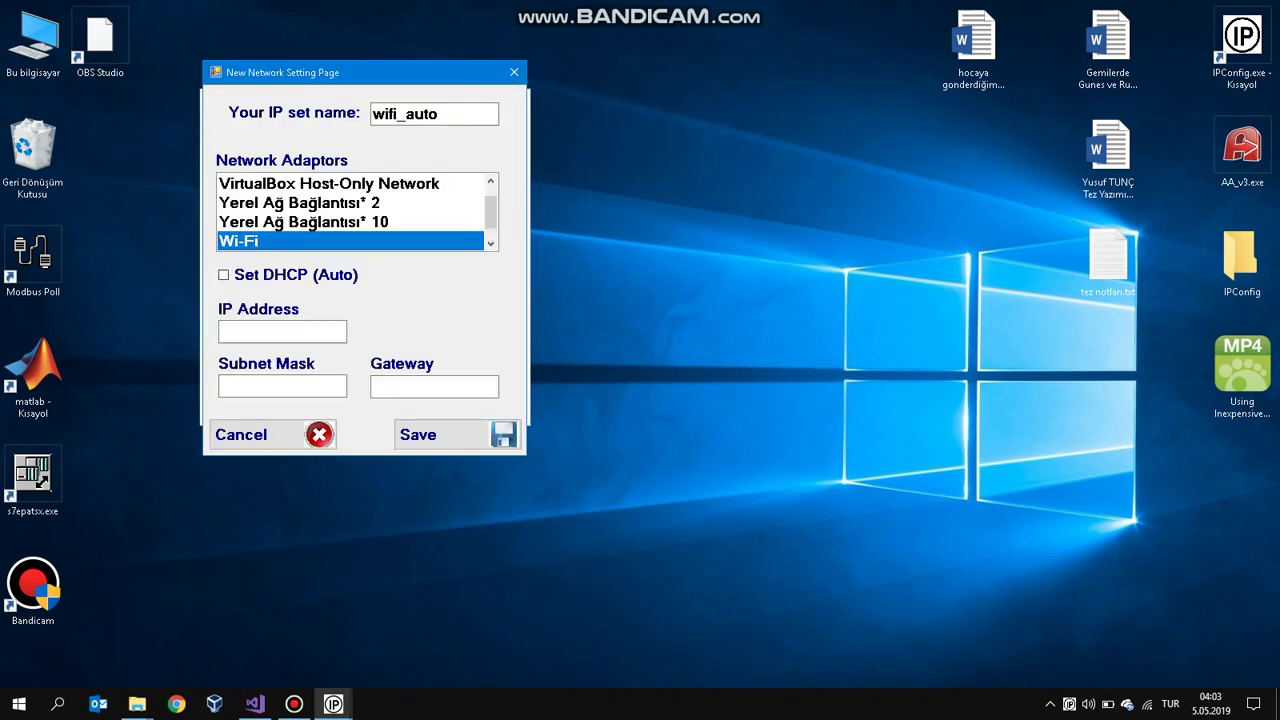
{"action": "left_click", "coordinate": [224, 275]}
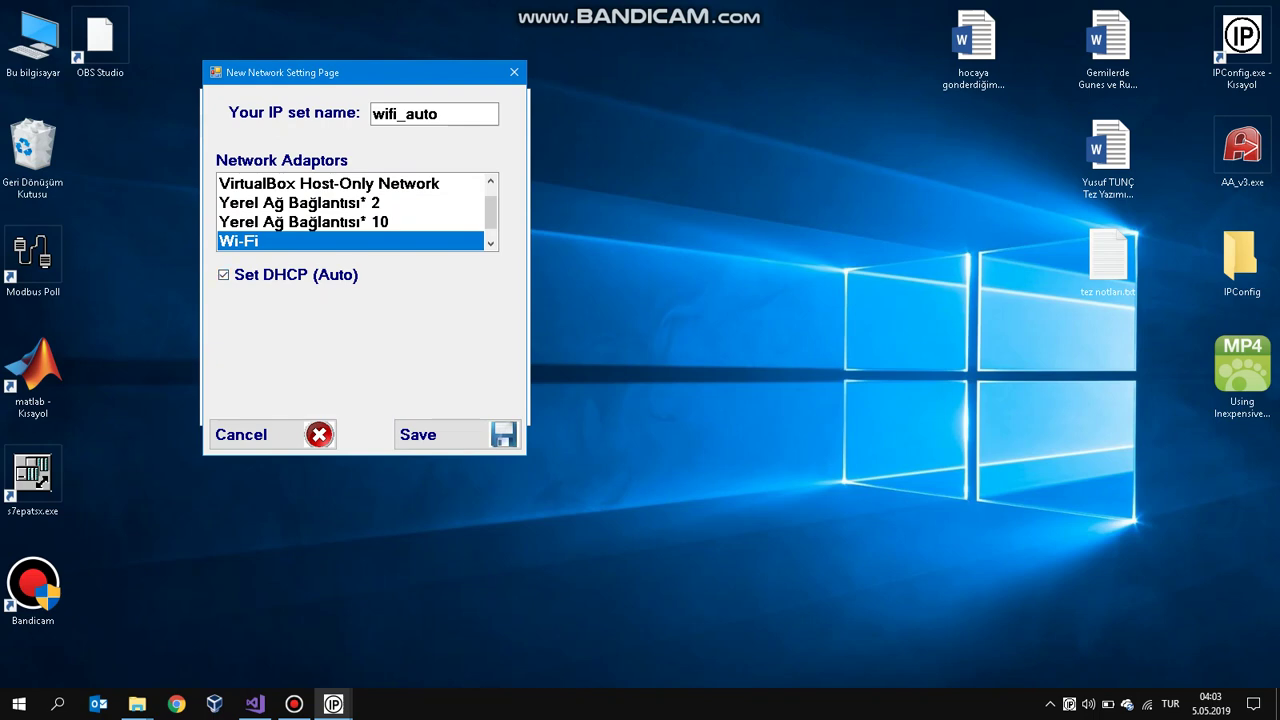
{"action": "left_click", "coordinate": [273, 435]}
Apply the Siemens_ethernet set to its adapter, allowing Network Command Shell to make changes
{"action": "left_click", "coordinate": [271, 154]}
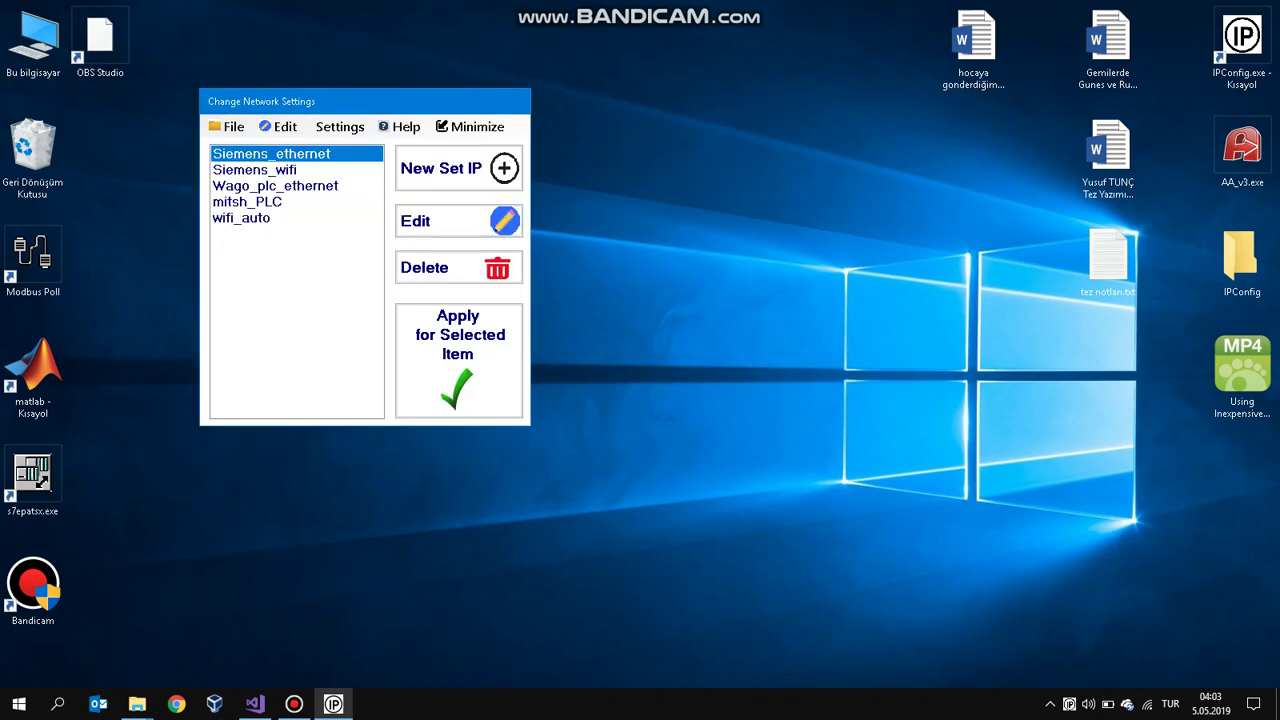
{"action": "left_click", "coordinate": [459, 360]}
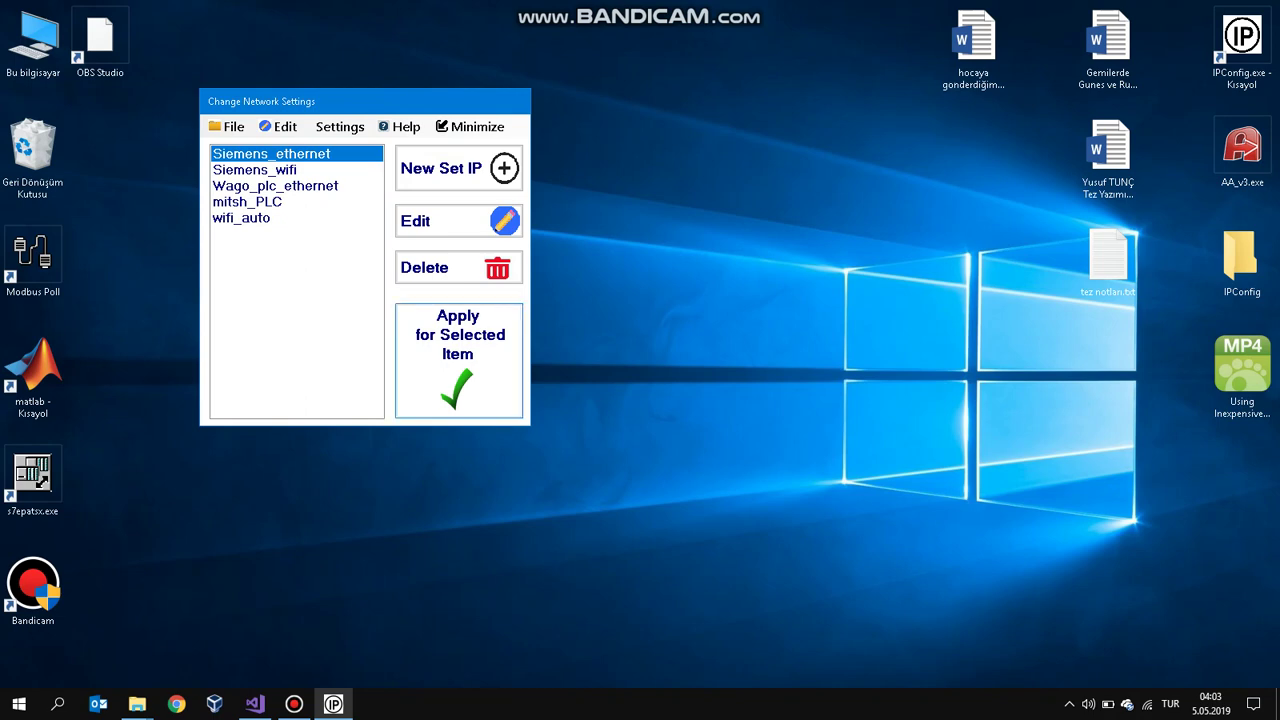
{"action": "left_click", "coordinate": [459, 360]}
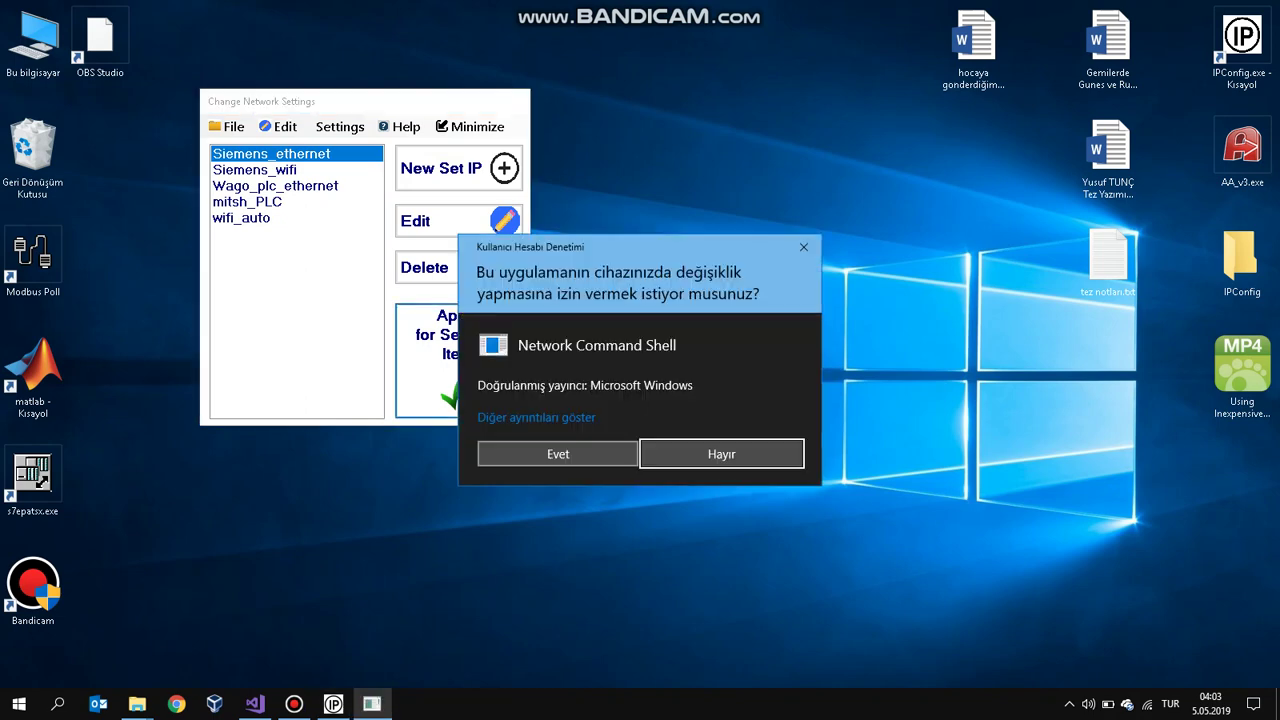
{"action": "left_click", "coordinate": [558, 454]}
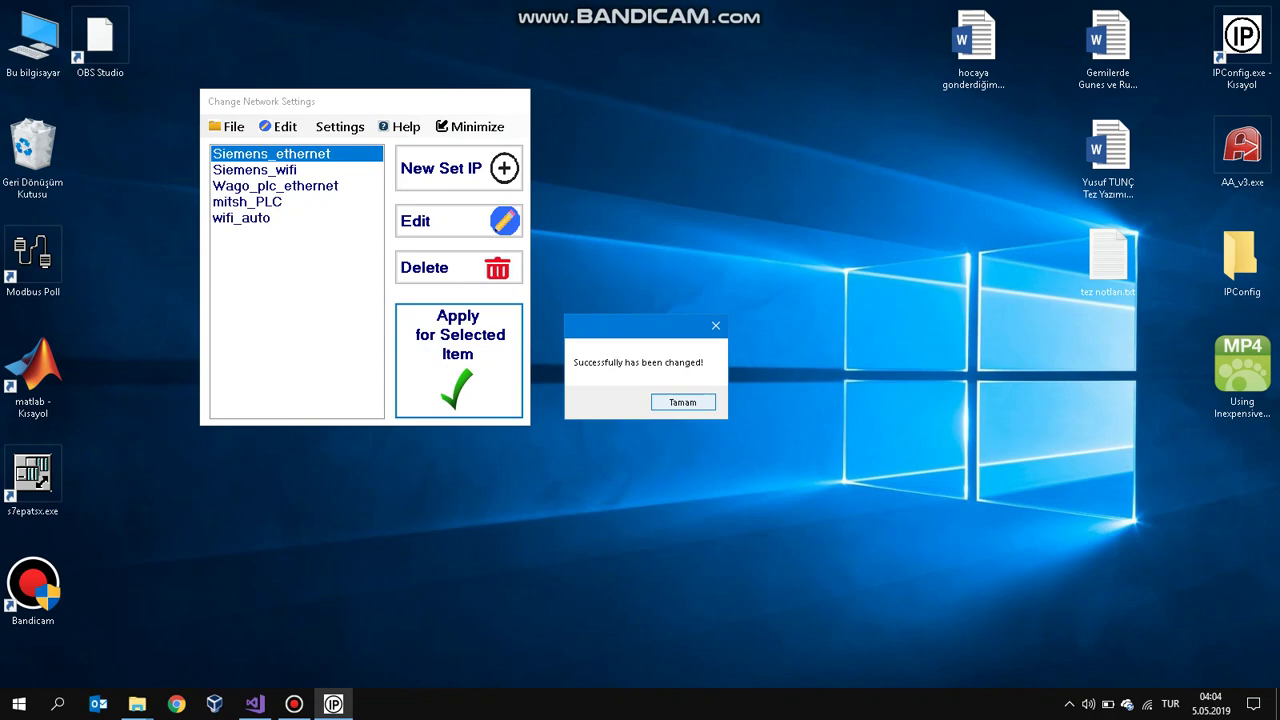
{"action": "key", "text": "Return"}
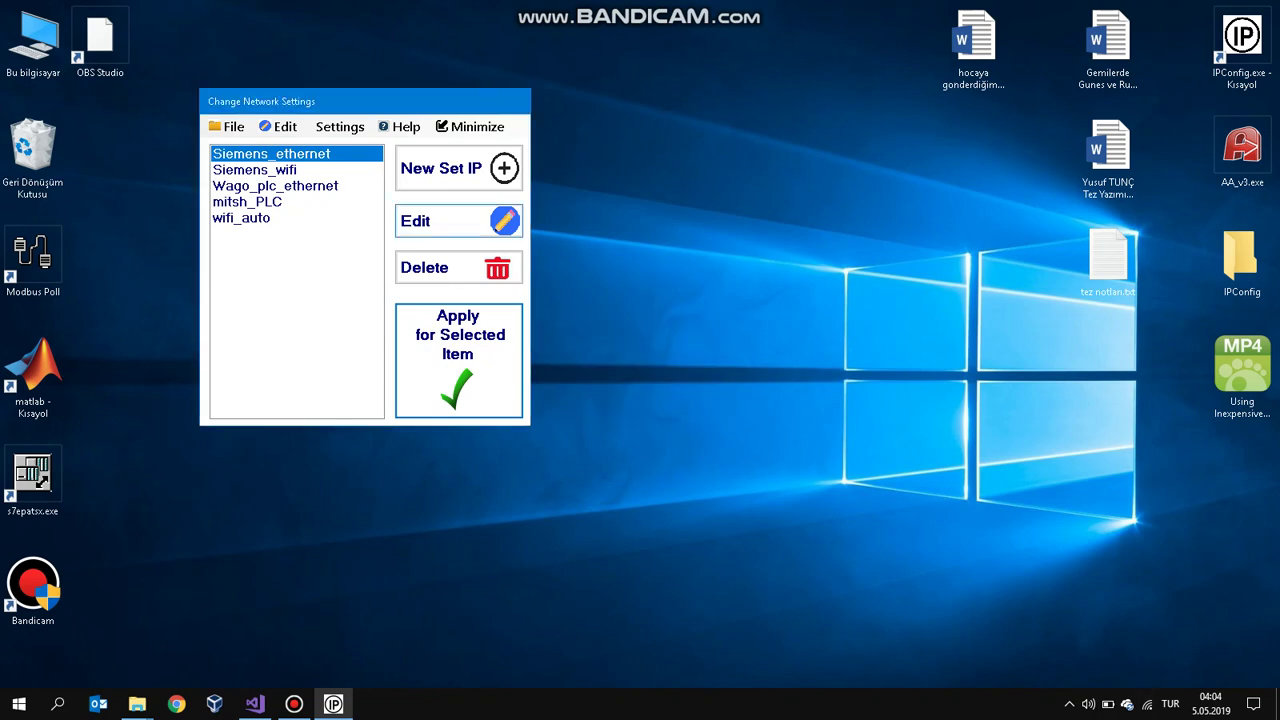
View the Siemens_ethernet set's IP address in its edit form and open the Windows network adapter list for comparison
{"action": "left_click", "coordinate": [459, 221]}
{"action": "left_click_drag", "start_coordinate": [322, 332], "coordinate": [285, 332]}
{"action": "right_click", "coordinate": [1147, 704]}
{"action": "left_click", "coordinate": [1147, 686]}
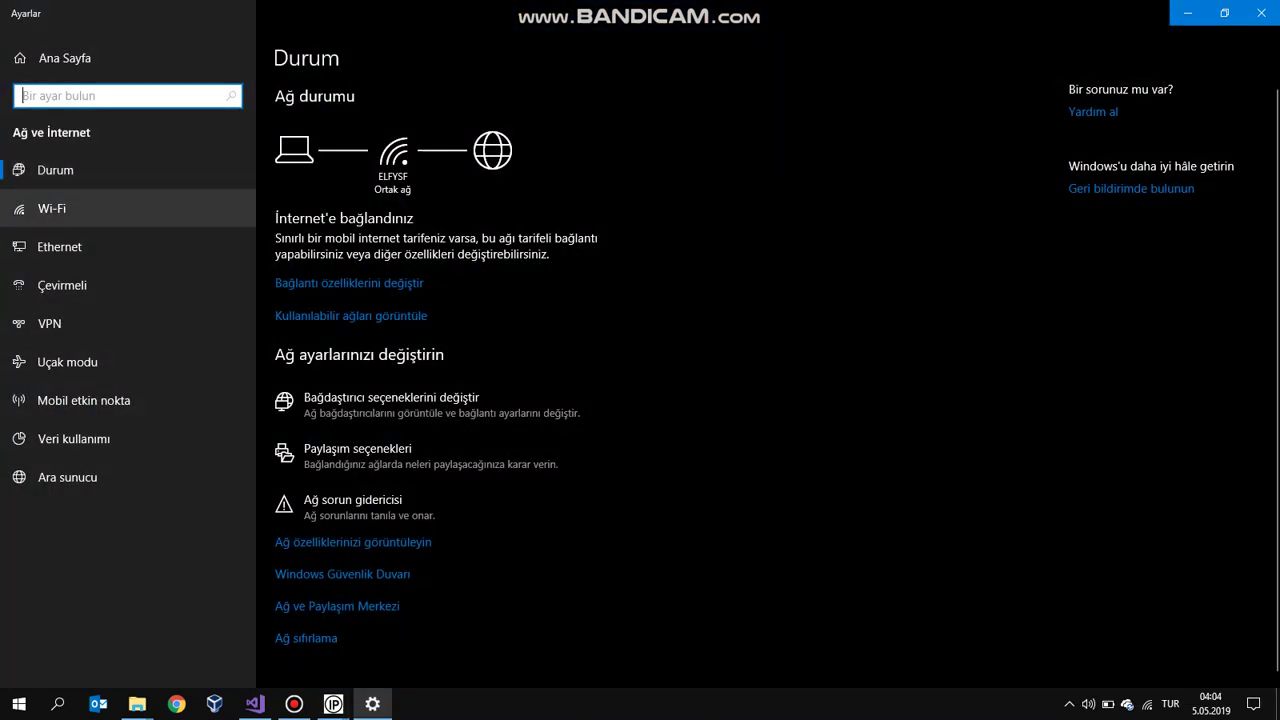
{"action": "left_click", "coordinate": [60, 246]}
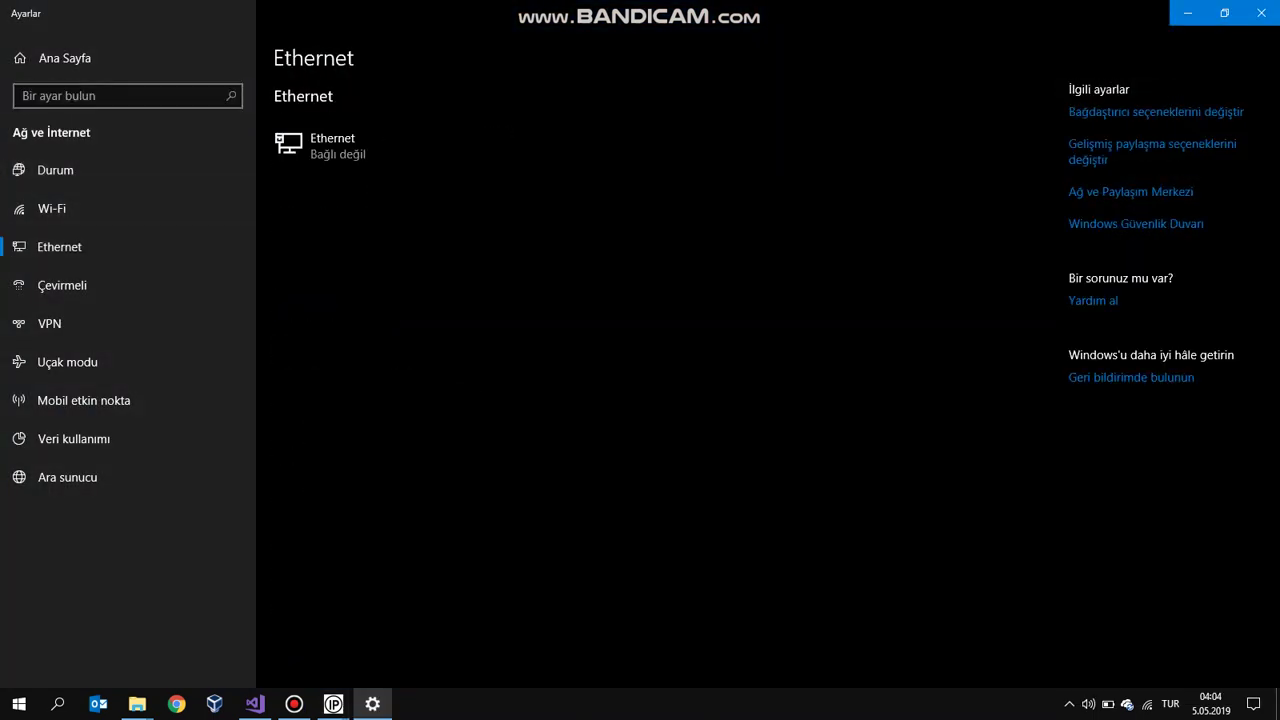
{"action": "left_click", "coordinate": [1155, 111]}
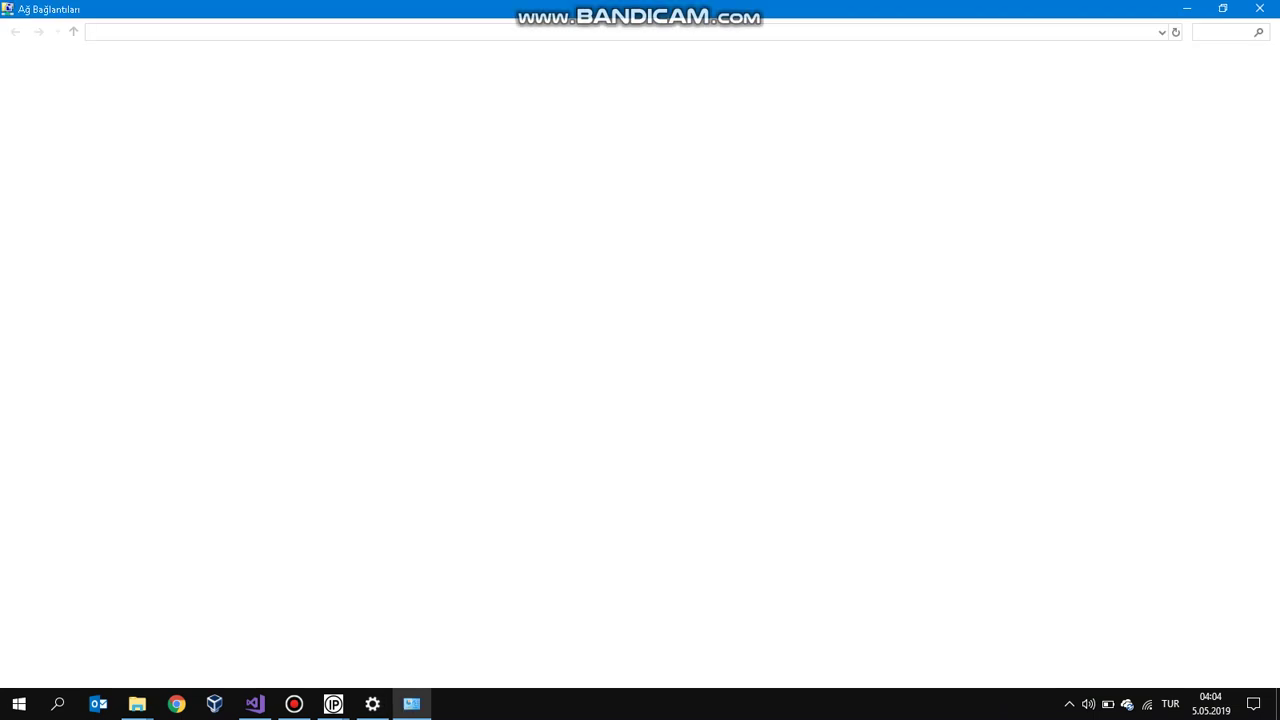
Examine the Ethernet adapter's IPv4 address settings in its Windows properties and close the dialogs without changes
{"action": "right_click", "coordinate": [102, 99]}
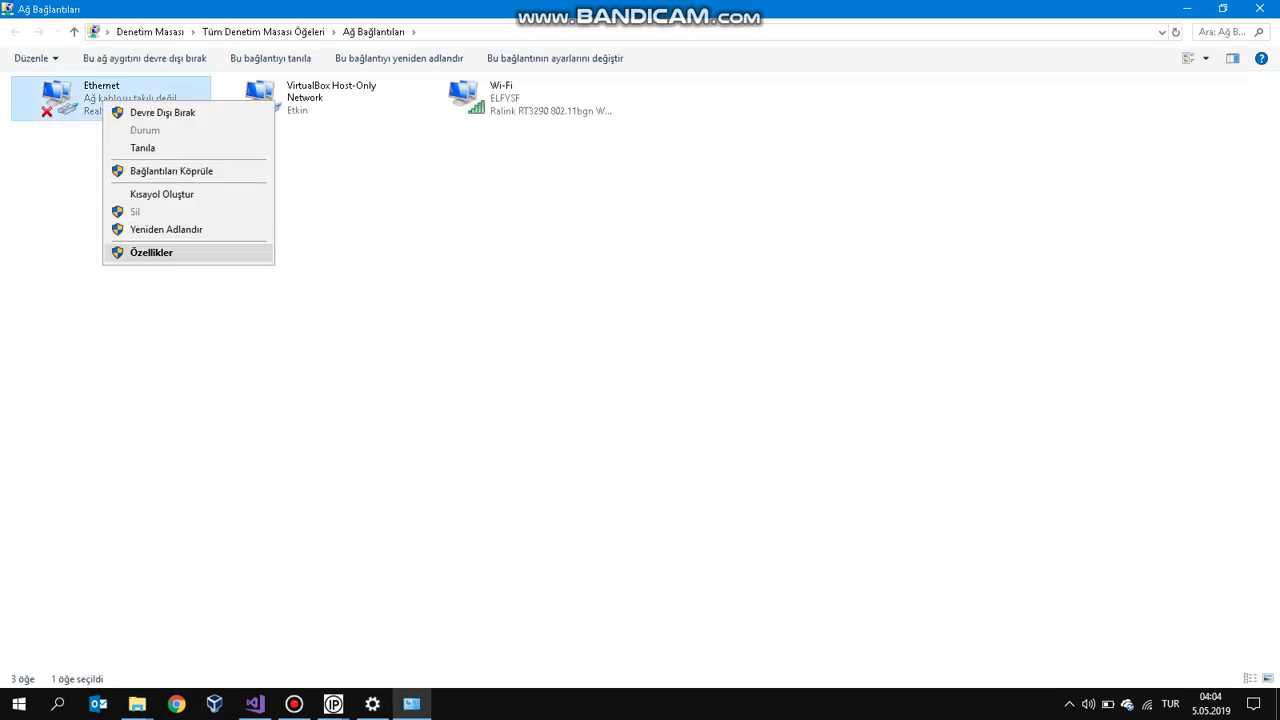
{"action": "left_click", "coordinate": [150, 251]}
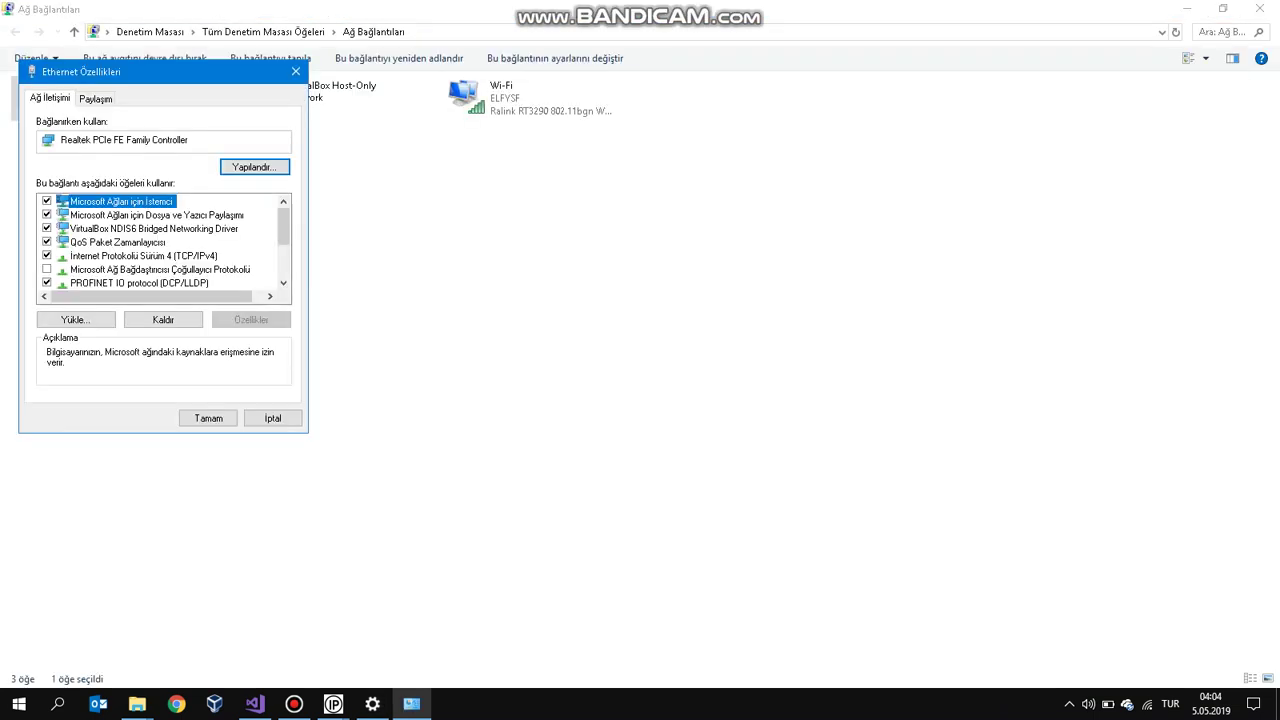
{"action": "left_click", "coordinate": [143, 256]}
{"action": "left_click", "coordinate": [251, 320]}
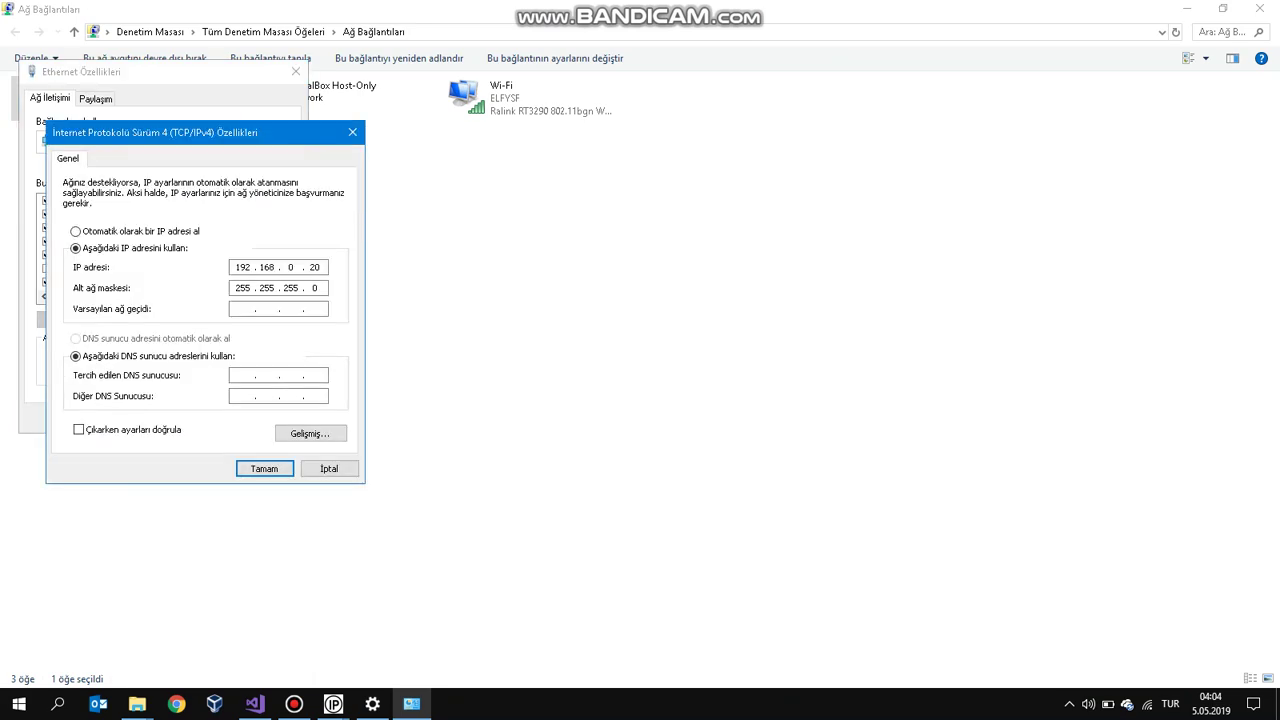
{"action": "left_click", "coordinate": [352, 132]}
{"action": "left_click", "coordinate": [296, 71]}
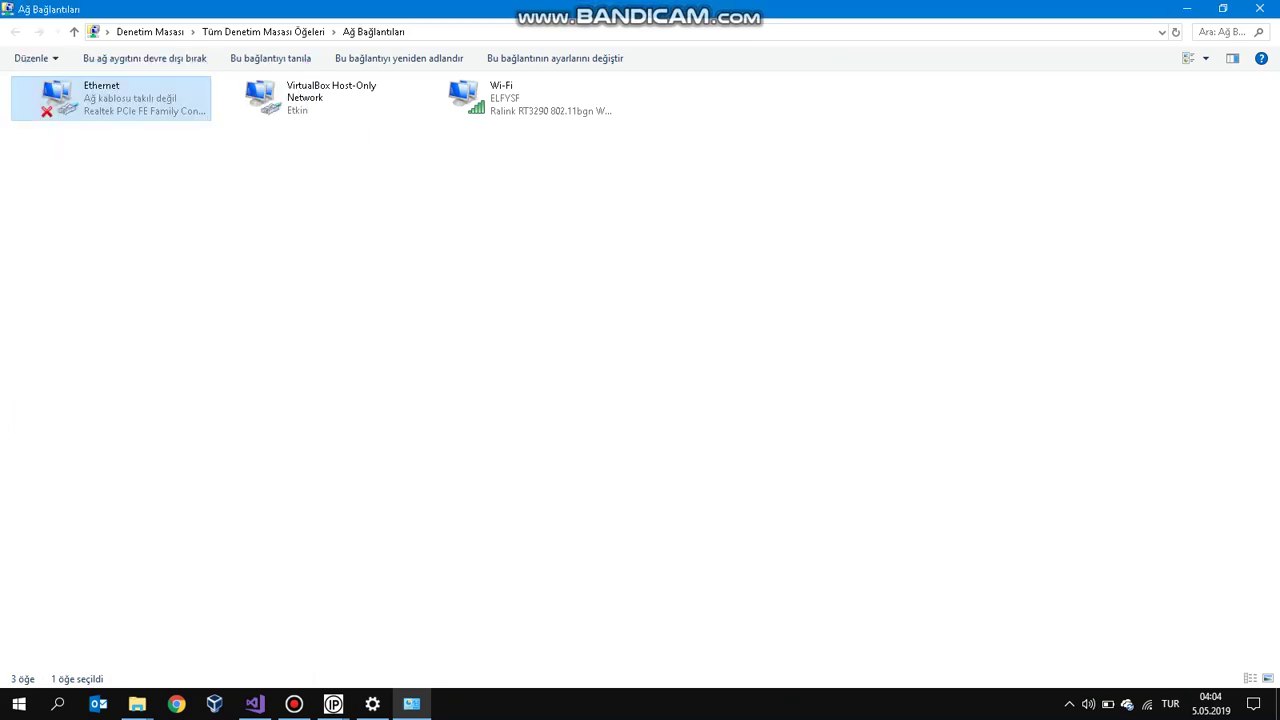
Shrink the network connections window, place it beside the IPConfig window with Settings closed, and cancel the Siemens_ethernet edit form
{"action": "left_click", "coordinate": [1223, 9]}
{"action": "left_click", "coordinate": [1260, 13]}
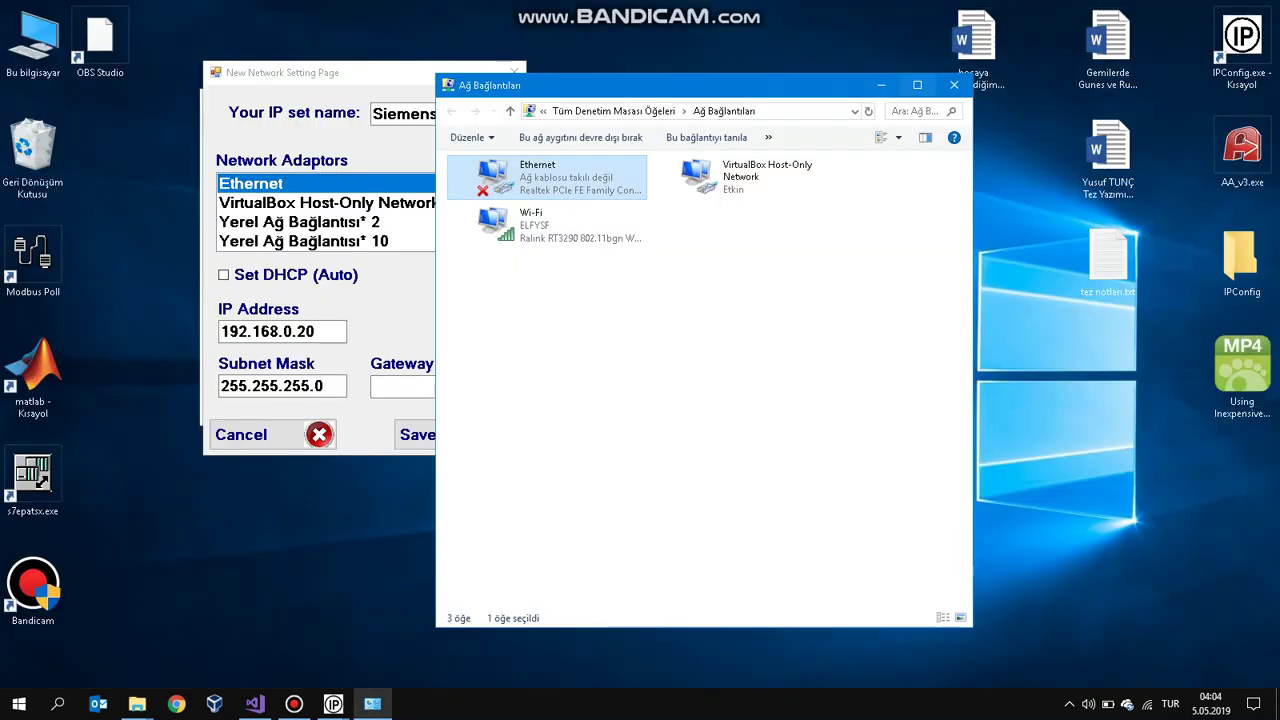
{"action": "left_click_drag", "start_coordinate": [757, 90], "coordinate": [1063, 51]}
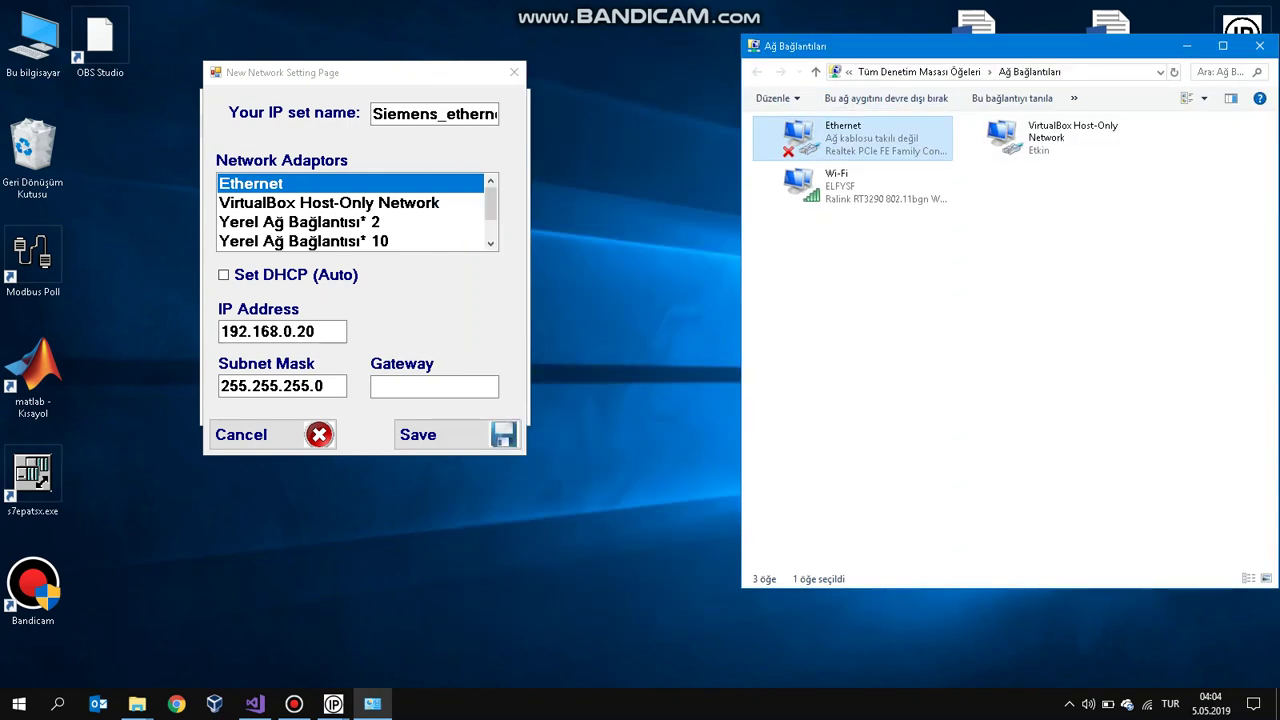
{"action": "left_click", "coordinate": [260, 434]}
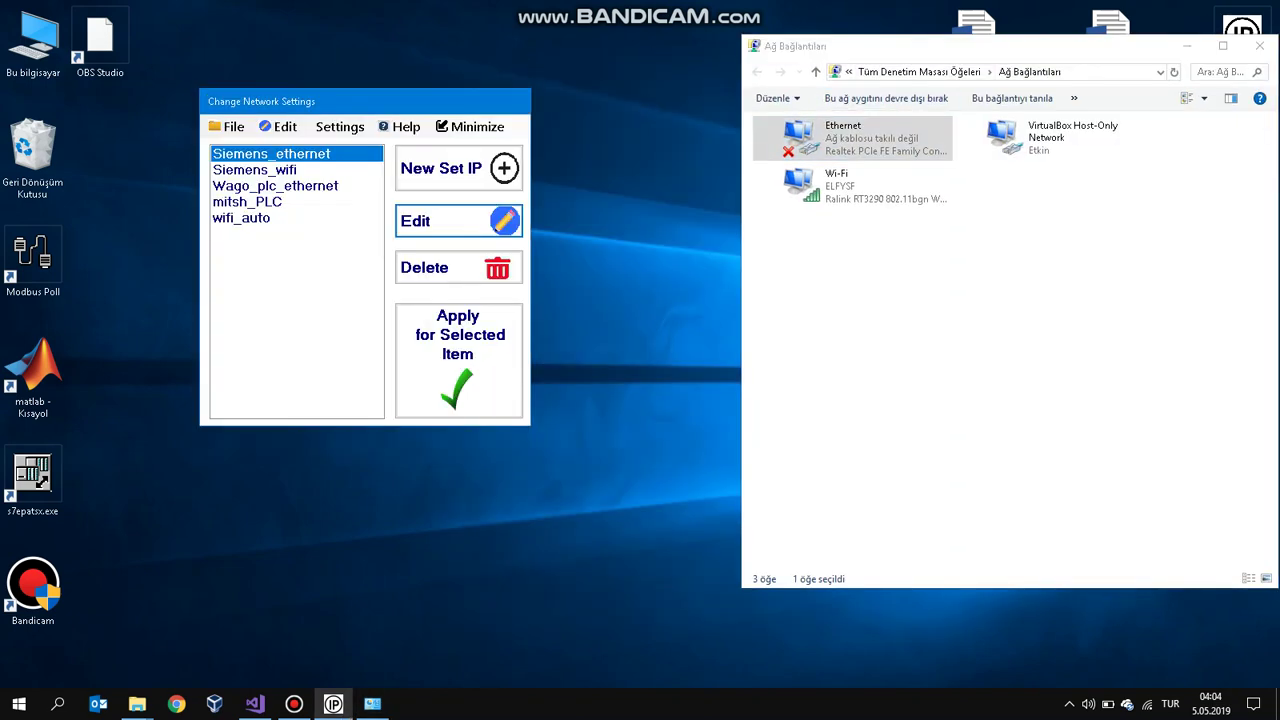
Apply the Siemens_wifi set to the Wi-Fi adapter, allowing Network Command Shell to make changes
{"action": "left_click", "coordinate": [255, 170]}
{"action": "left_click", "coordinate": [458, 361]}
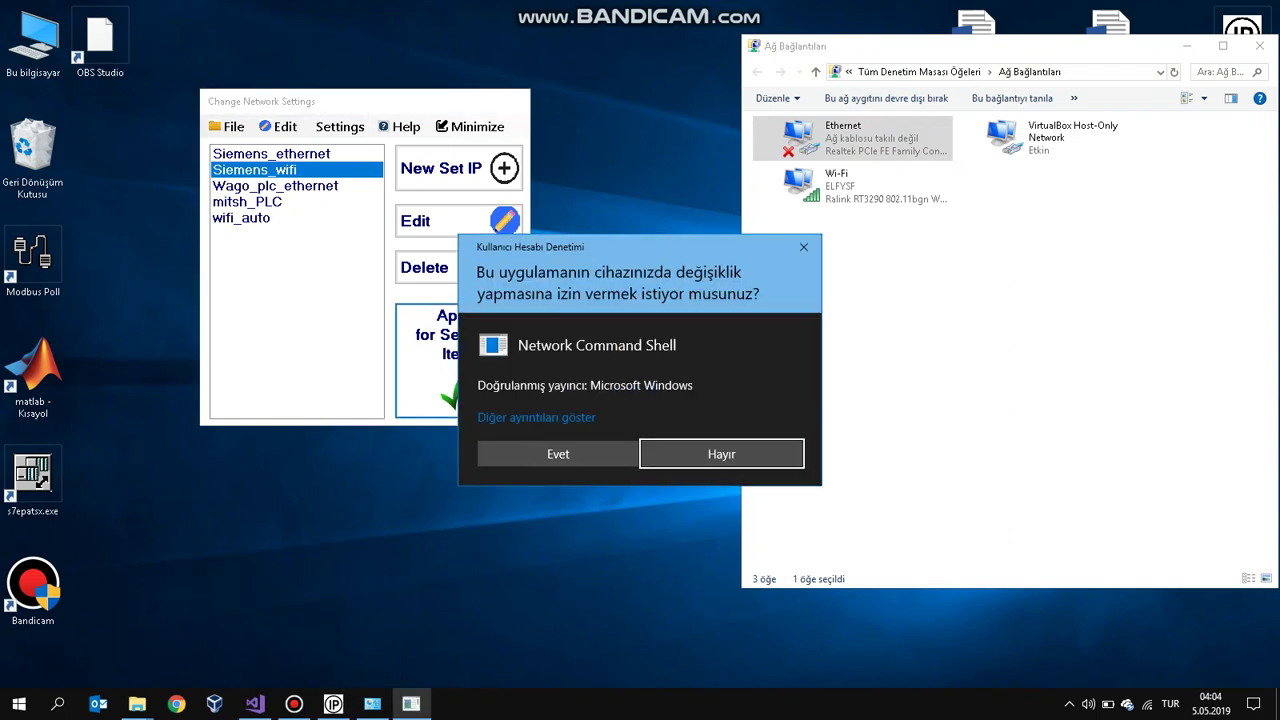
{"action": "left_click", "coordinate": [558, 454]}
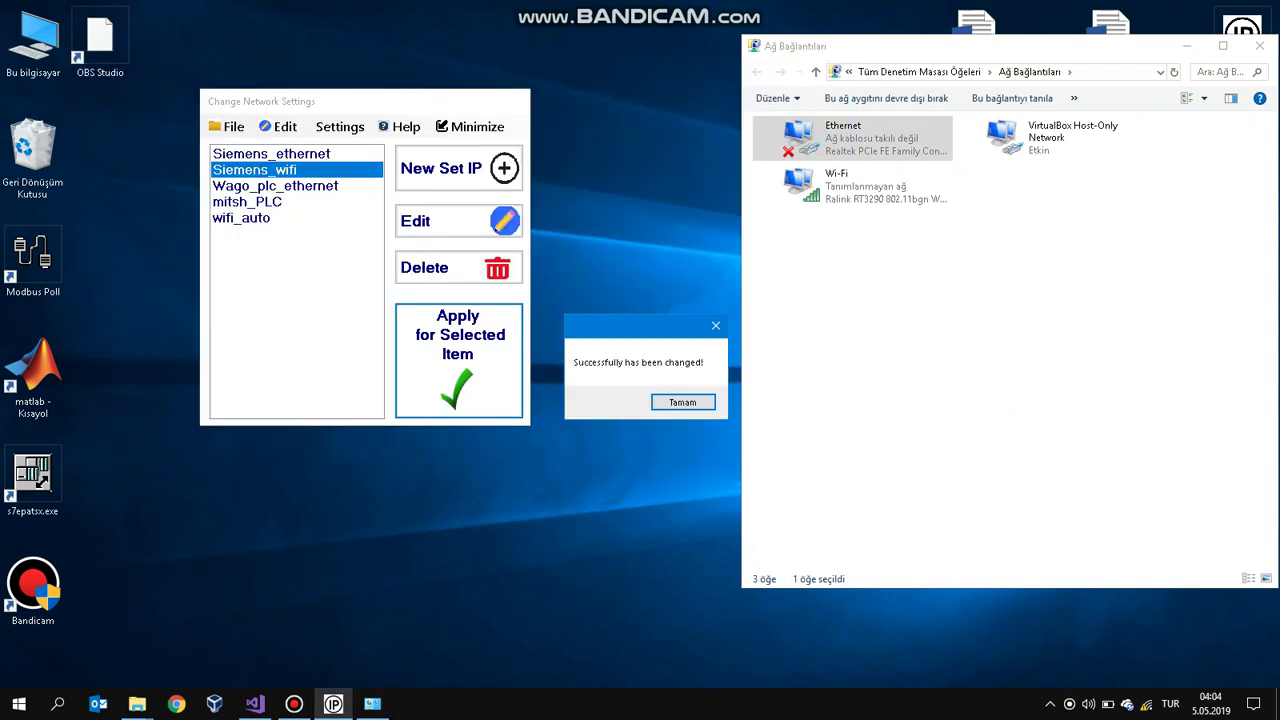
{"action": "left_click", "coordinate": [683, 402]}
{"action": "mouse_move", "coordinate": [1146, 704]}
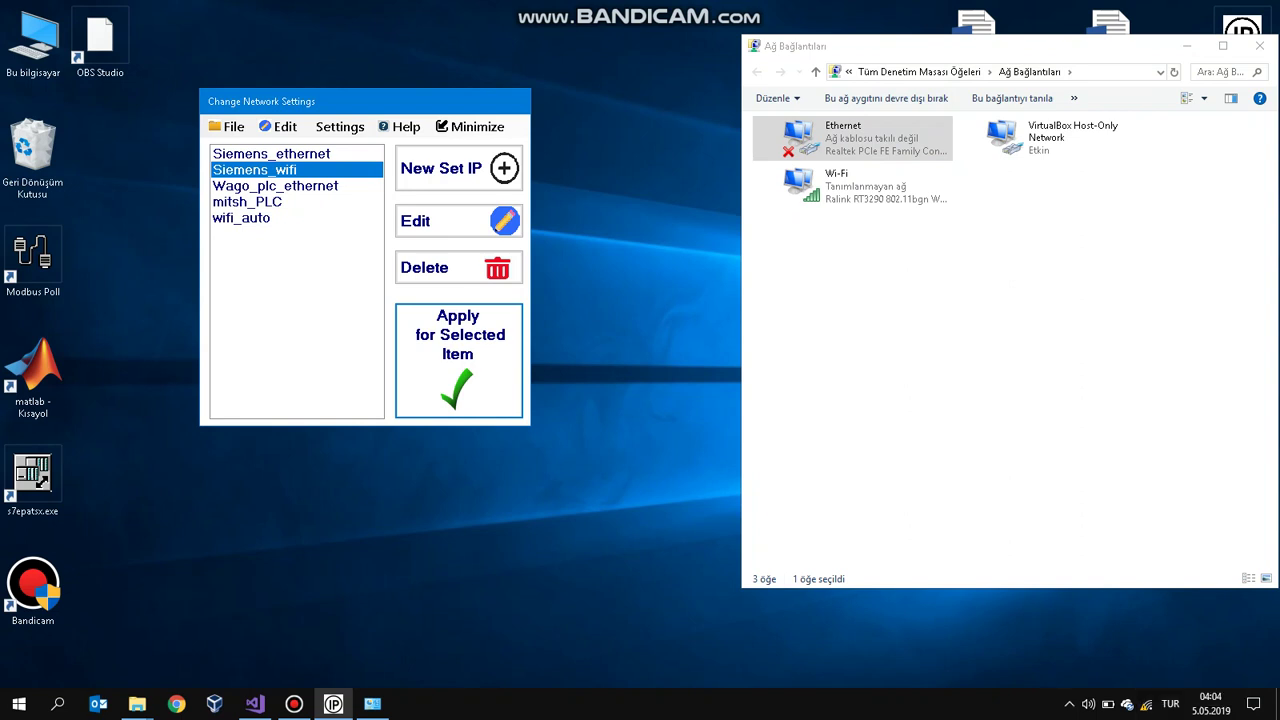
Check the IP address stored in the Siemens_wifi set's edit form and cancel
{"action": "left_click", "coordinate": [458, 220]}
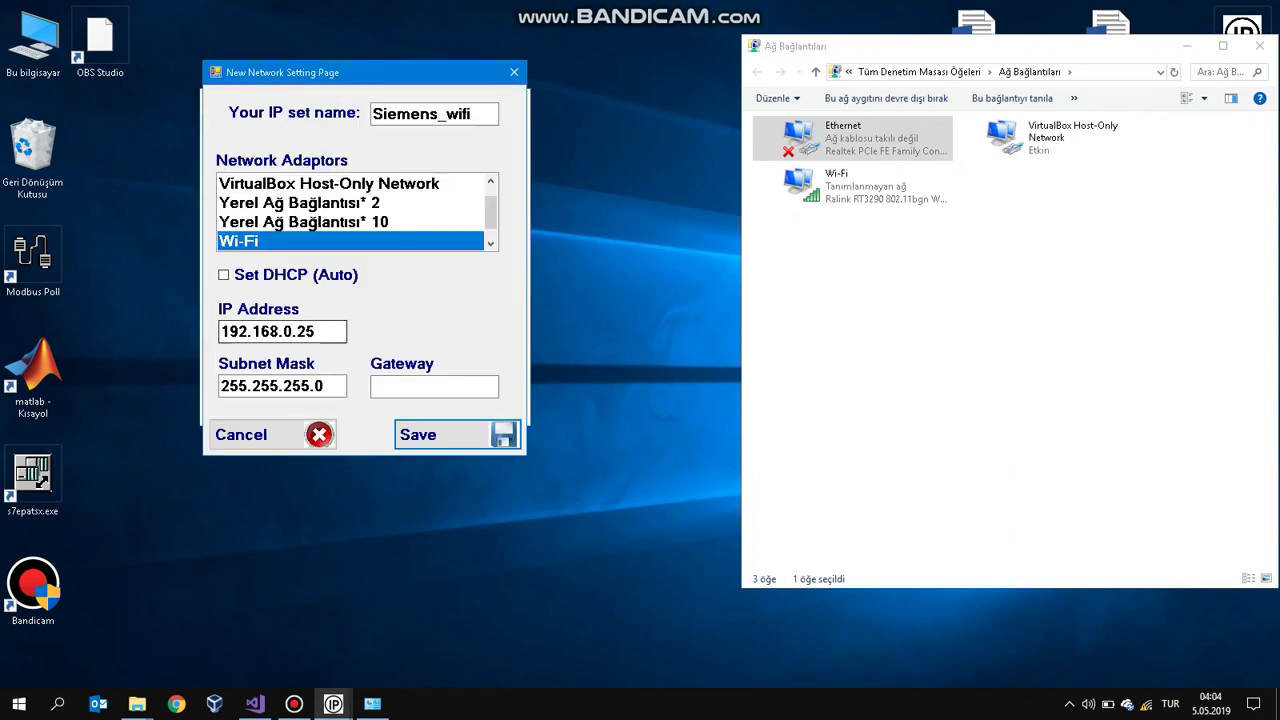
{"action": "left_click_drag", "start_coordinate": [319, 332], "coordinate": [297, 332]}
{"action": "left_click", "coordinate": [262, 434]}
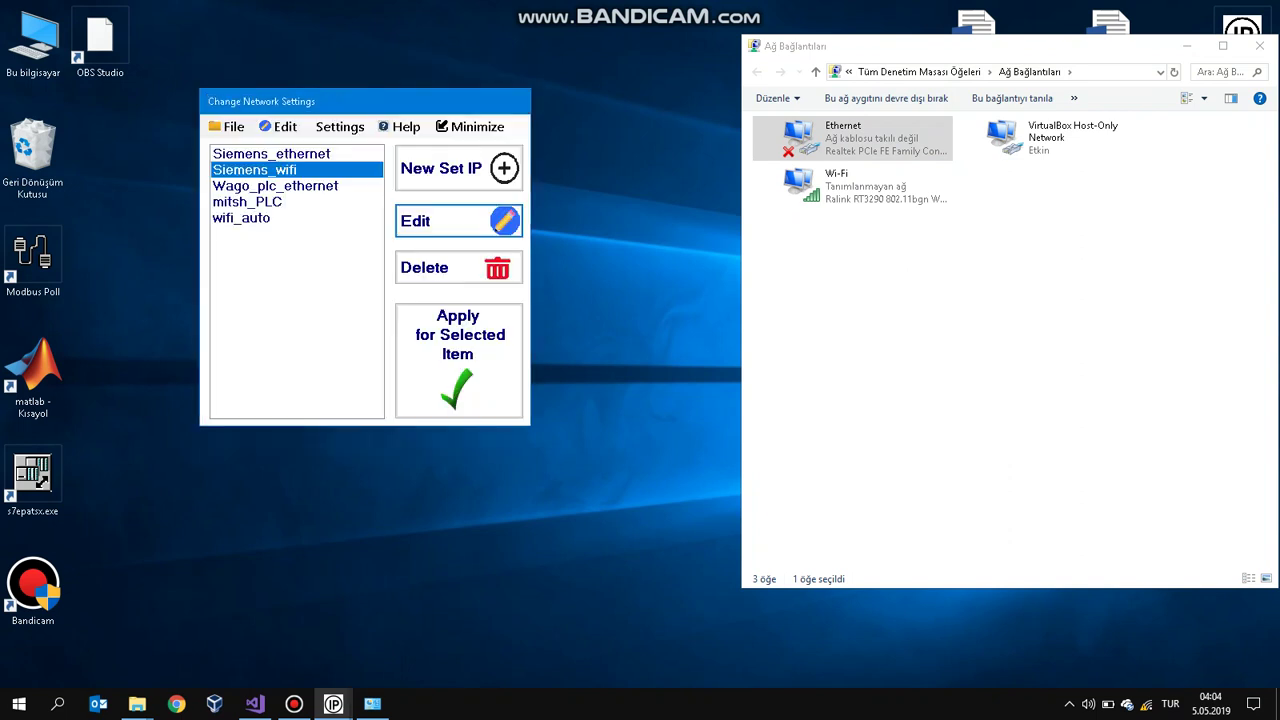
Examine the Wi-Fi adapter's IPv4 address settings in its Windows properties and cancel both dialogs
{"action": "right_click", "coordinate": [832, 185]}
{"action": "left_click", "coordinate": [879, 354]}
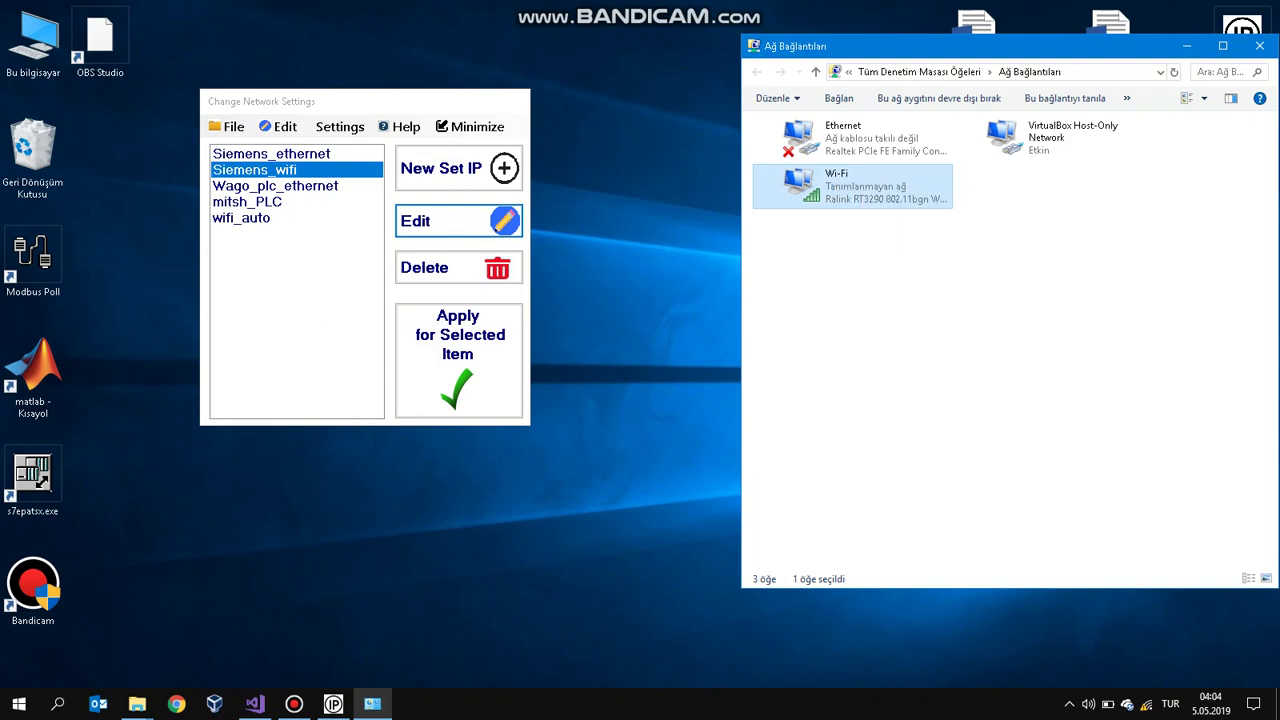
{"action": "left_click", "coordinate": [885, 296]}
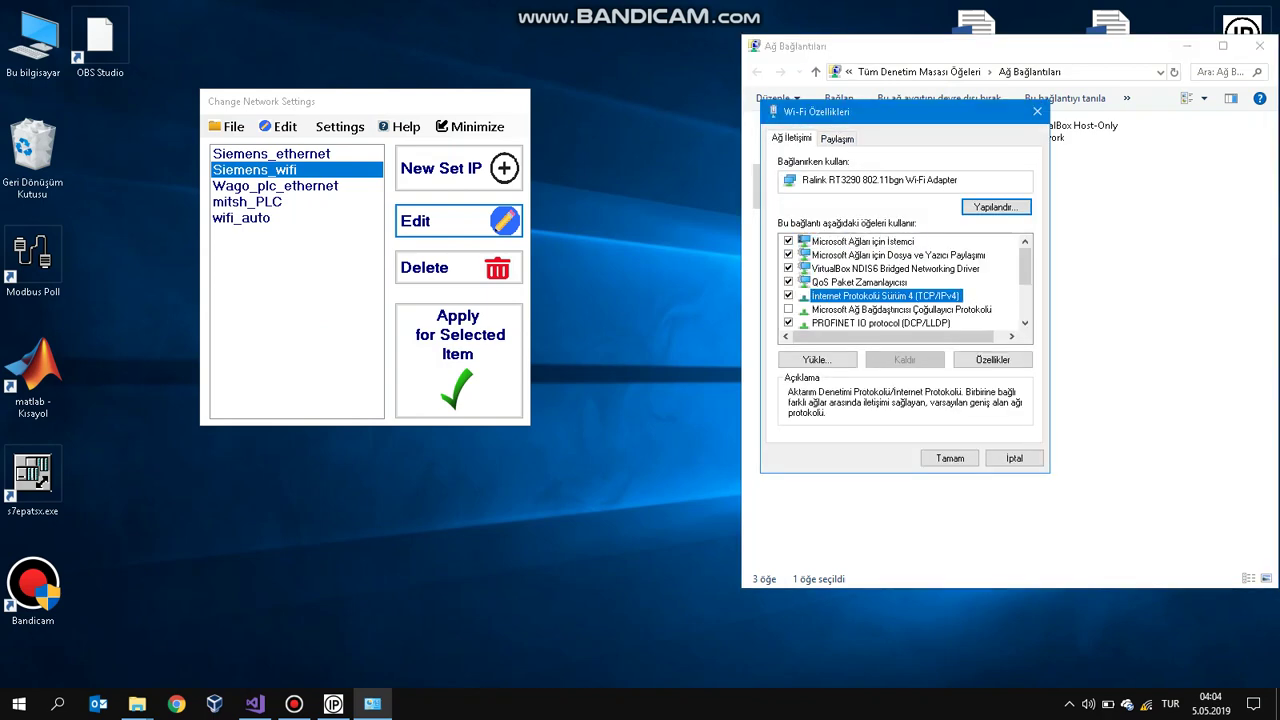
{"action": "left_click", "coordinate": [993, 360]}
{"action": "double_click", "coordinate": [1057, 308]}
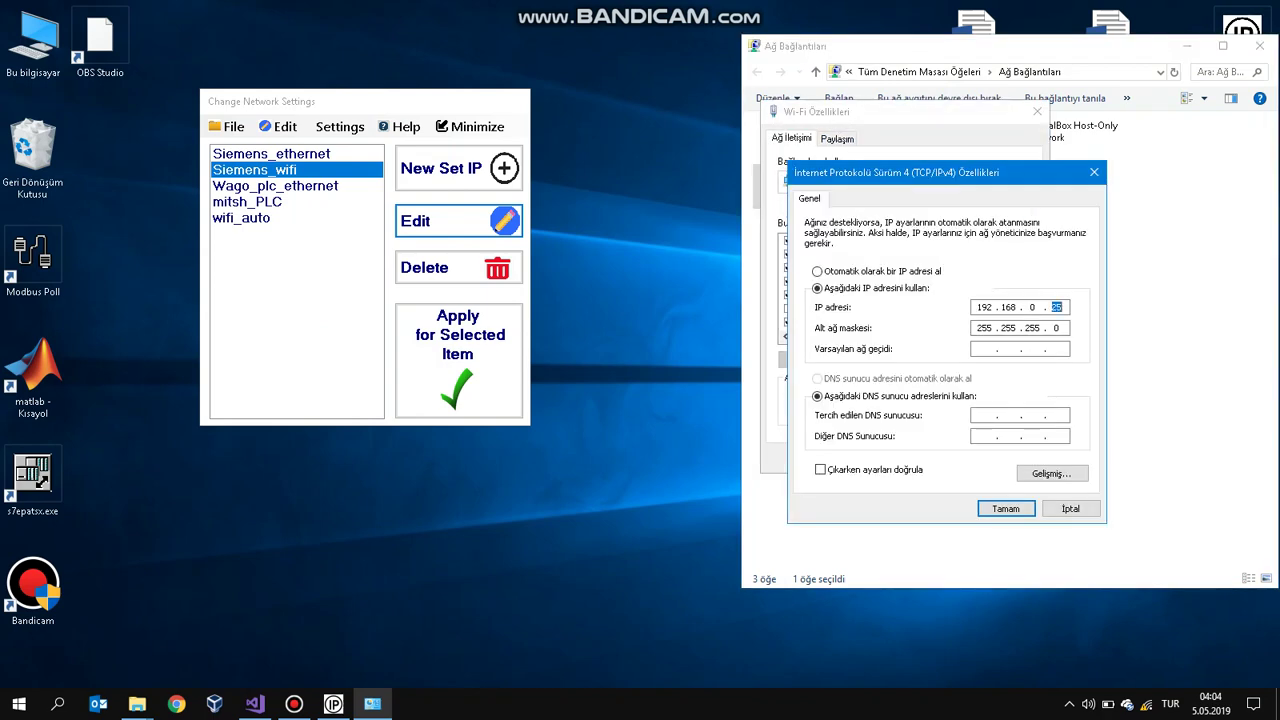
{"action": "left_click", "coordinate": [1071, 509]}
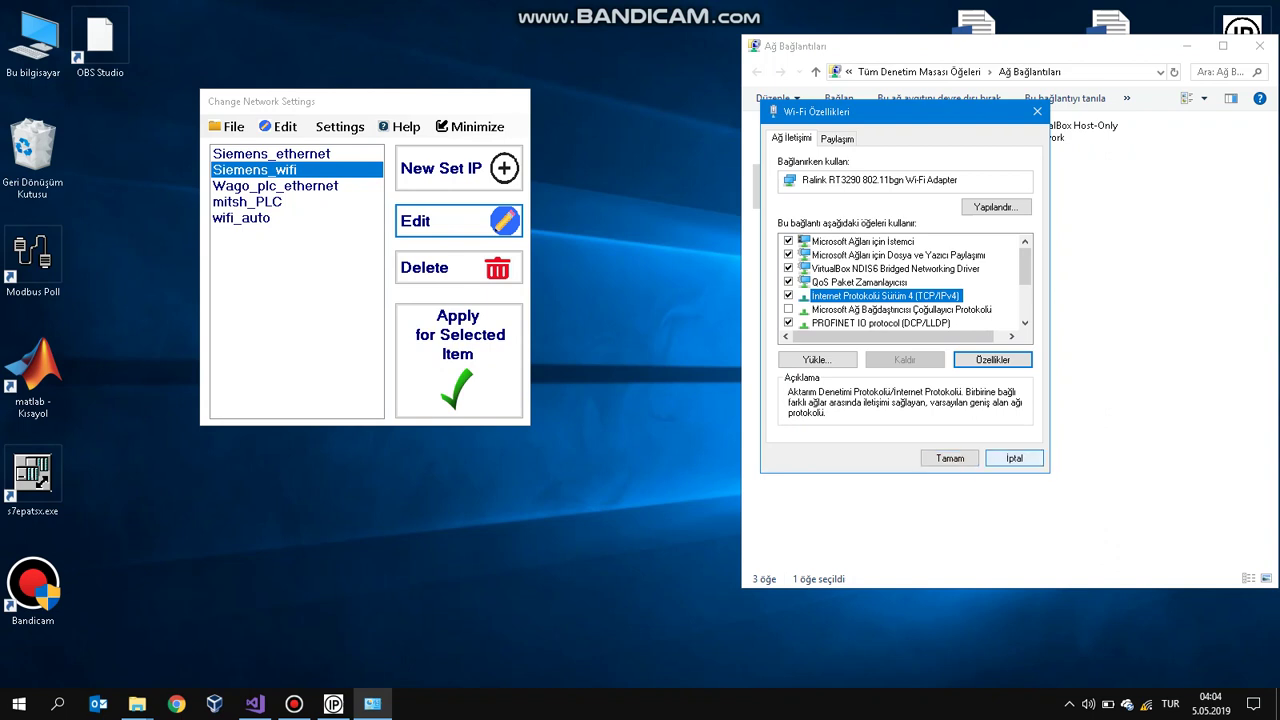
{"action": "left_click", "coordinate": [1014, 458]}
Examine the name, adapter and DHCP setting of the wifi_auto set in its edit form and cancel
{"action": "left_click", "coordinate": [242, 218]}
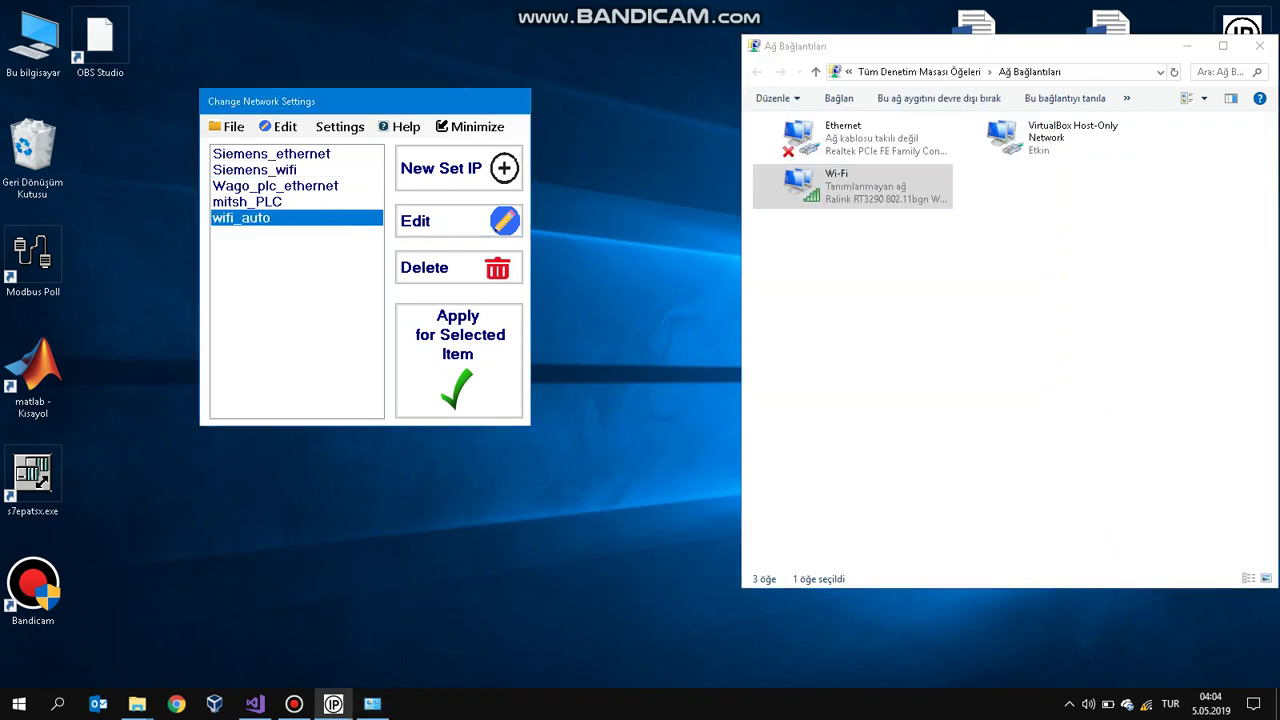
{"action": "left_click", "coordinate": [458, 220]}
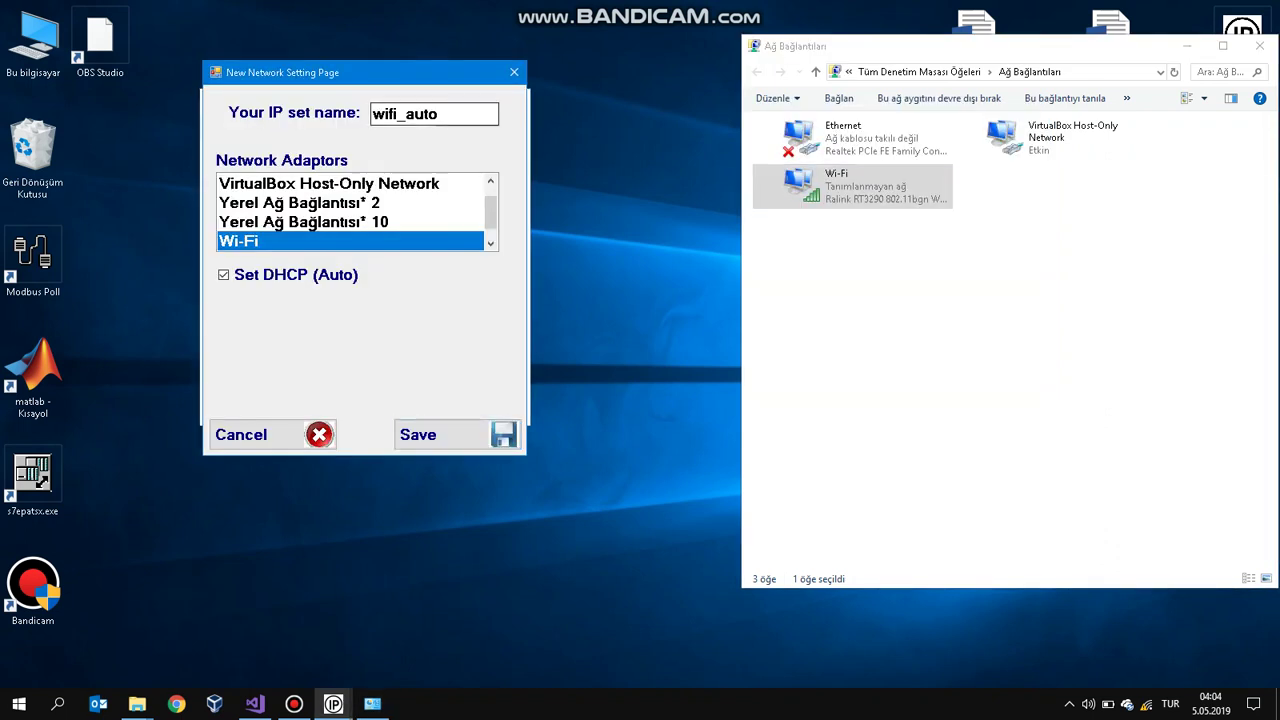
{"action": "double_click", "coordinate": [410, 114]}
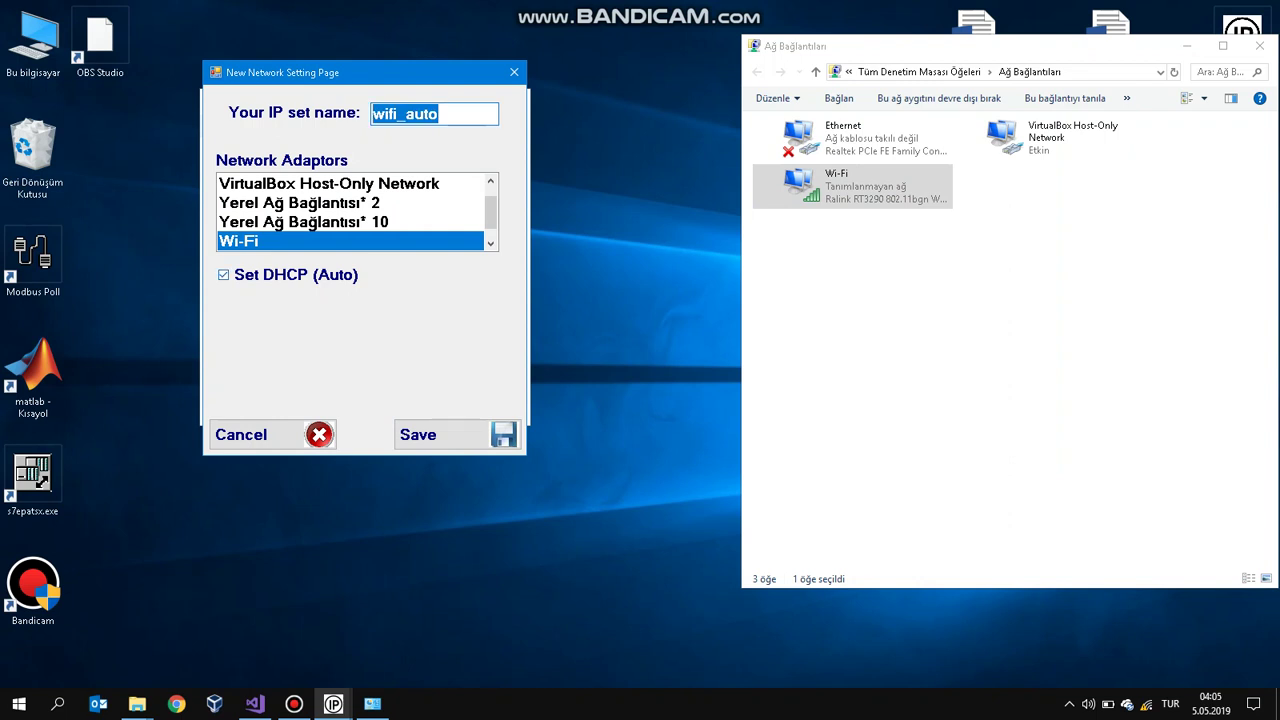
{"action": "left_click", "coordinate": [272, 435]}
Apply the wifi_auto set to the Wi-Fi adapter, allow Network Command Shell's changes, and check the wireless connection
{"action": "left_click", "coordinate": [459, 361]}
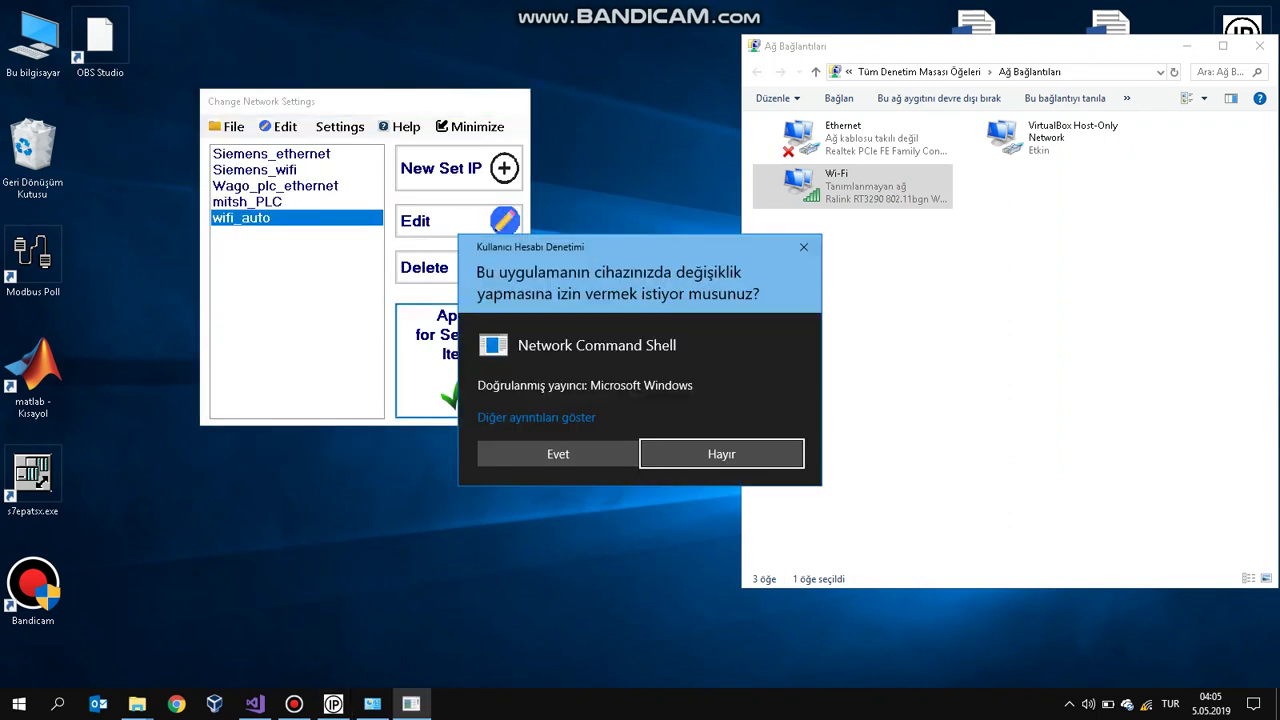
{"action": "left_click", "coordinate": [558, 454]}
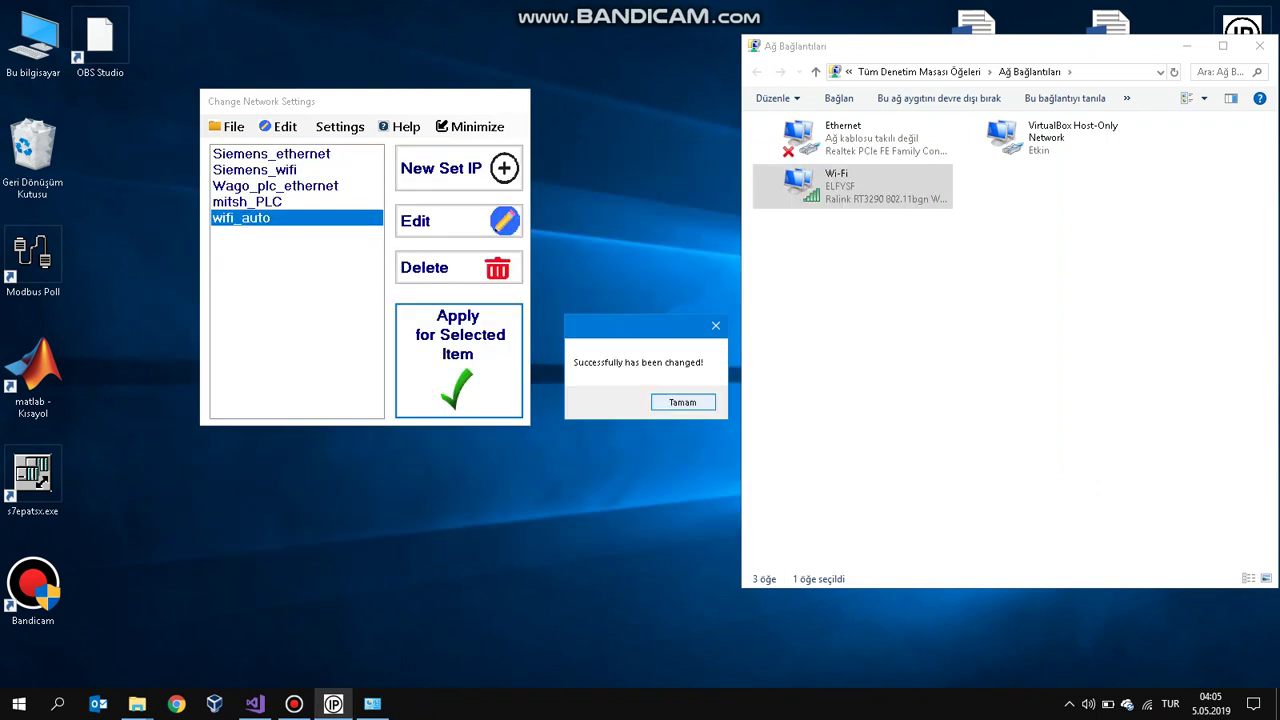
{"action": "key", "text": "Return"}
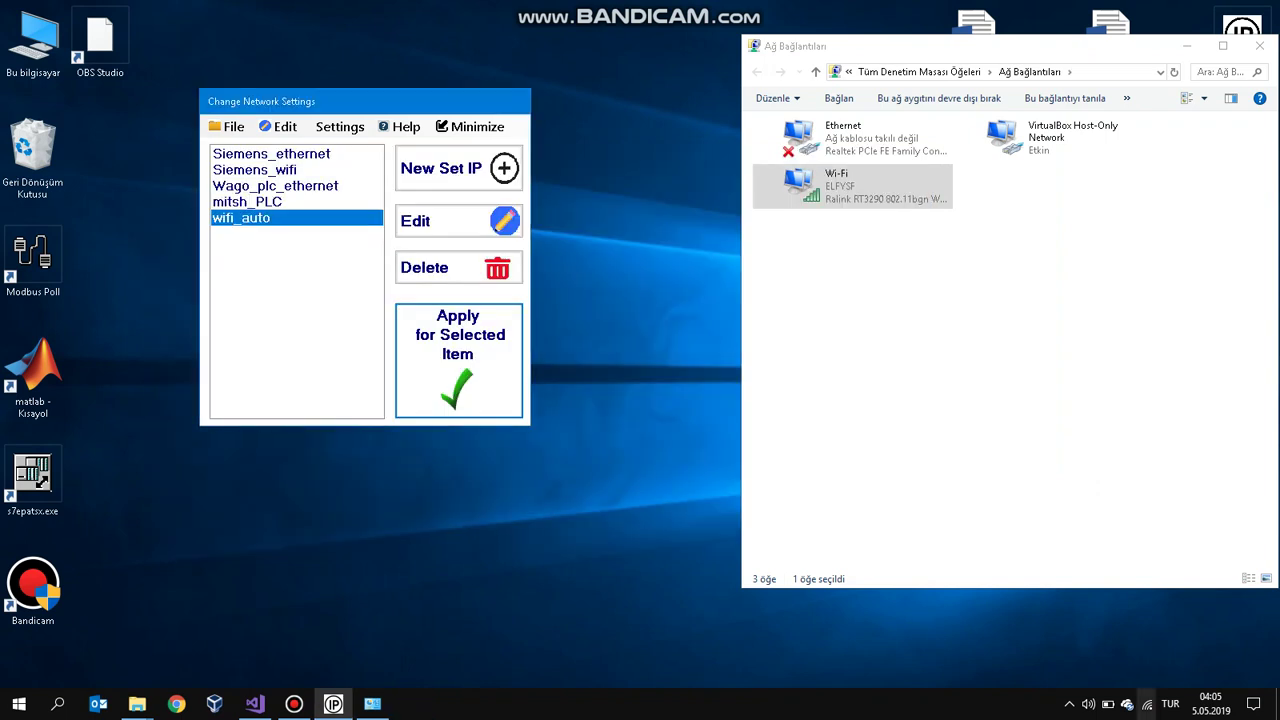
{"action": "left_click", "coordinate": [1147, 704]}
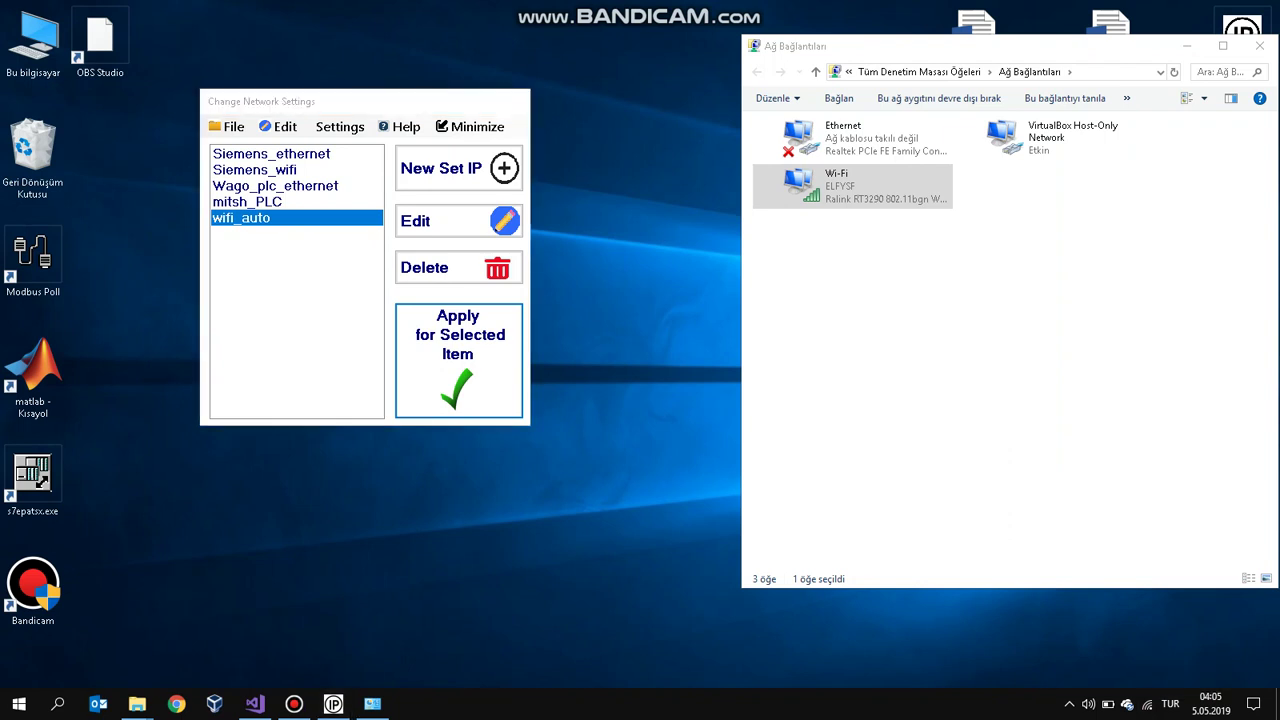
{"action": "left_click", "coordinate": [247, 202]}
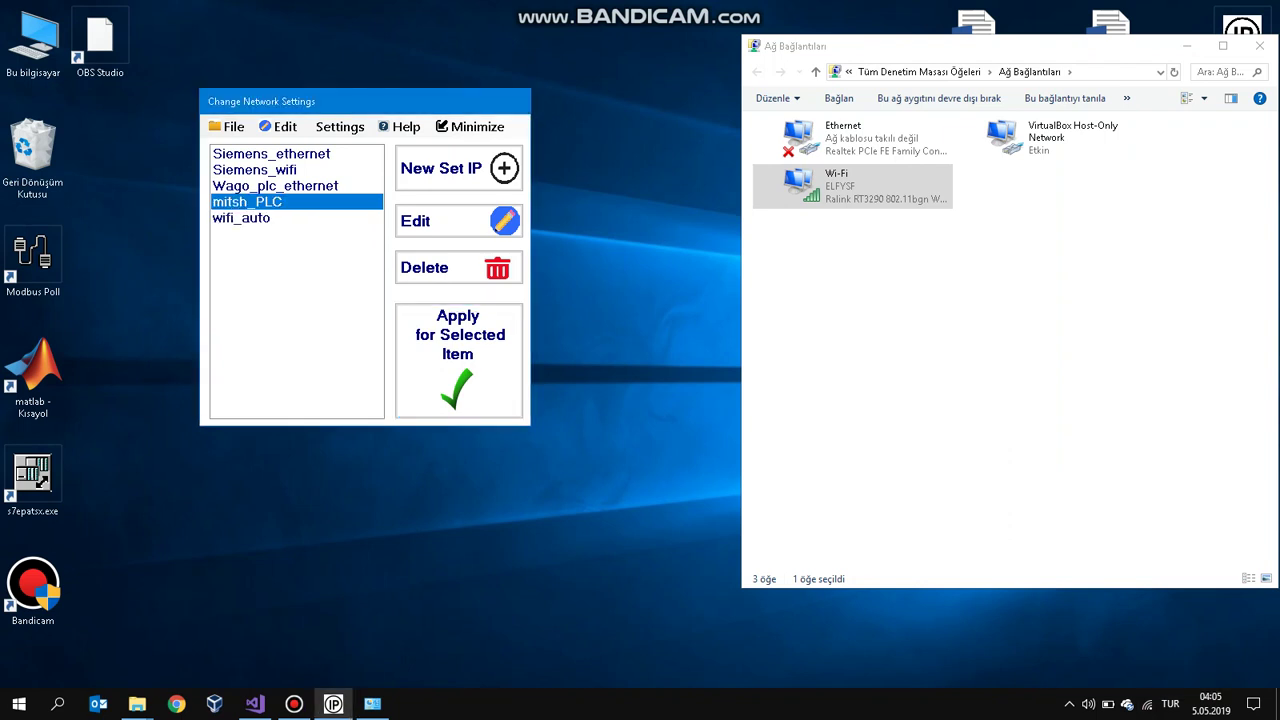
{"action": "left_click", "coordinate": [275, 186]}
{"action": "left_click", "coordinate": [268, 170]}
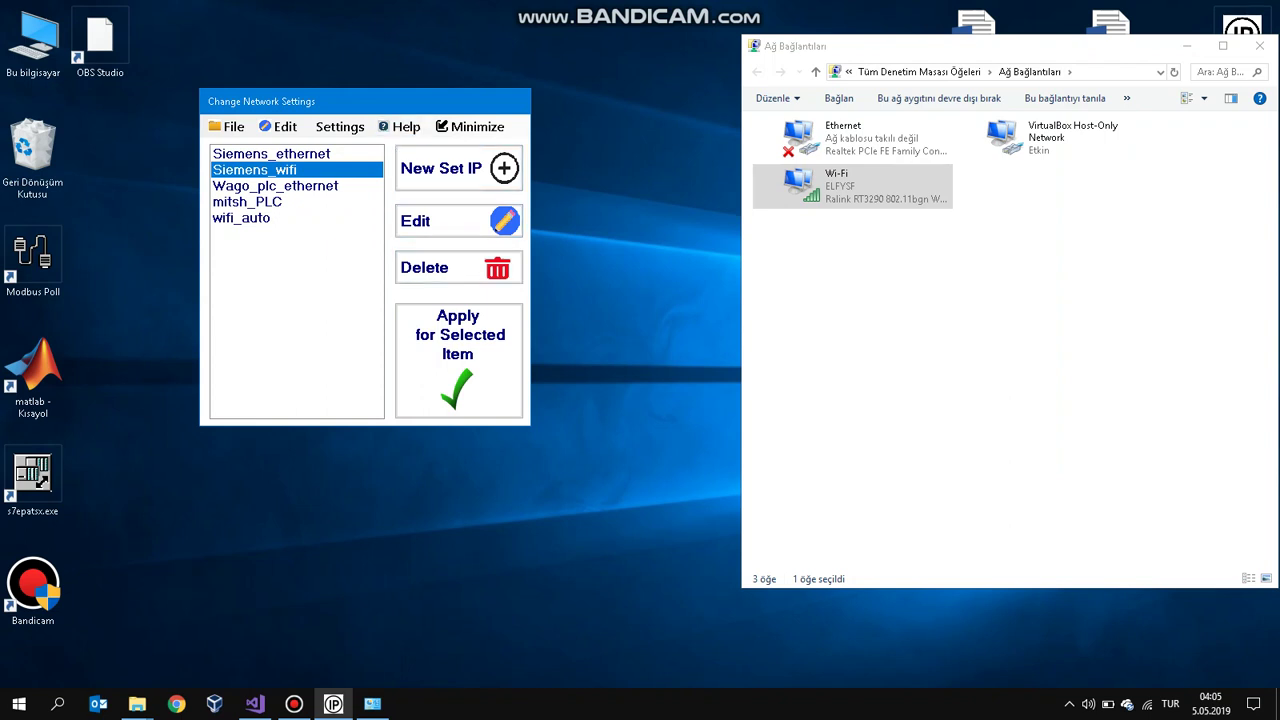
Examine the application's Export, Import and Exit file commands and its editing commands for IP sets and network adapters
{"action": "left_click_drag", "start_coordinate": [300, 101], "coordinate": [356, 99]}
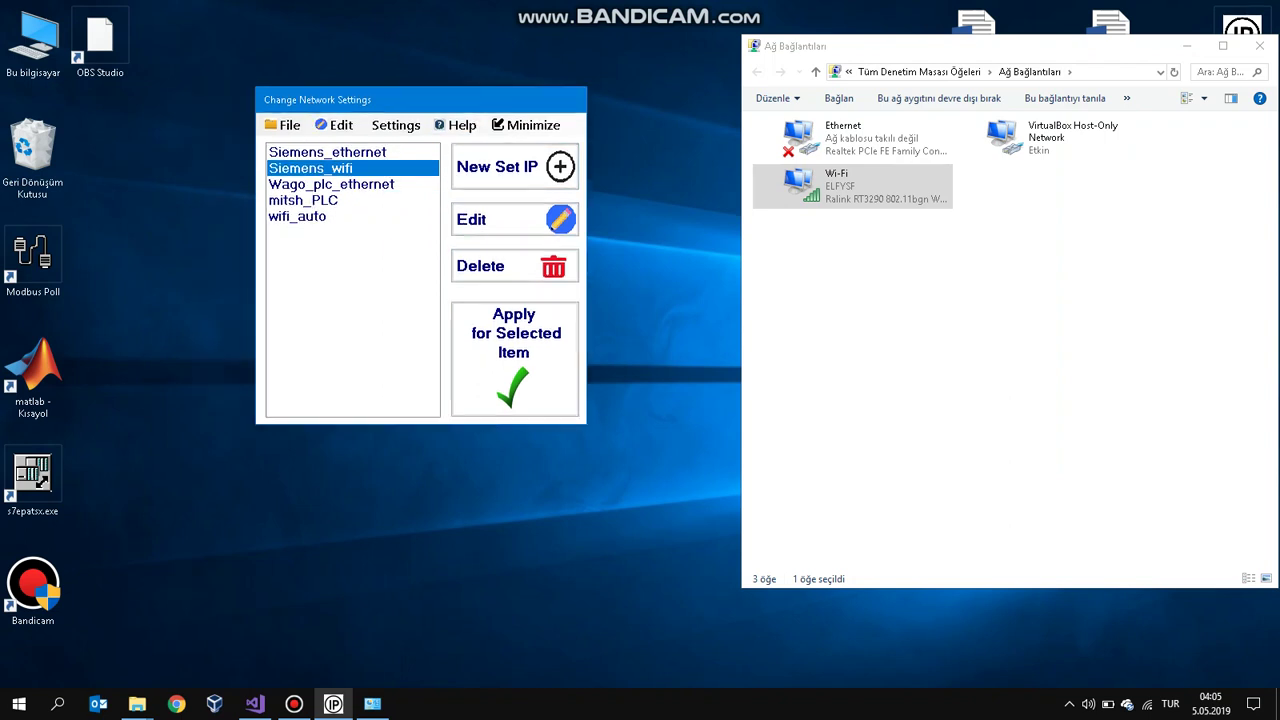
{"action": "left_click", "coordinate": [284, 125]}
{"action": "left_click", "coordinate": [284, 125]}
{"action": "left_click", "coordinate": [303, 200]}
{"action": "left_click", "coordinate": [284, 125]}
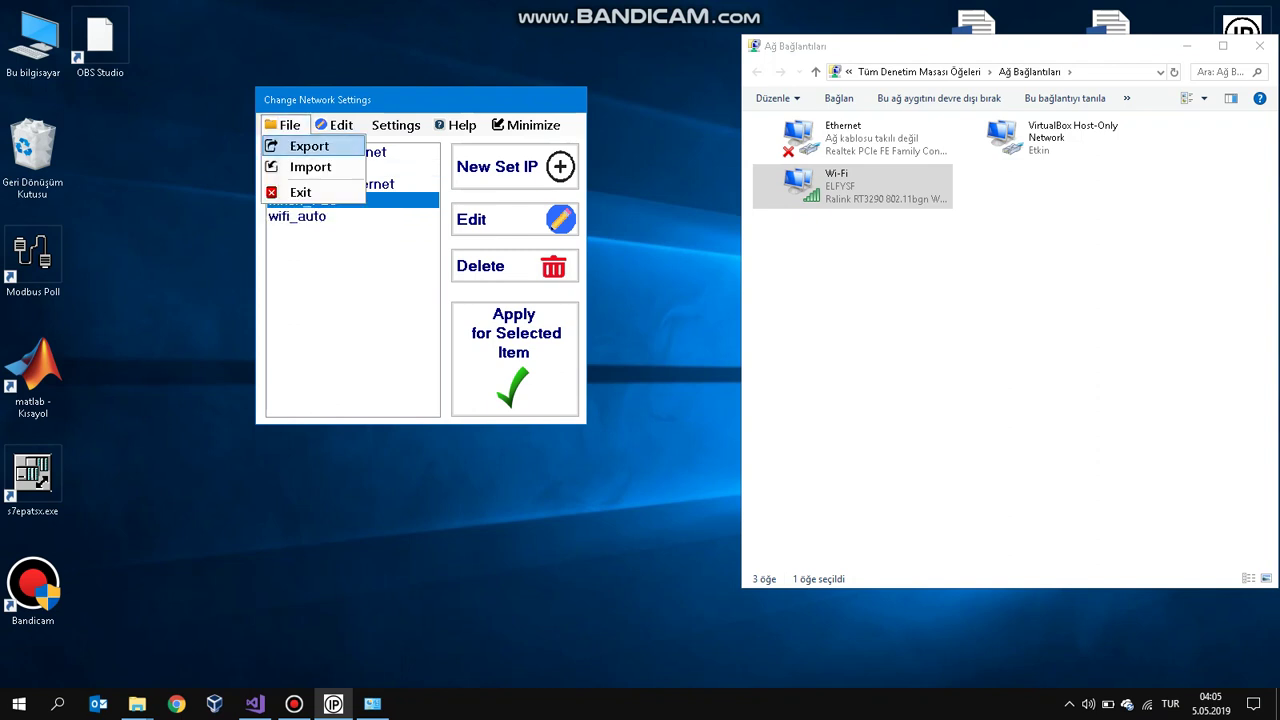
{"action": "key", "text": "Down"}
{"action": "key", "text": "Down"}
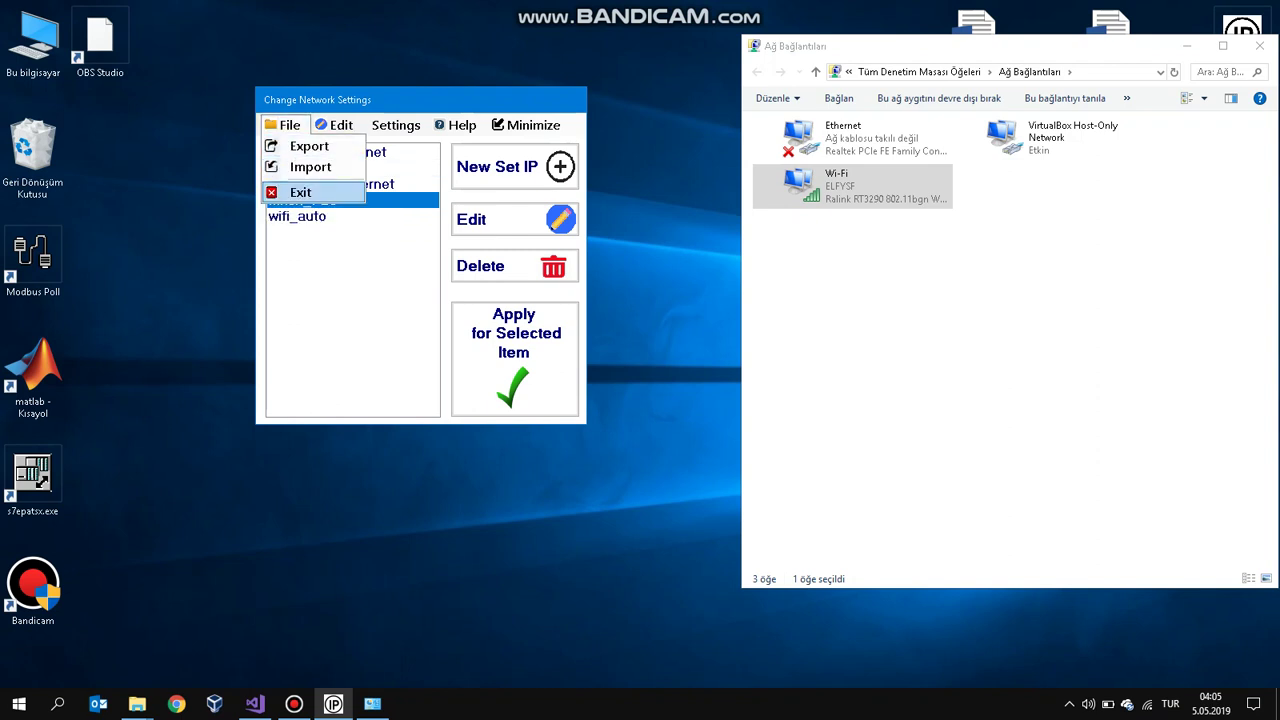
{"action": "key", "text": "Up"}
{"action": "key", "text": "Right"}
{"action": "key", "text": "Up"}
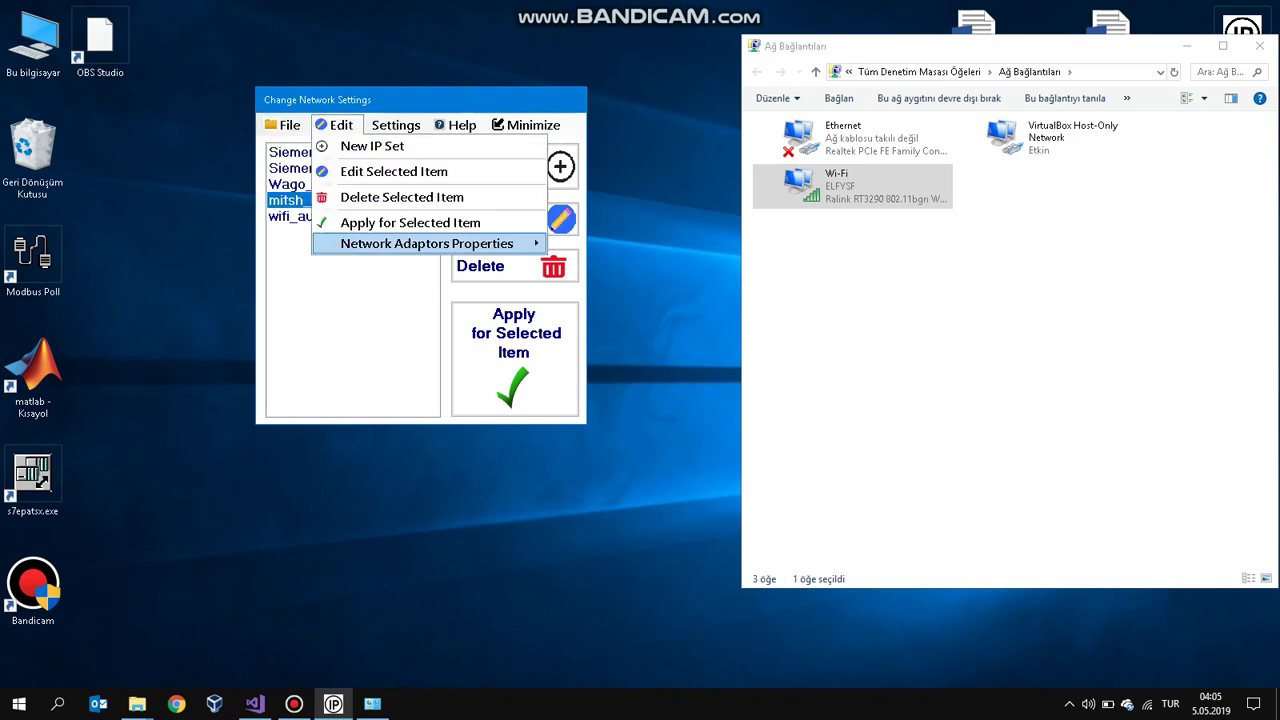
{"action": "key", "text": "Escape"}
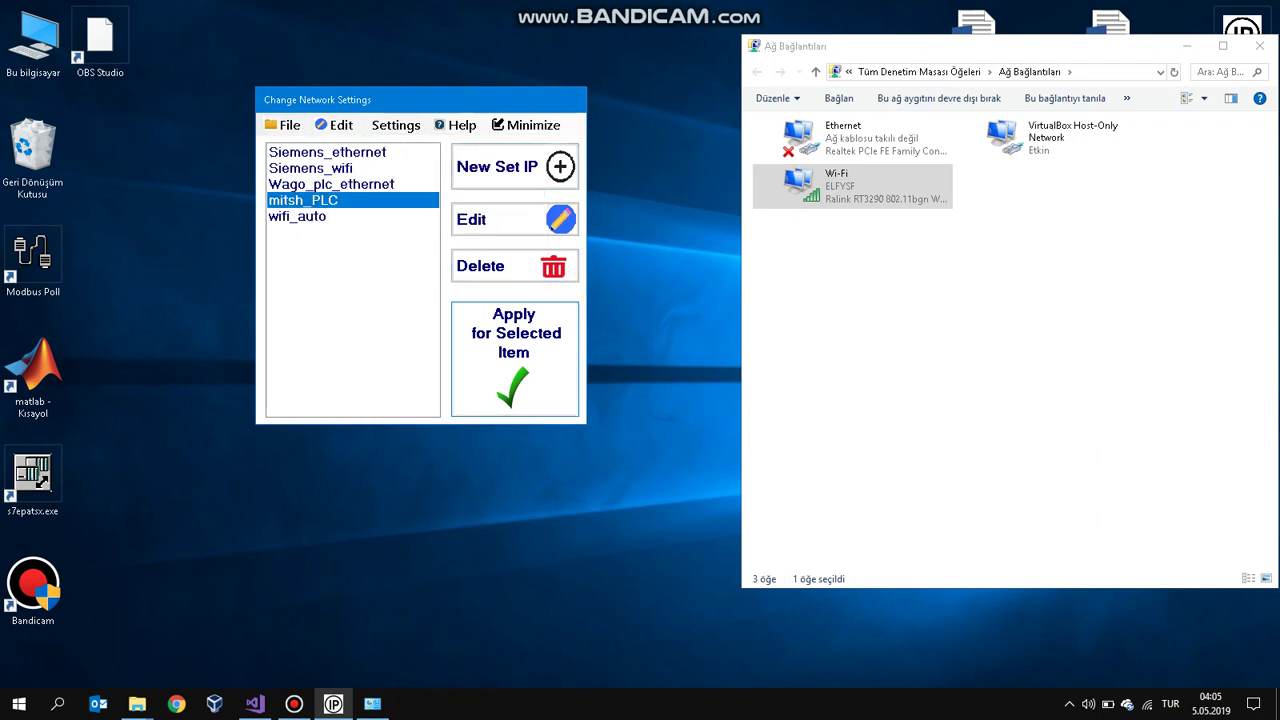
Examine the name, adapter, DHCP, IP address, subnet mask and gateway fields in a new IP set form, and close it unsaved
{"action": "left_click", "coordinate": [330, 216]}
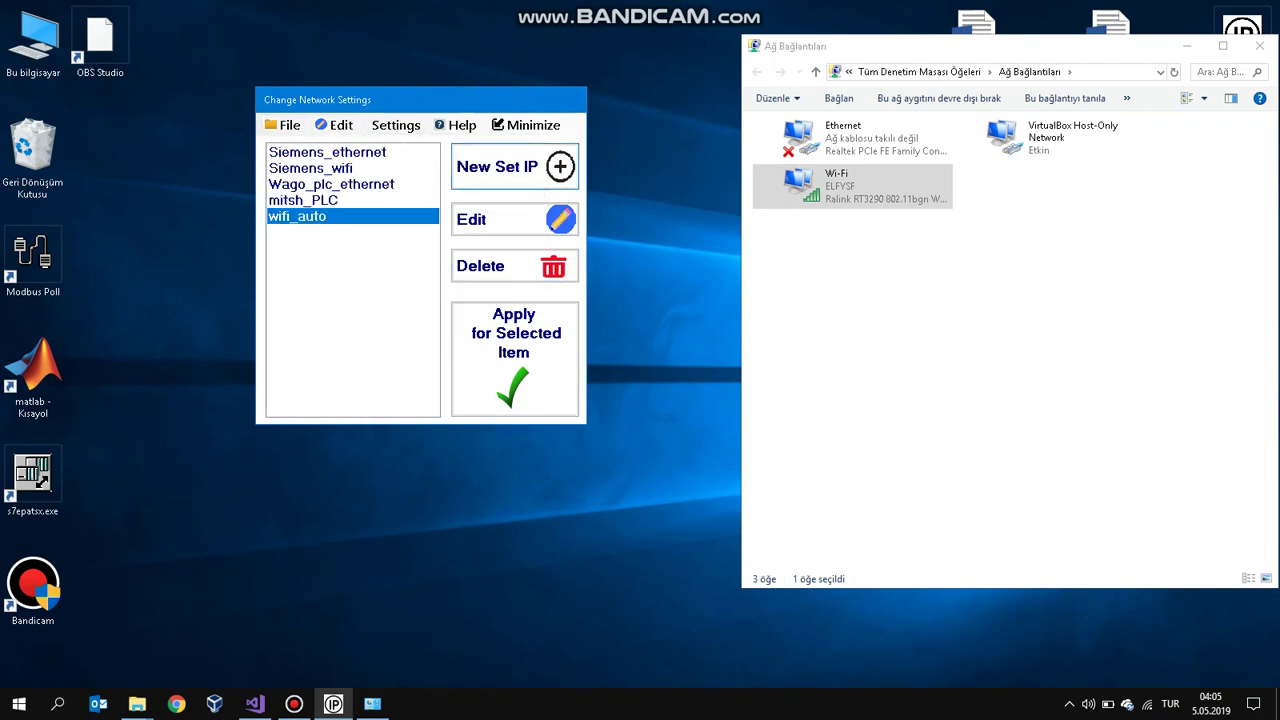
{"action": "left_click", "coordinate": [514, 167]}
{"action": "left_click_drag", "start_coordinate": [462, 71], "coordinate": [766, 144]}
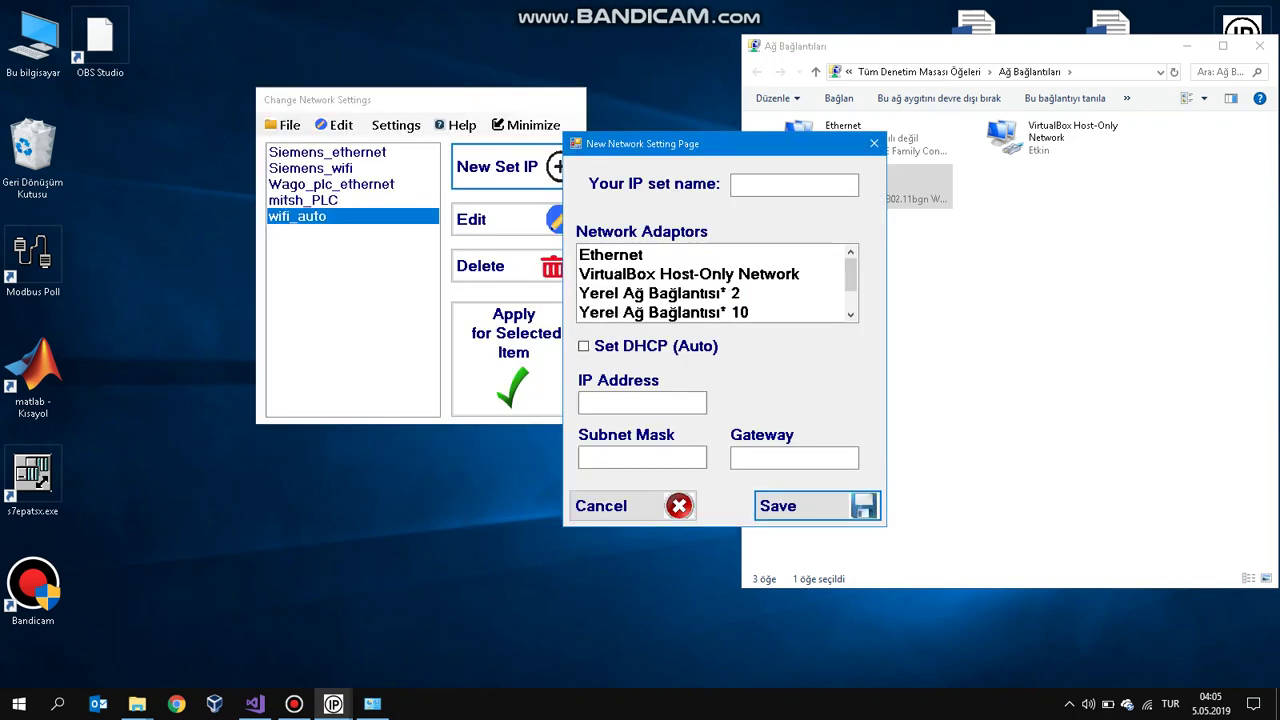
{"action": "left_click", "coordinate": [790, 185]}
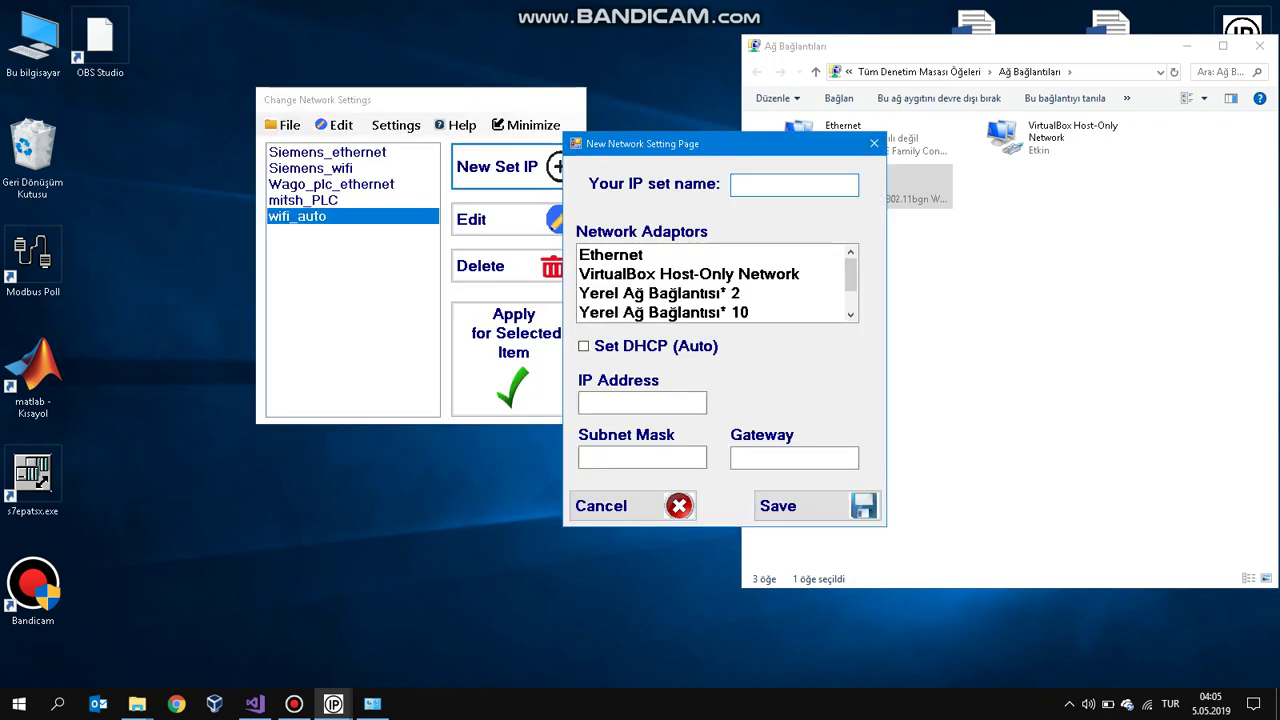
{"action": "left_click", "coordinate": [611, 255]}
{"action": "left_click", "coordinate": [660, 274]}
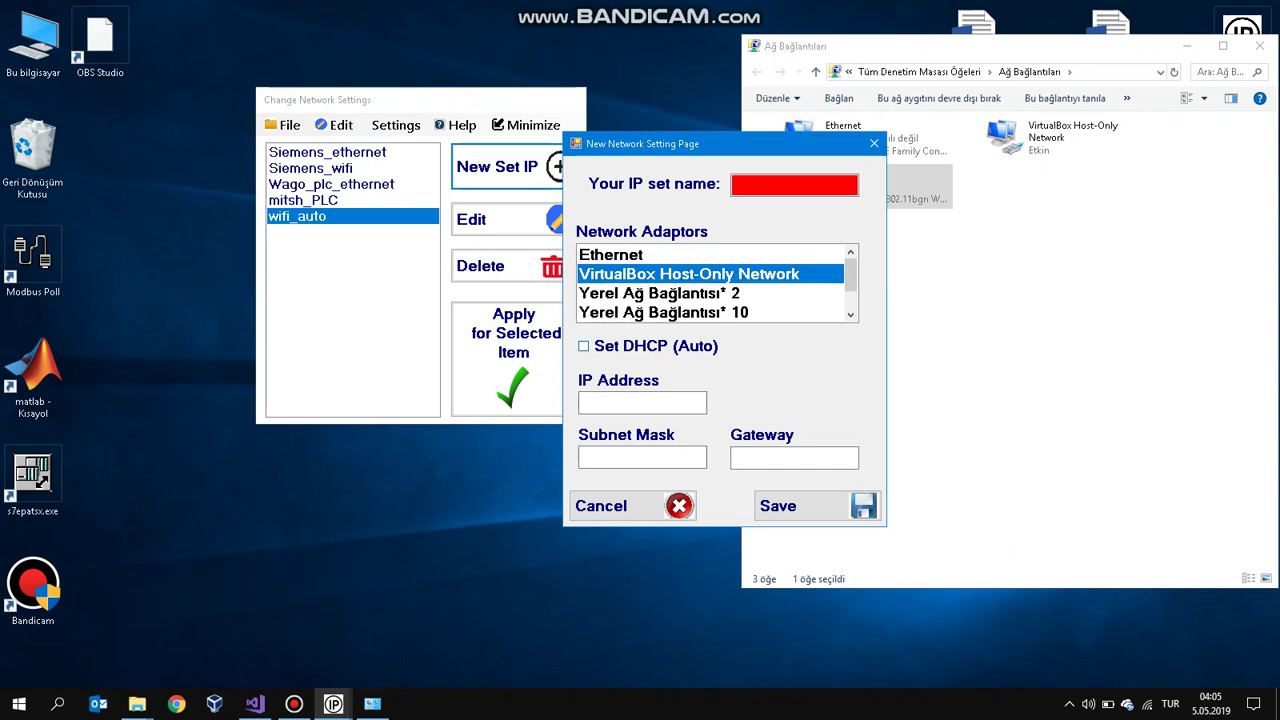
{"action": "left_click", "coordinate": [584, 346]}
{"action": "left_click", "coordinate": [584, 346]}
{"action": "left_click", "coordinate": [642, 403]}
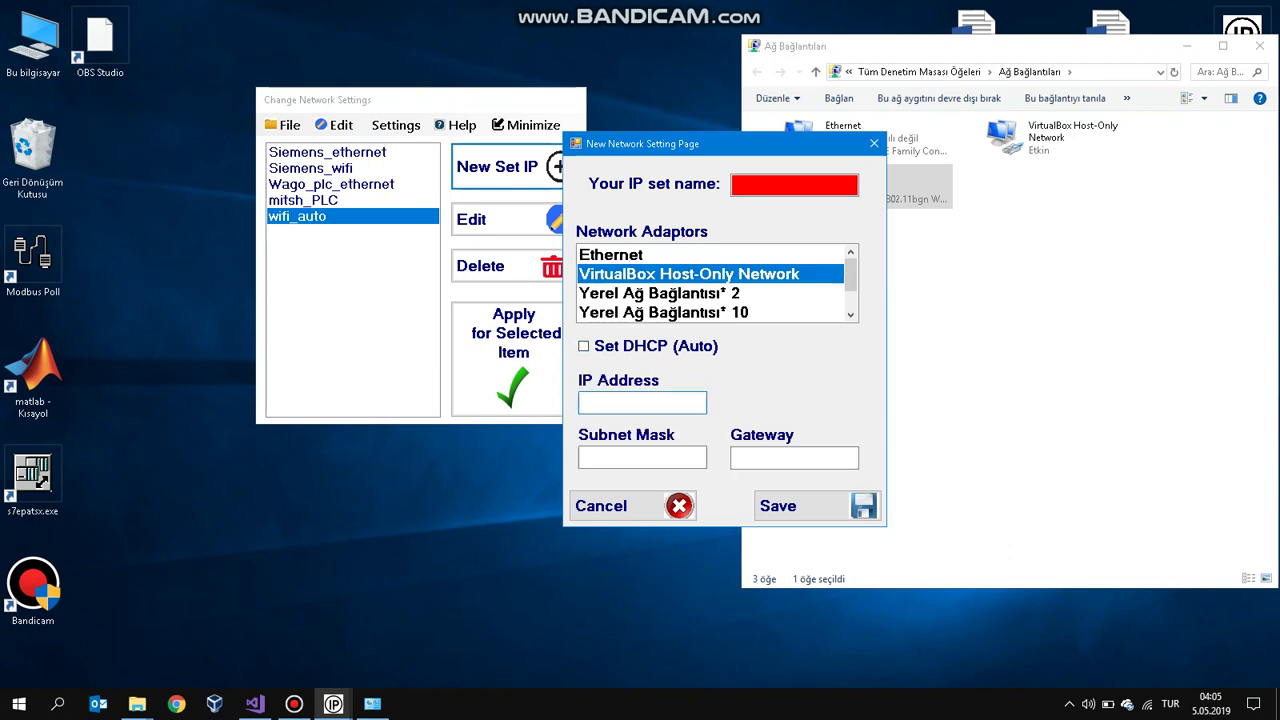
{"action": "left_click", "coordinate": [643, 458]}
{"action": "left_click", "coordinate": [794, 458]}
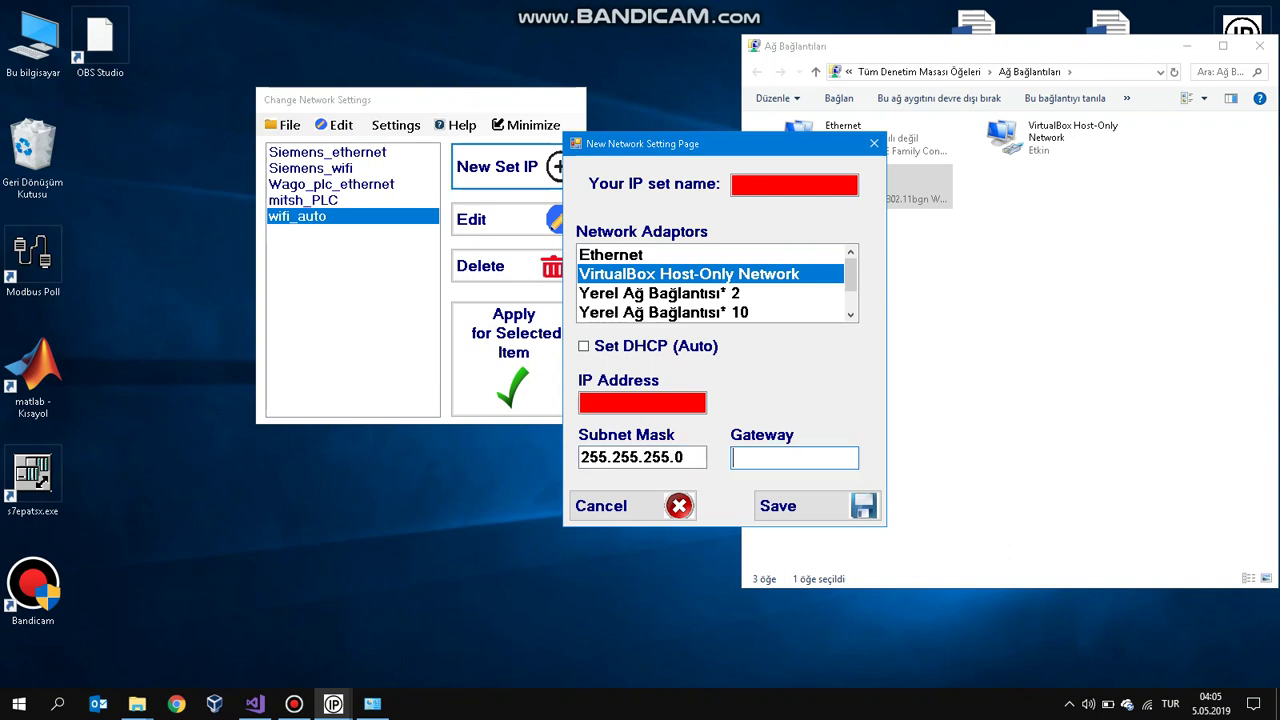
{"action": "key", "text": "Tab"}
{"action": "key", "text": "Return"}
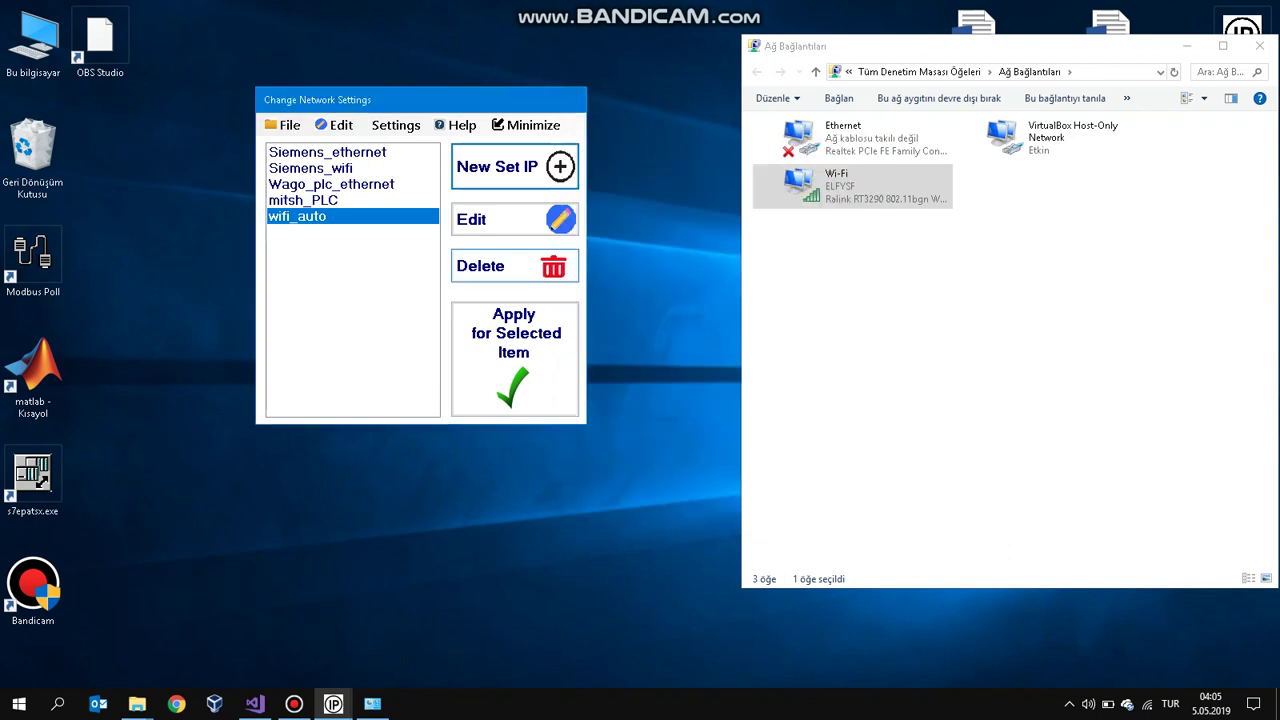
Open the mitsh_PLC set's edit form and close it without changes
{"action": "left_click", "coordinate": [318, 200]}
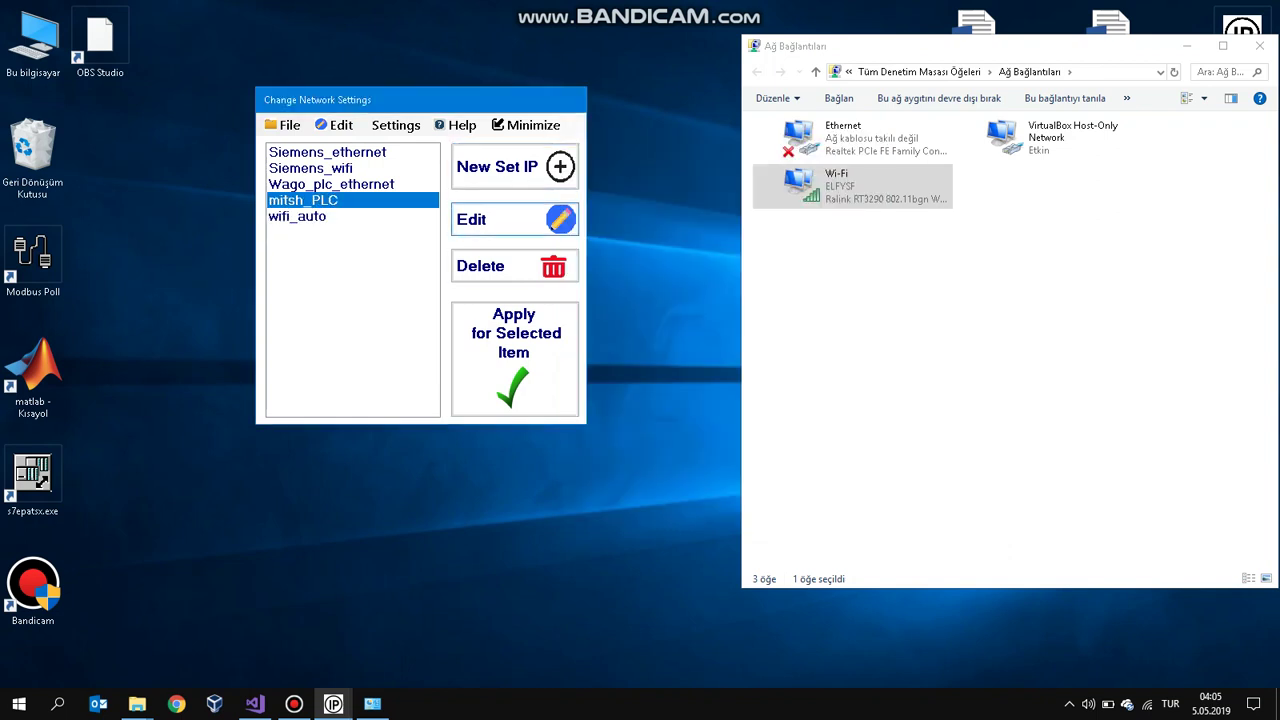
{"action": "left_click", "coordinate": [514, 219]}
{"action": "left_click", "coordinate": [570, 70]}
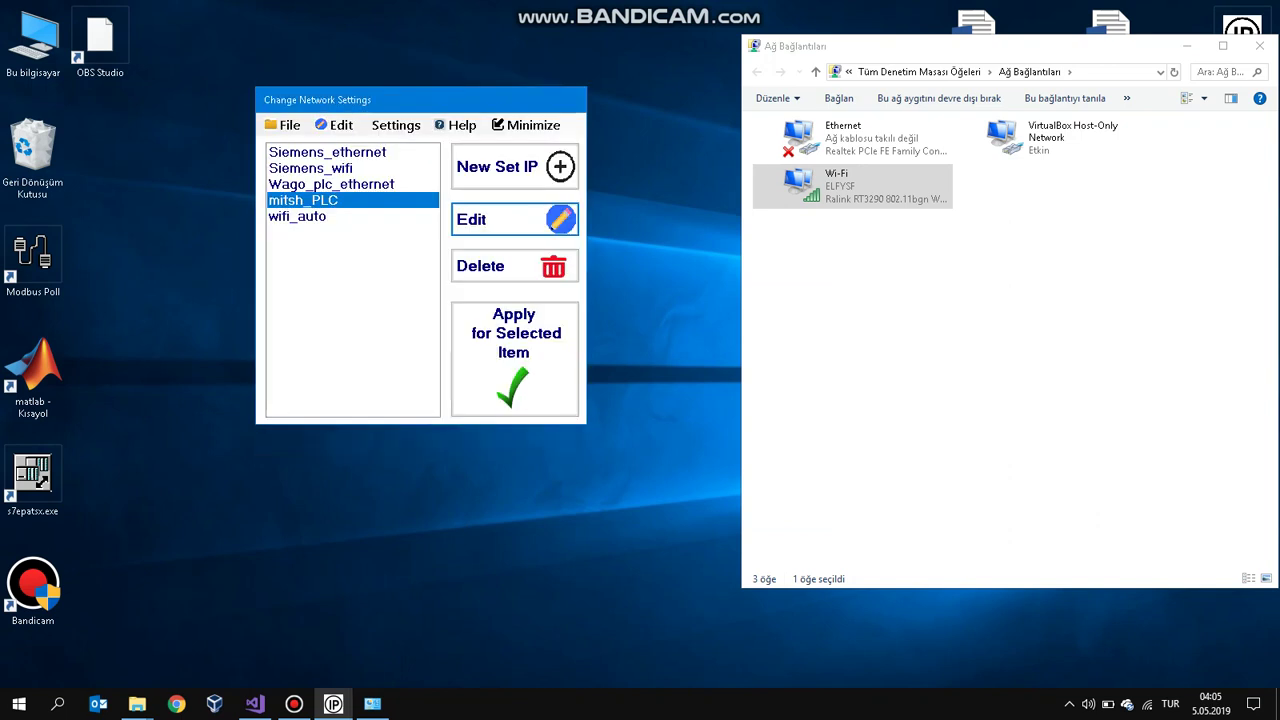
Delete the mitsh_PLC set, confirm the deletion, and select the wifi_auto set
{"action": "left_click", "coordinate": [480, 265]}
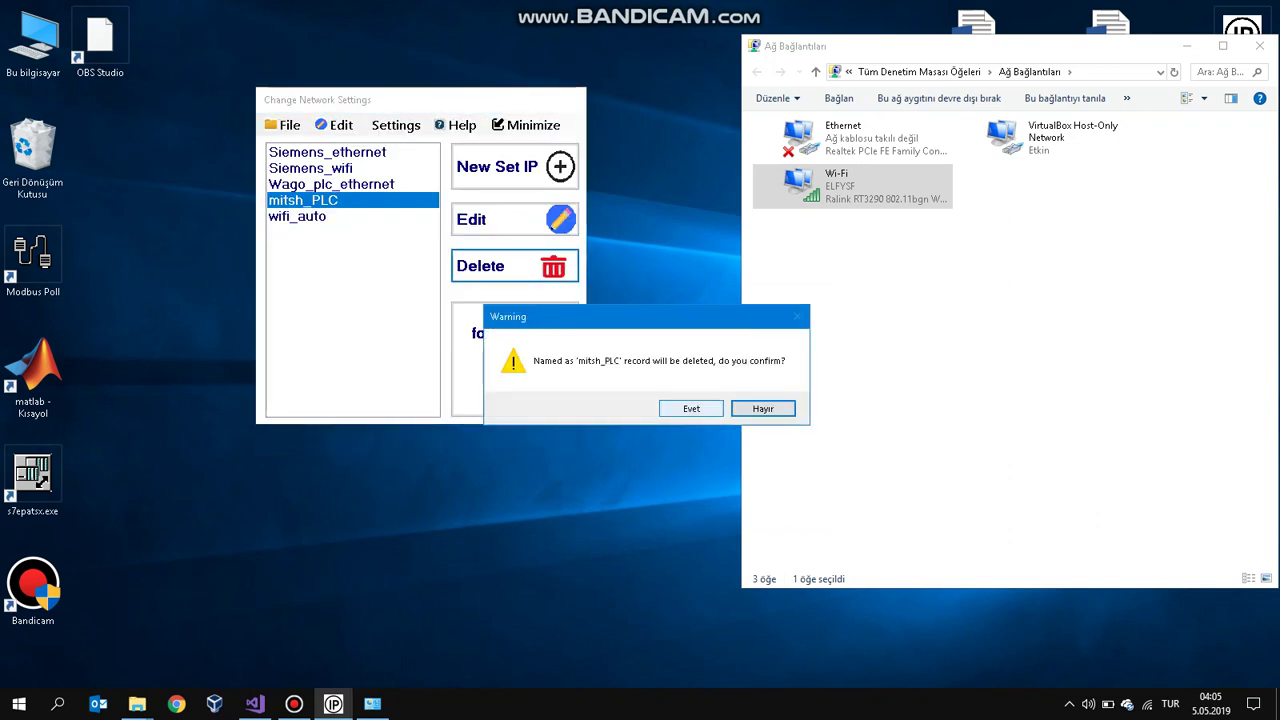
{"action": "left_click", "coordinate": [691, 409]}
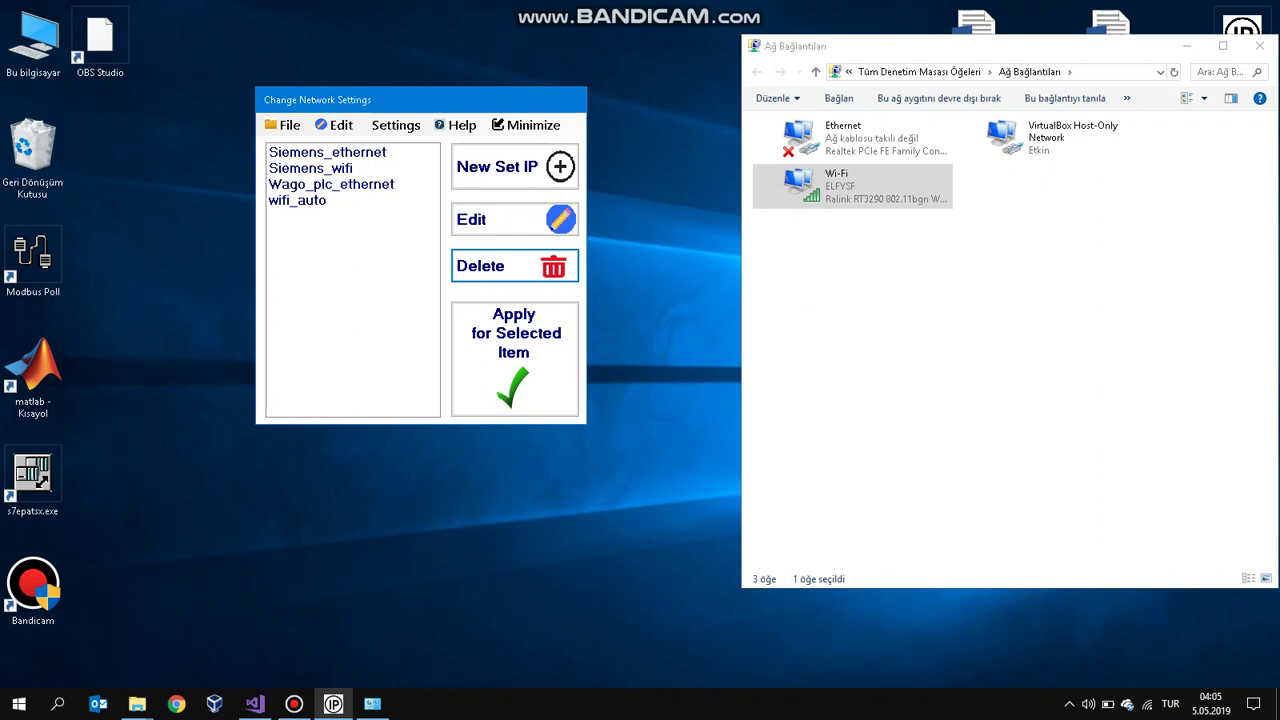
{"action": "left_click", "coordinate": [318, 200]}
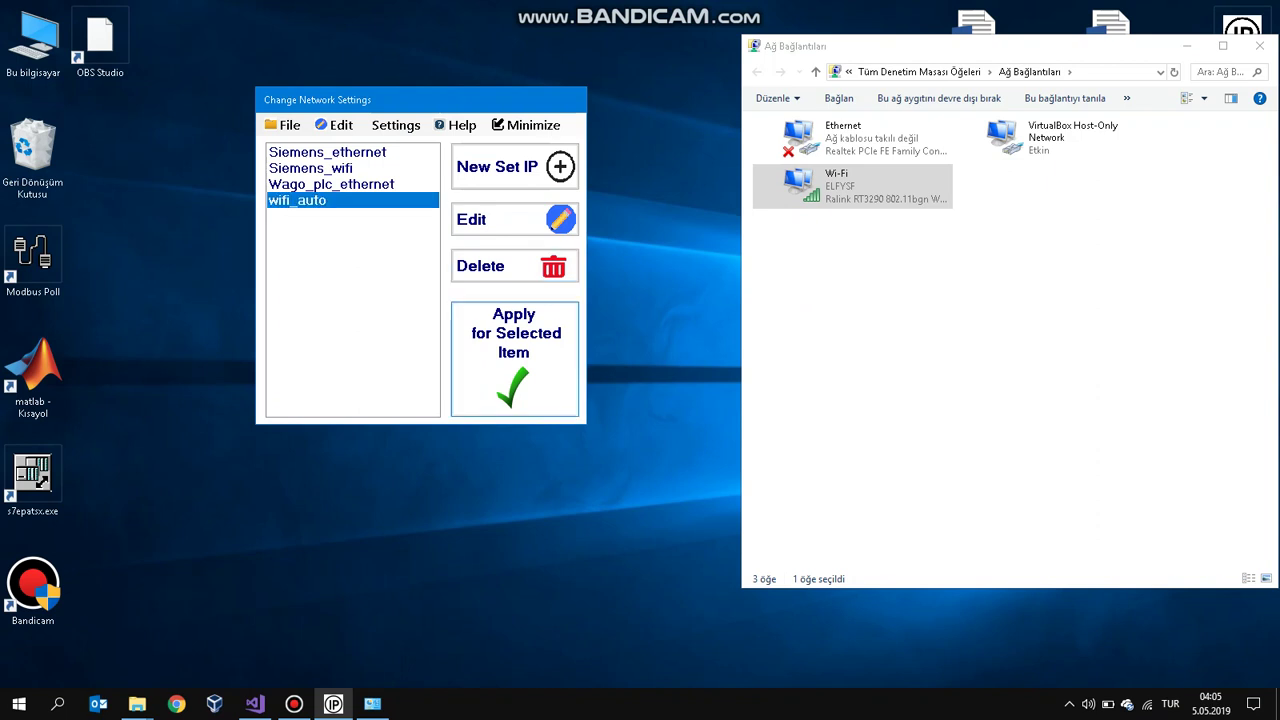
Examine the names in the list of connected network adapters and close it
{"action": "left_click", "coordinate": [336, 125]}
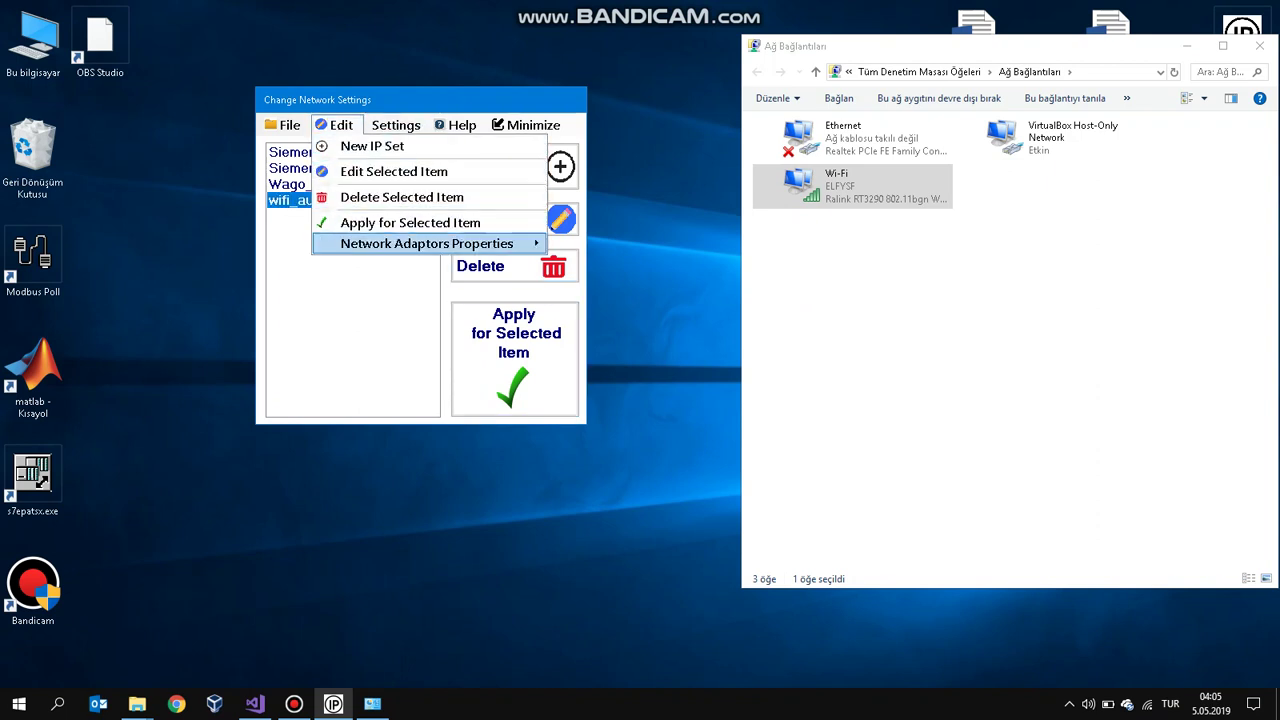
{"action": "mouse_move", "coordinate": [428, 244]}
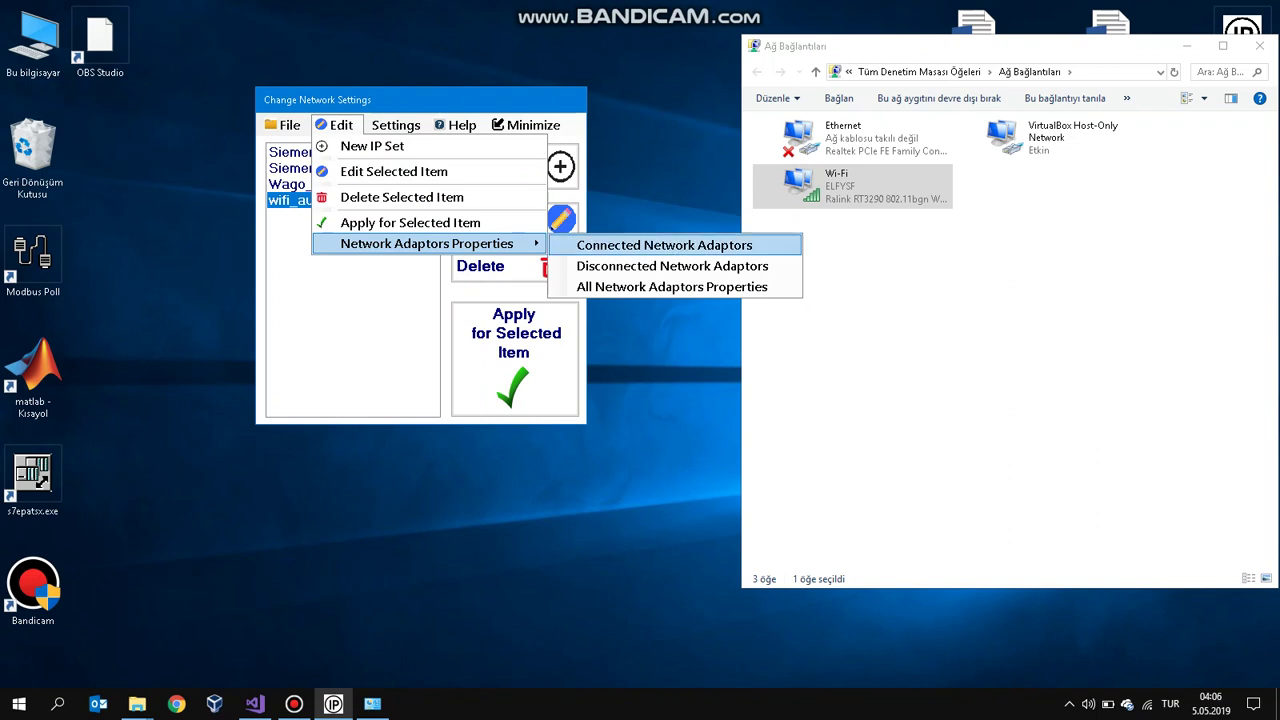
{"action": "left_click", "coordinate": [664, 245]}
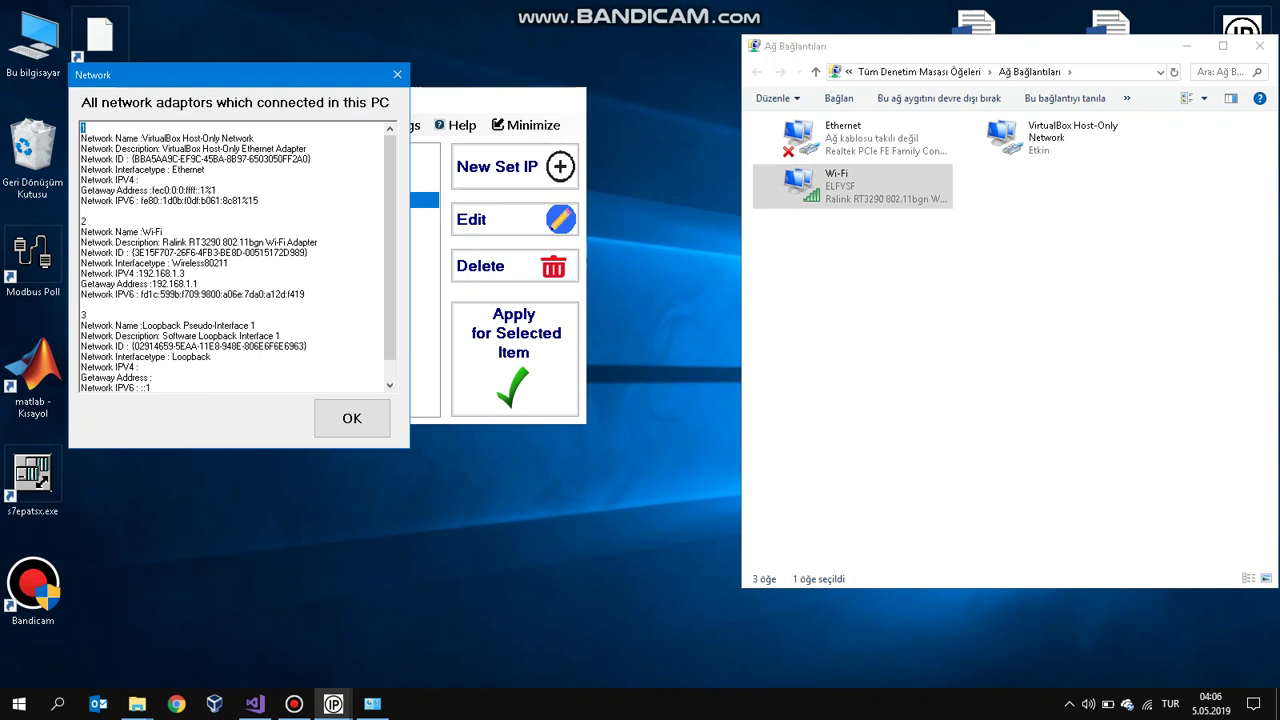
{"action": "left_click_drag", "start_coordinate": [142, 232], "coordinate": [165, 232]}
{"action": "left_click_drag", "start_coordinate": [142, 138], "coordinate": [255, 138]}
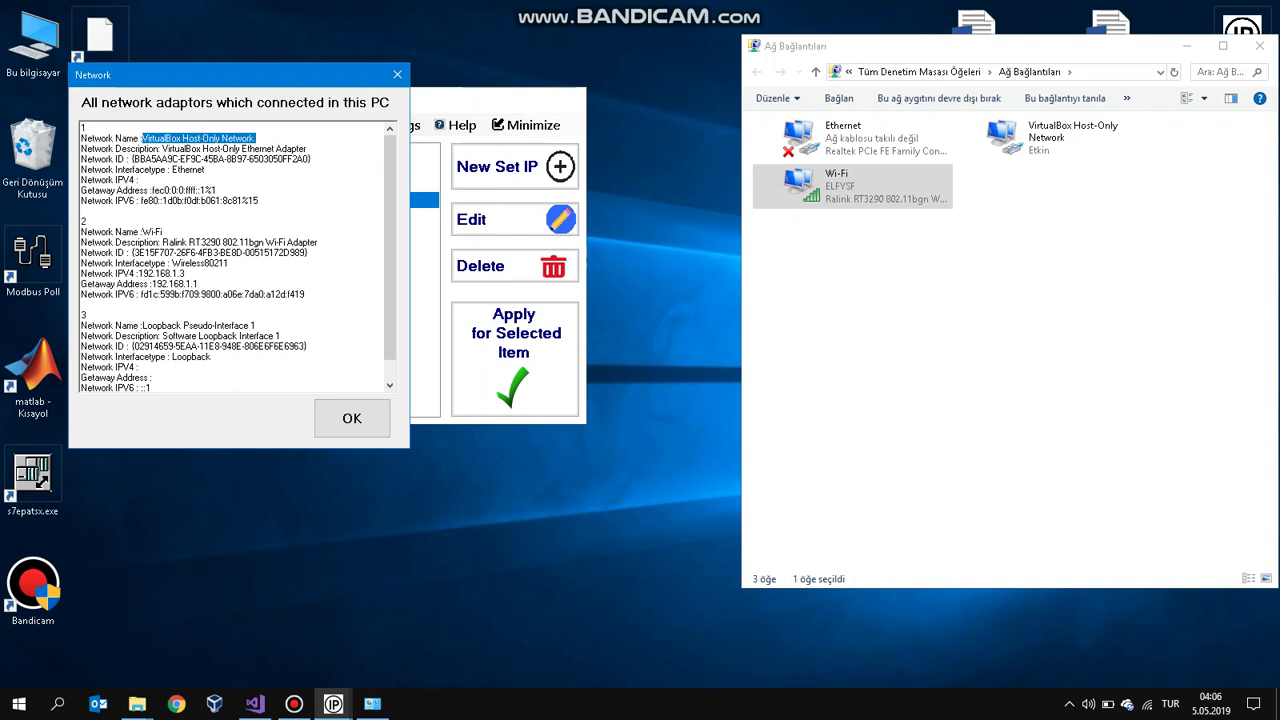
{"action": "left_click_drag", "start_coordinate": [256, 326], "coordinate": [142, 326]}
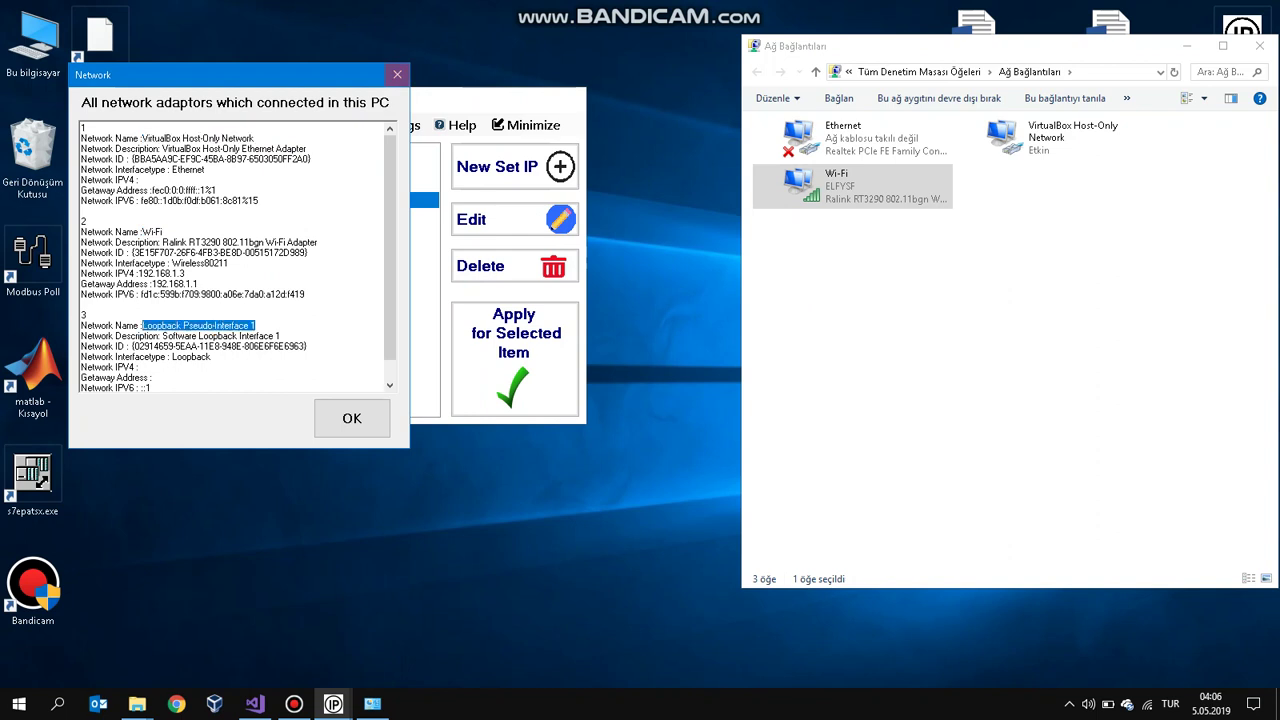
{"action": "left_click", "coordinate": [352, 418]}
Examine the names and details in the list of disconnected network adapters and close it
{"action": "left_click", "coordinate": [337, 125]}
{"action": "mouse_move", "coordinate": [430, 244]}
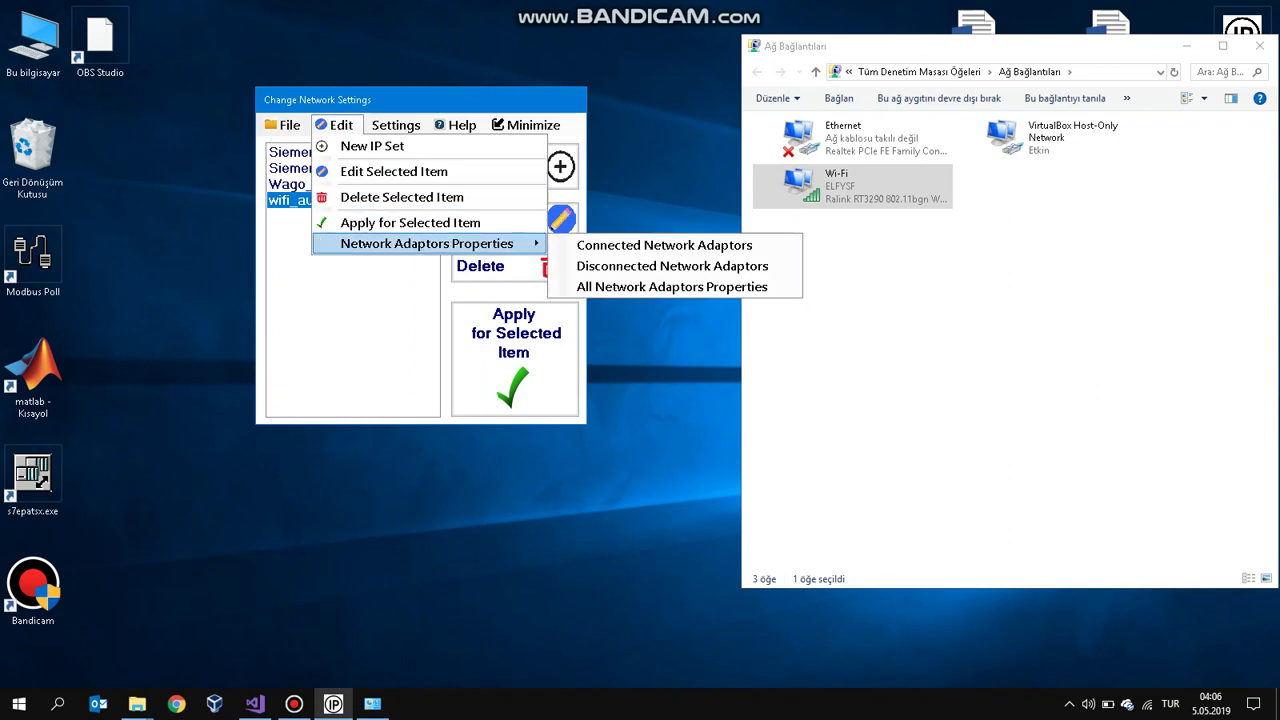
{"action": "left_click", "coordinate": [672, 266]}
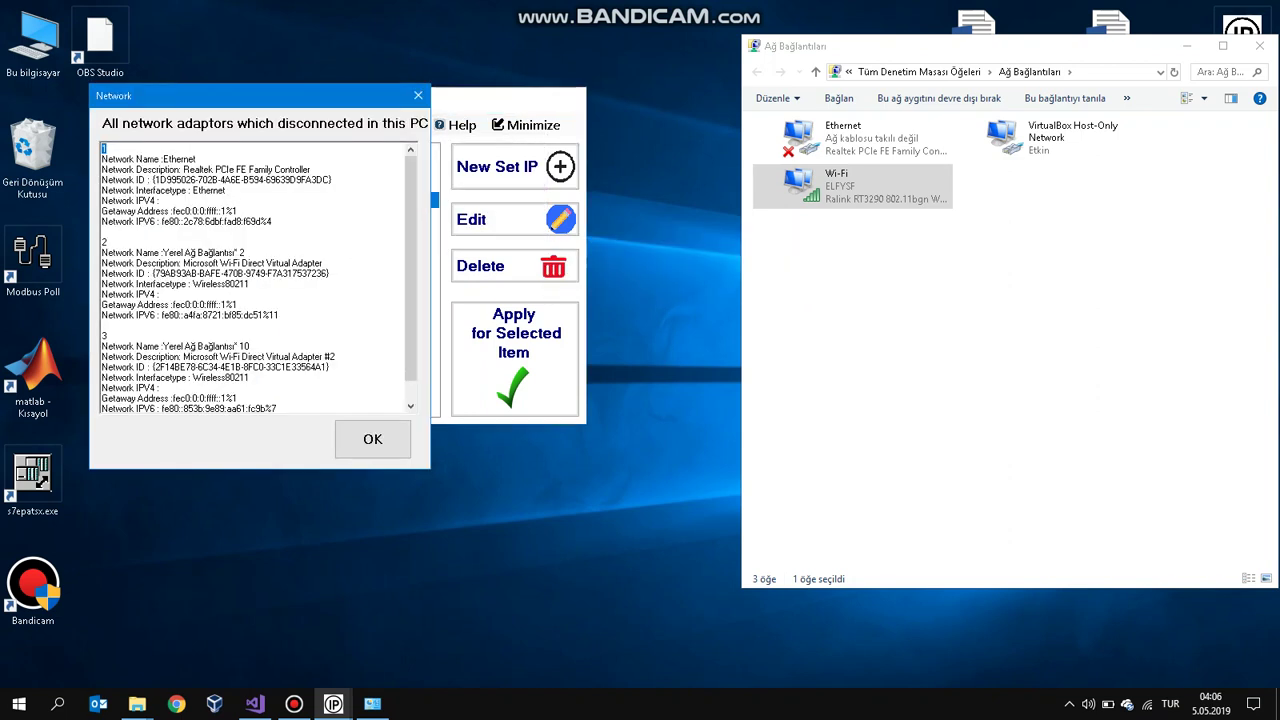
{"action": "double_click", "coordinate": [181, 159]}
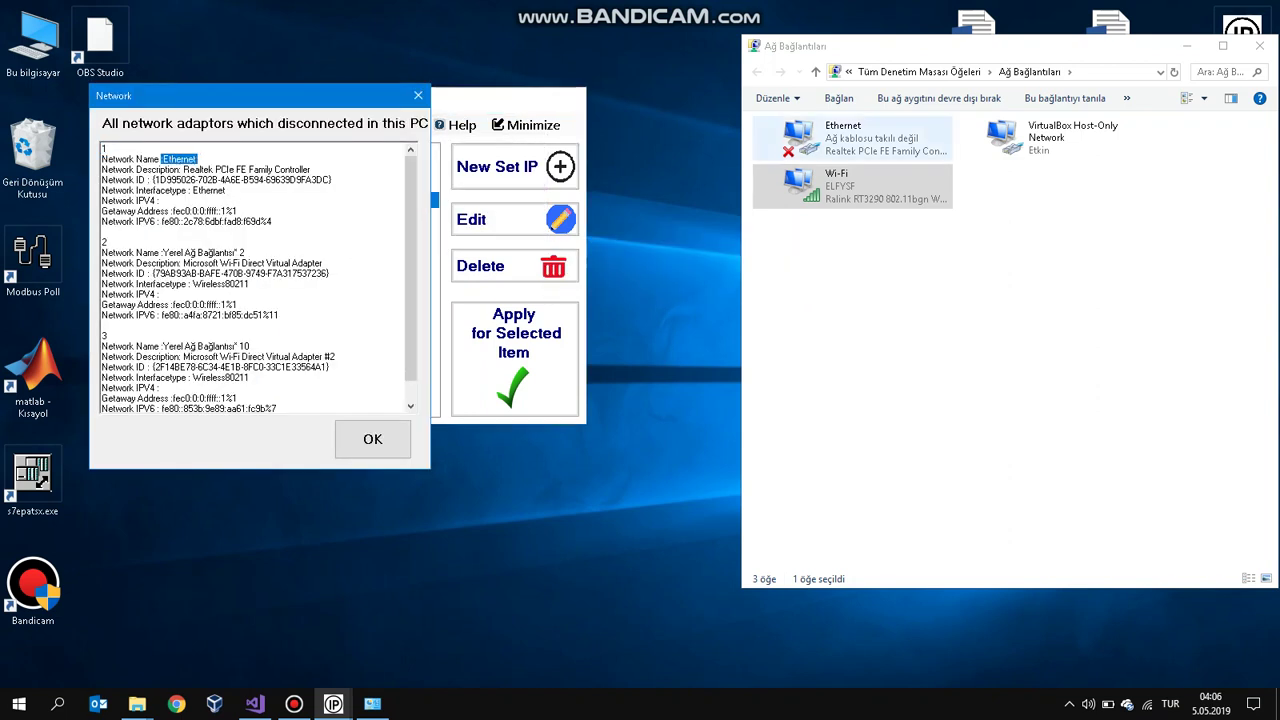
{"action": "left_click_drag", "start_coordinate": [162, 253], "coordinate": [265, 263]}
{"action": "left_click_drag", "start_coordinate": [161, 346], "coordinate": [330, 367]}
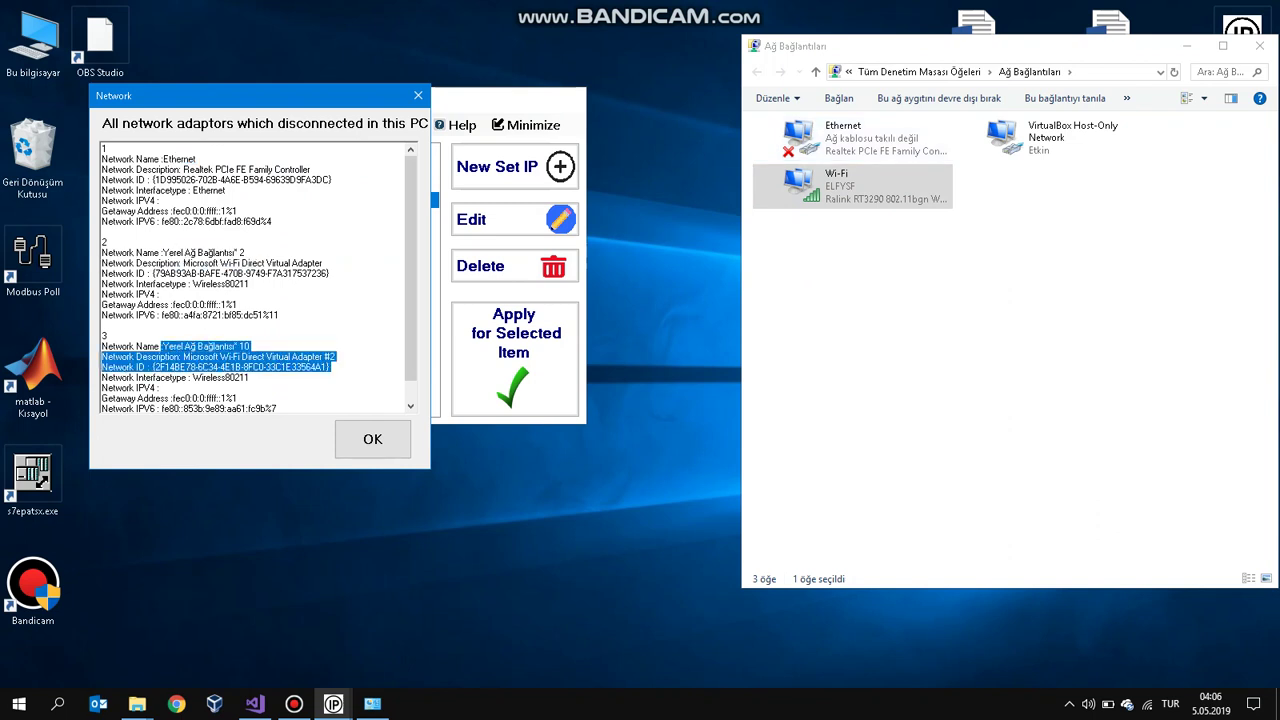
{"action": "left_click", "coordinate": [372, 439]}
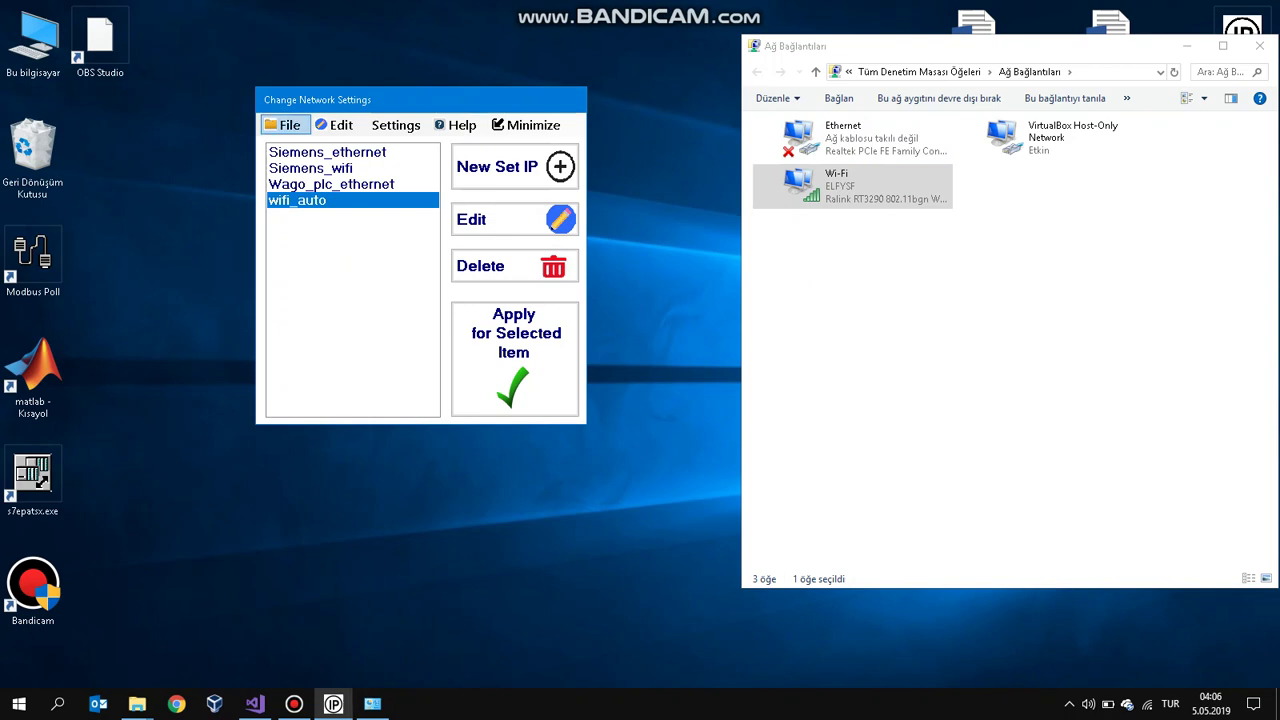
Look through the properties of all network adapters on this PC and close the list
{"action": "left_click", "coordinate": [336, 125]}
{"action": "mouse_move", "coordinate": [430, 243]}
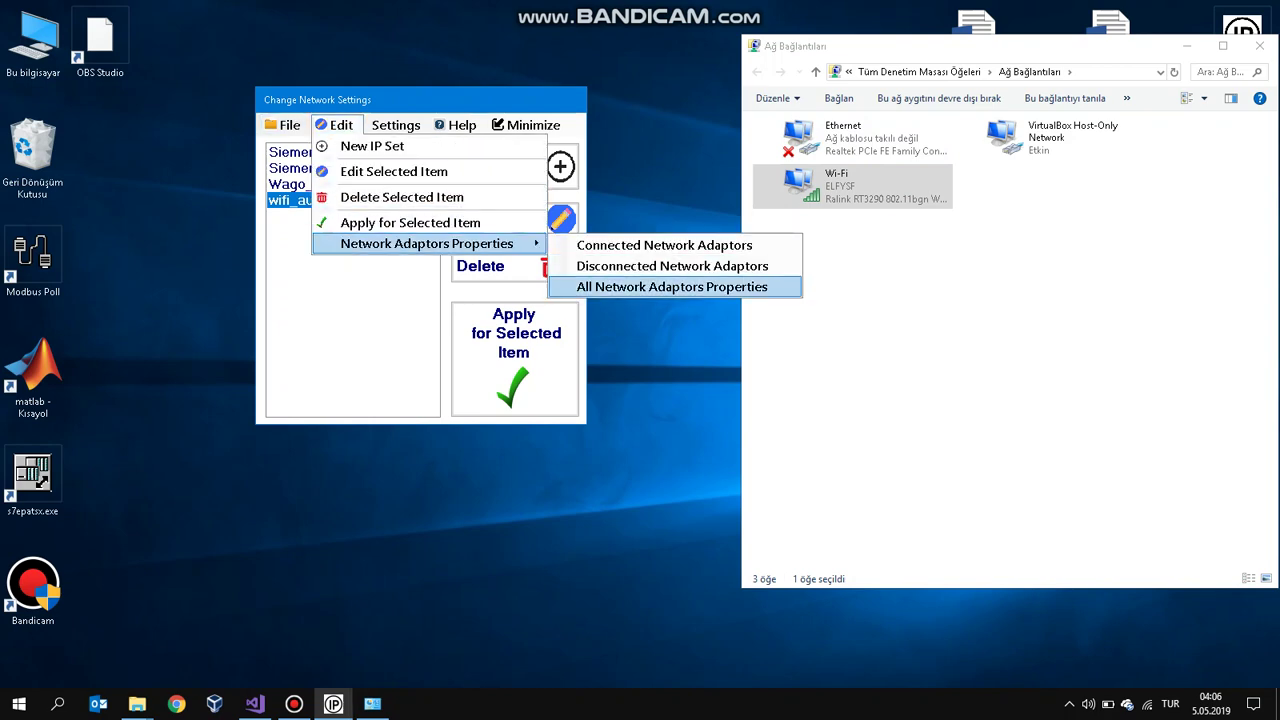
{"action": "left_click", "coordinate": [660, 286]}
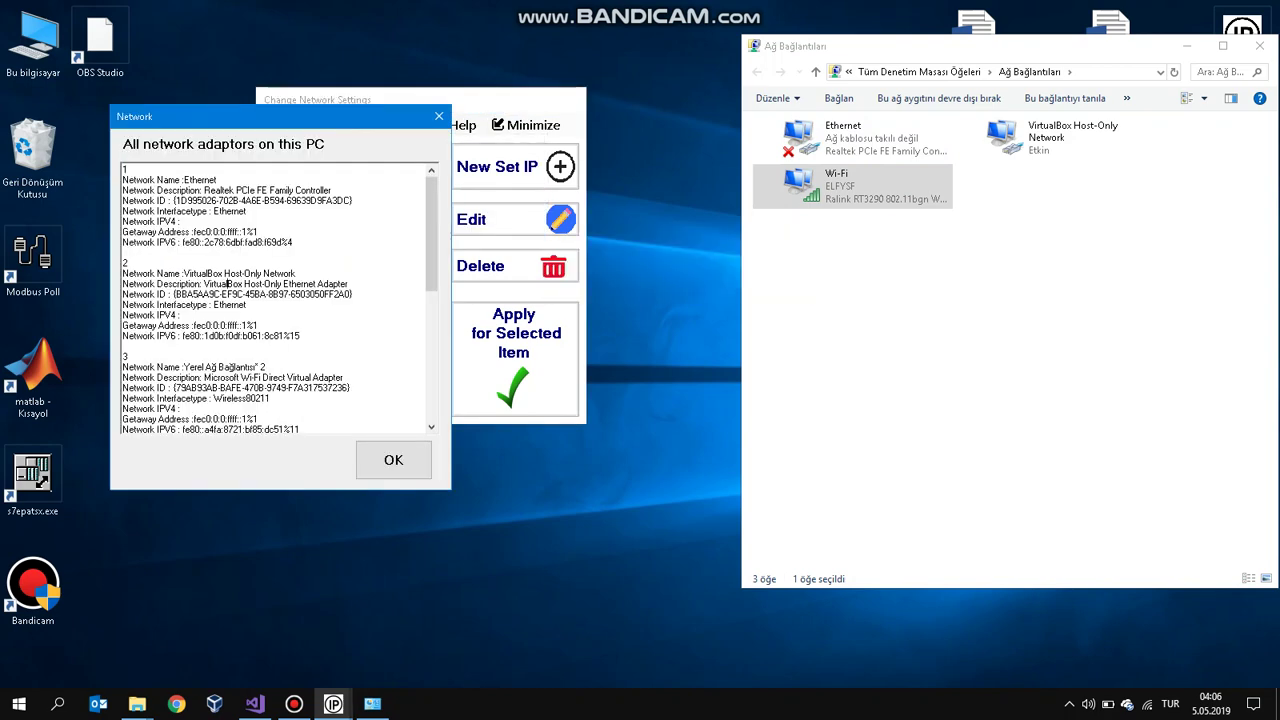
{"action": "scroll", "coordinate": [279, 298], "scroll_direction": "down", "scroll_amount": 10}
{"action": "scroll", "coordinate": [279, 298], "scroll_direction": "up", "scroll_amount": 5}
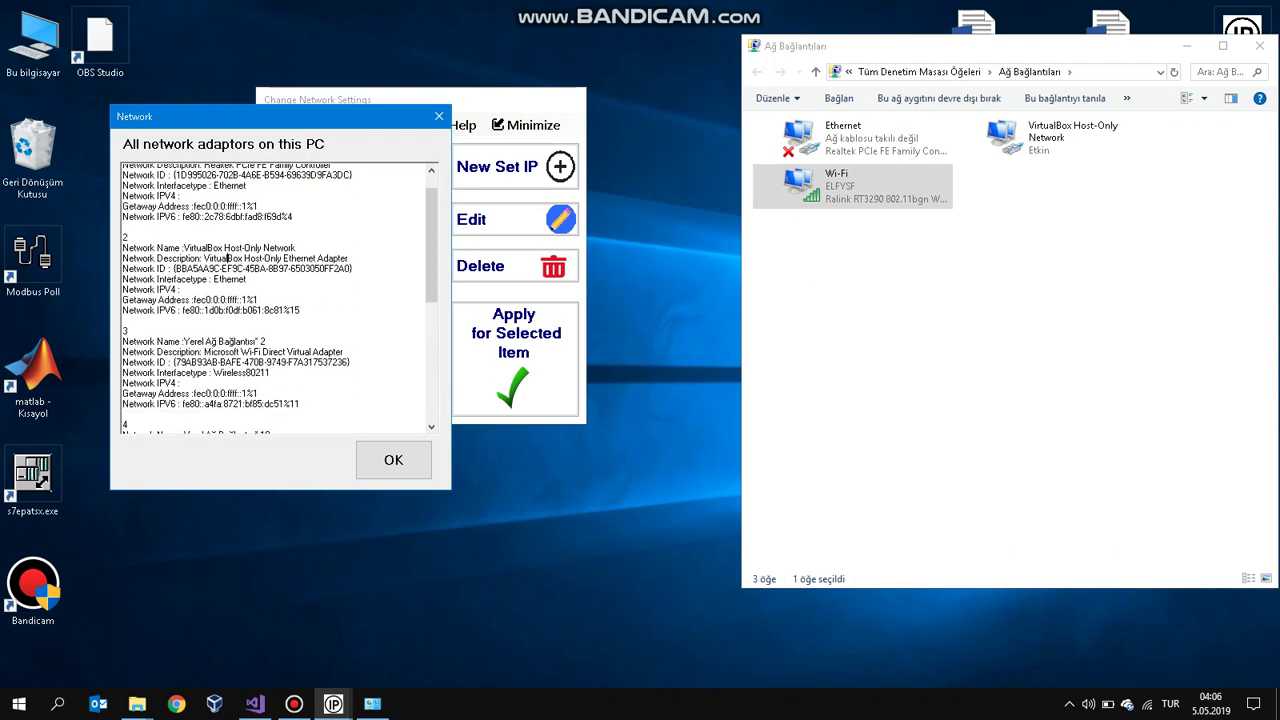
{"action": "left_click", "coordinate": [393, 460]}
Enable the tool's automatic start with Windows, and cancel that startup setting again
{"action": "left_click", "coordinate": [396, 125]}
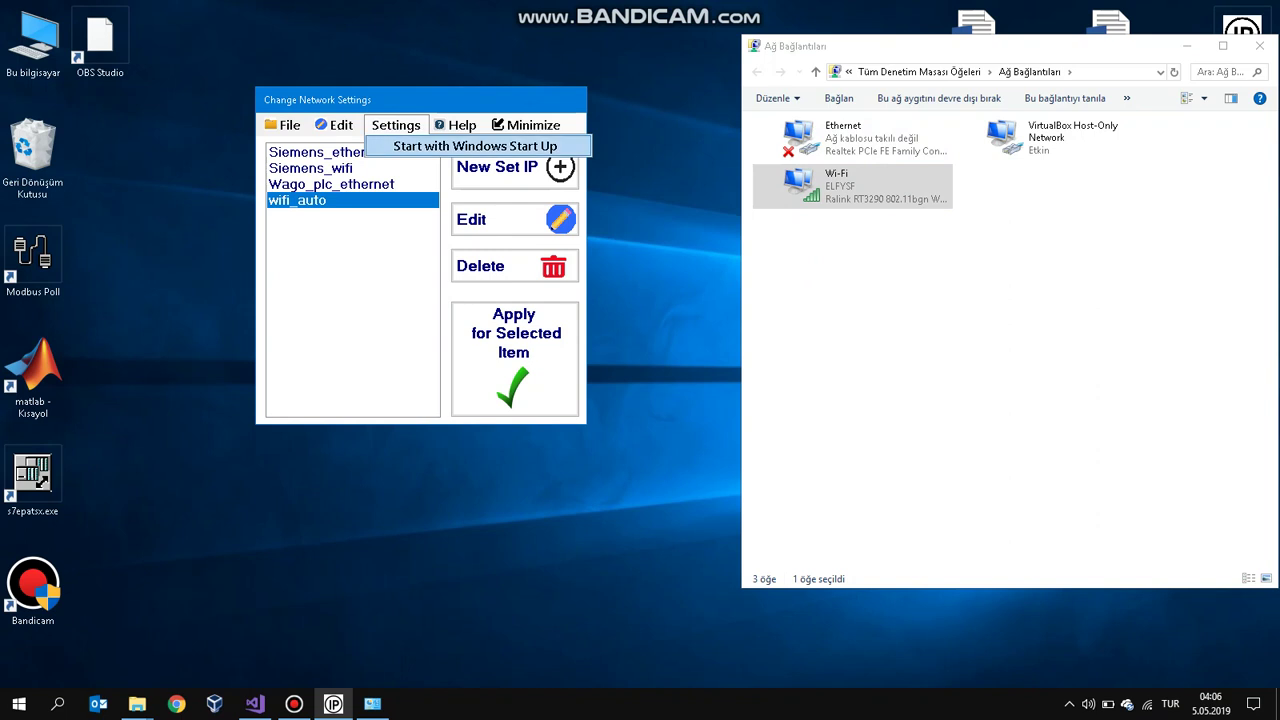
{"action": "left_click", "coordinate": [475, 146]}
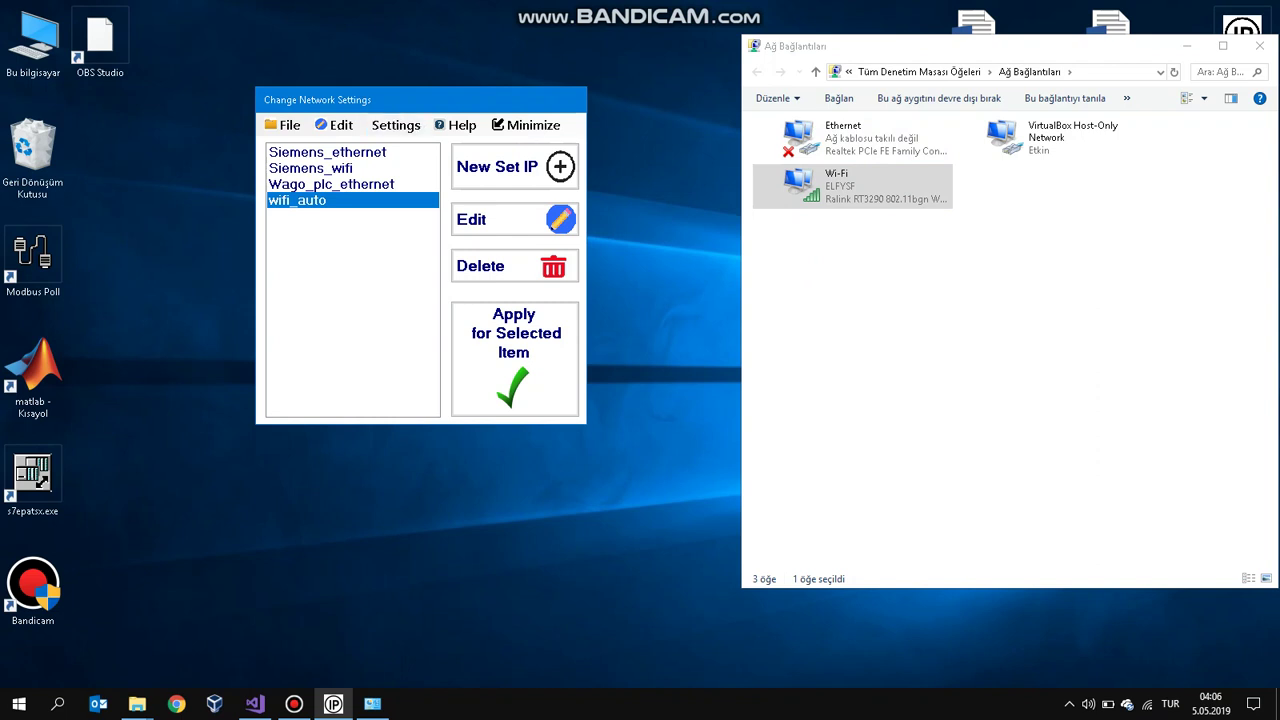
{"action": "left_click_drag", "start_coordinate": [420, 100], "coordinate": [403, 110]}
{"action": "left_click", "coordinate": [379, 135]}
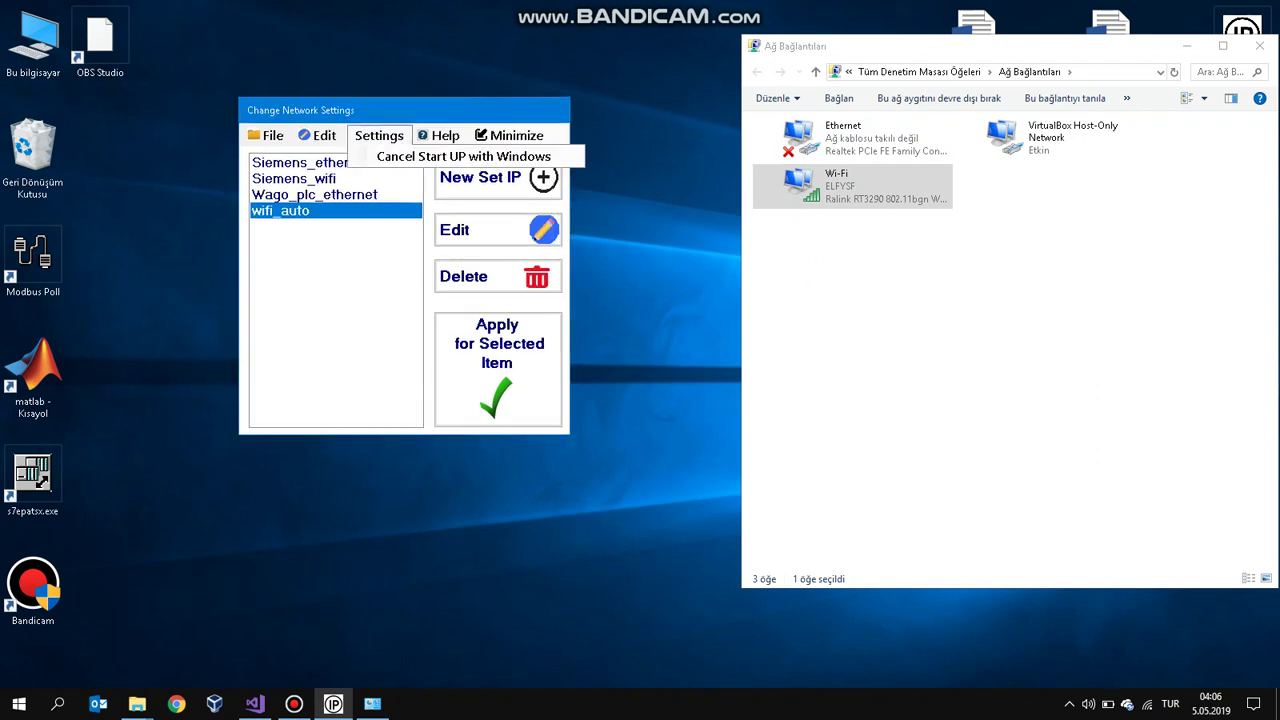
{"action": "left_click", "coordinate": [463, 156]}
Minimize the IP configuration tool to the system tray and restore its window from there
{"action": "left_click", "coordinate": [440, 135]}
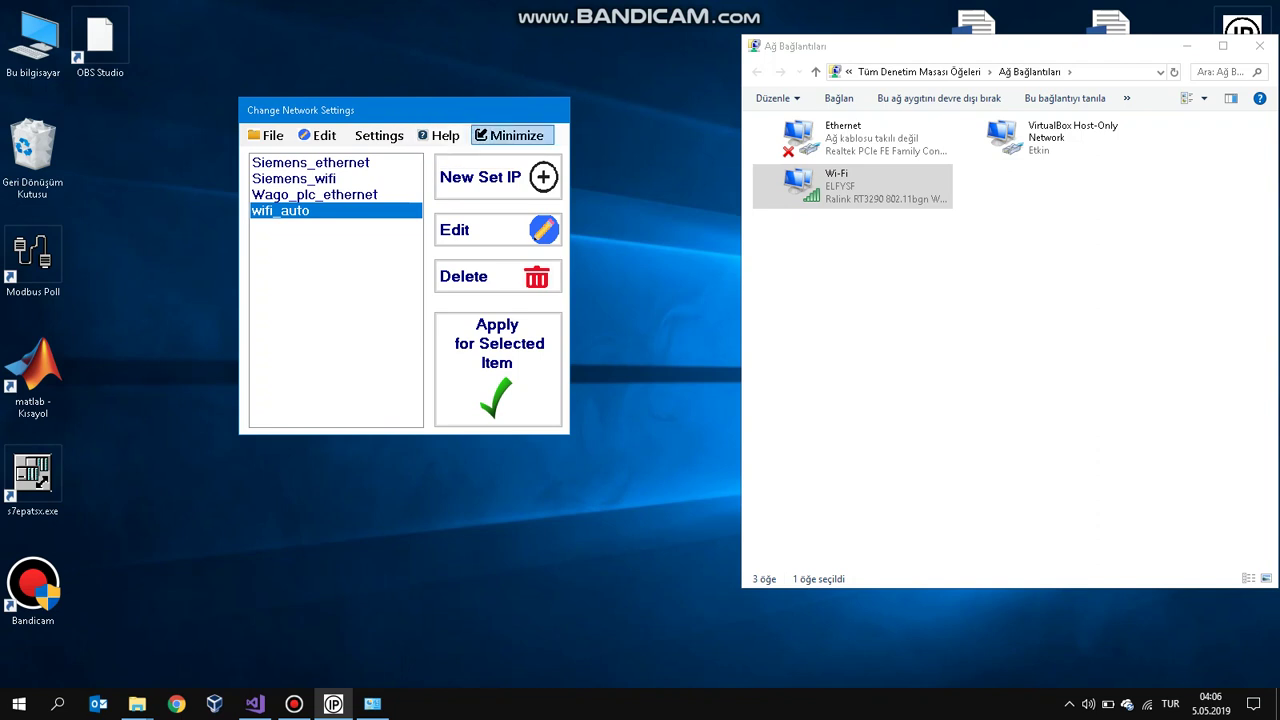
{"action": "left_click", "coordinate": [512, 135]}
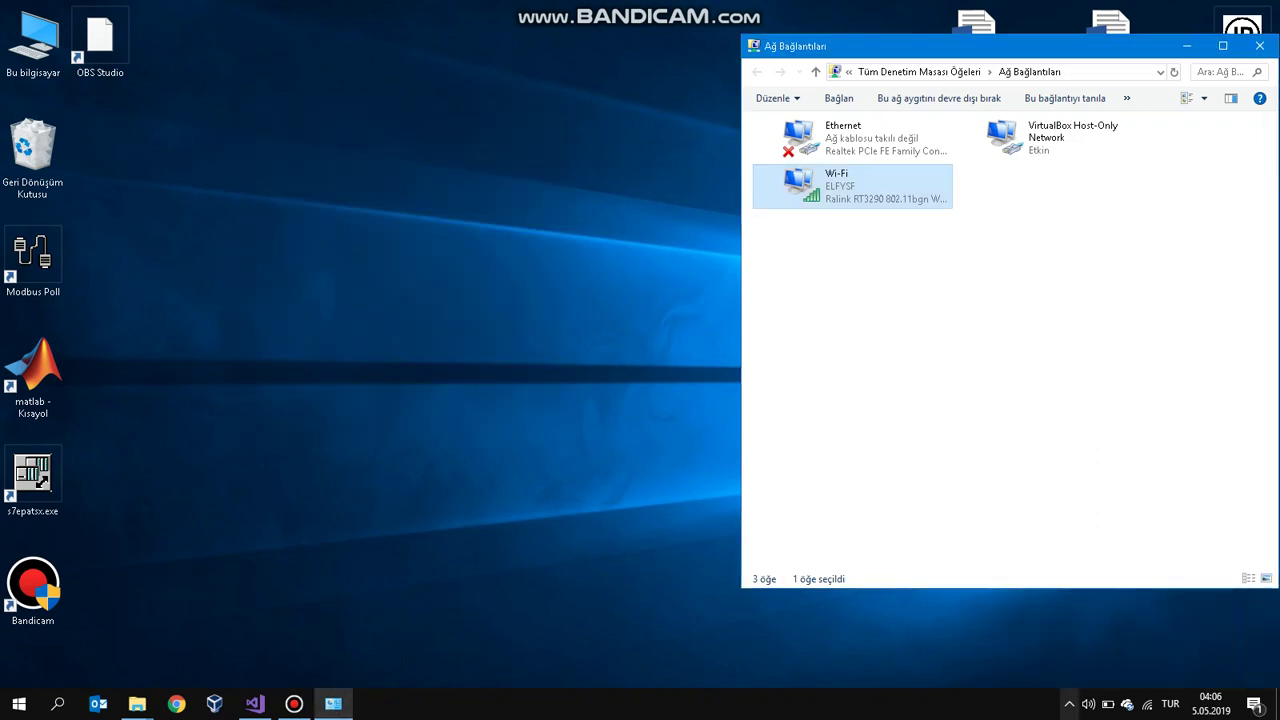
{"action": "left_click", "coordinate": [1069, 704]}
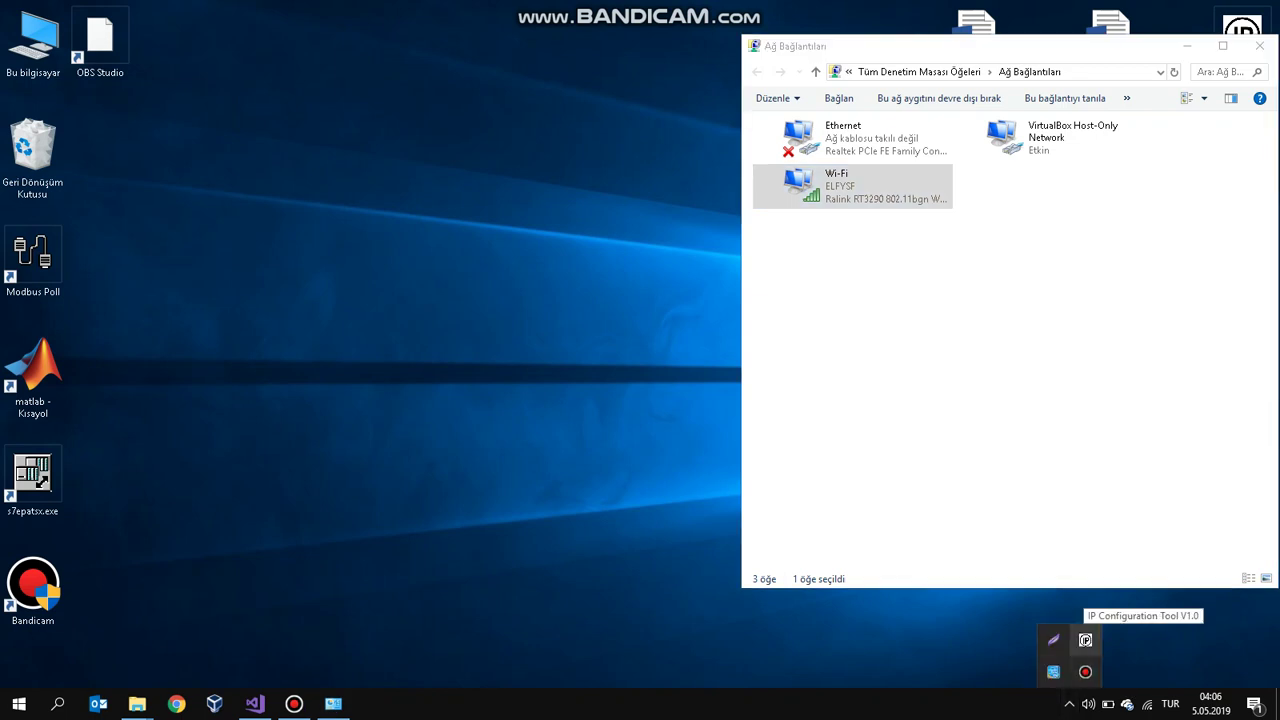
{"action": "double_click", "coordinate": [1085, 643]}
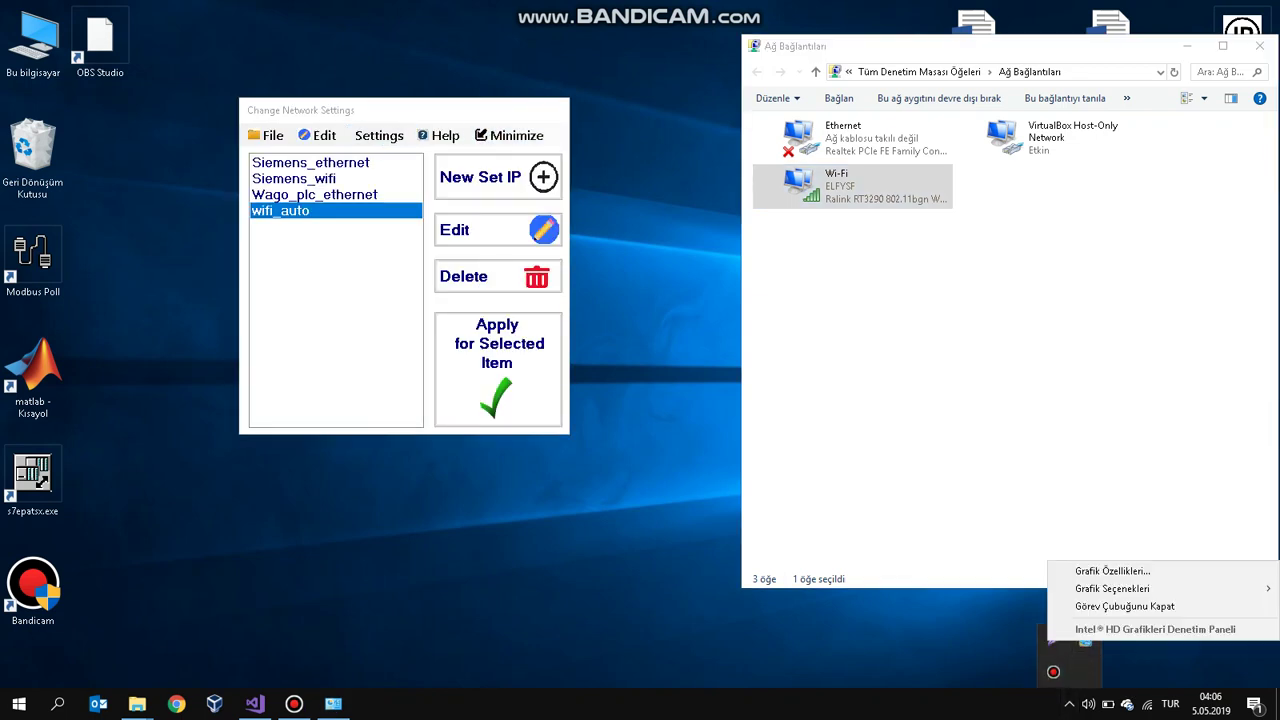
{"action": "left_click_drag", "start_coordinate": [372, 113], "coordinate": [383, 95]}
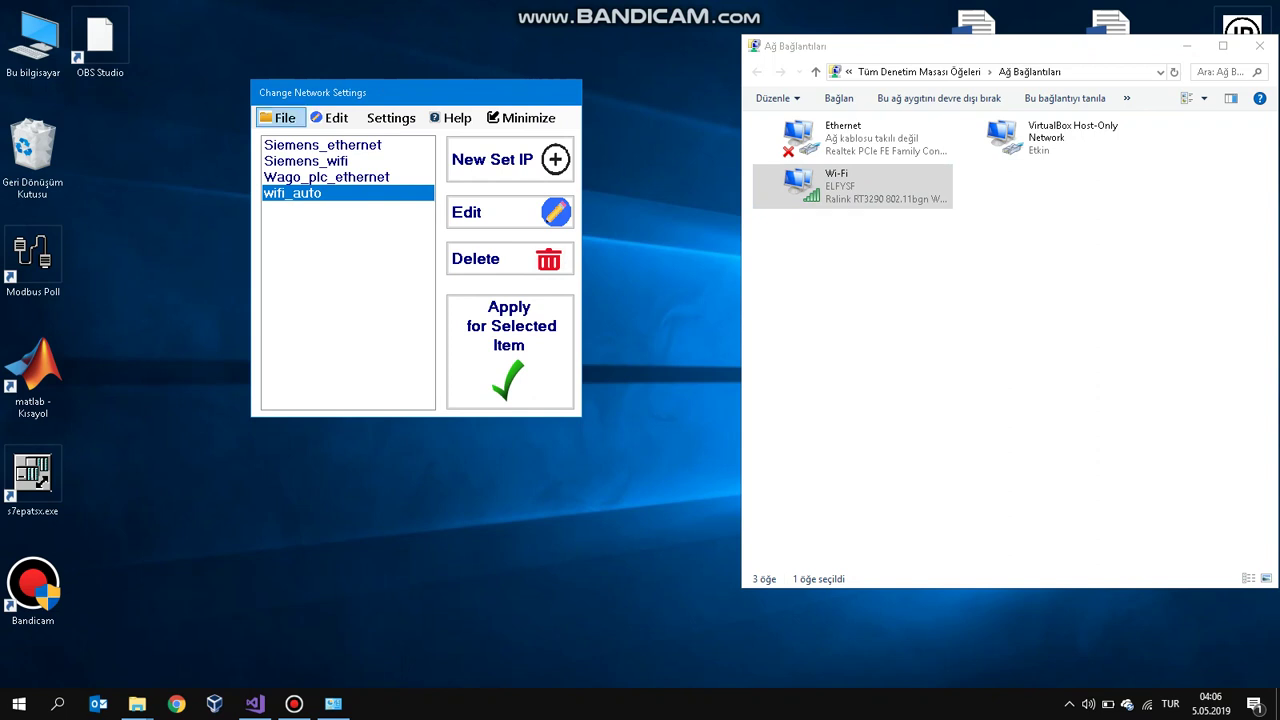
{"action": "left_click", "coordinate": [294, 704]}
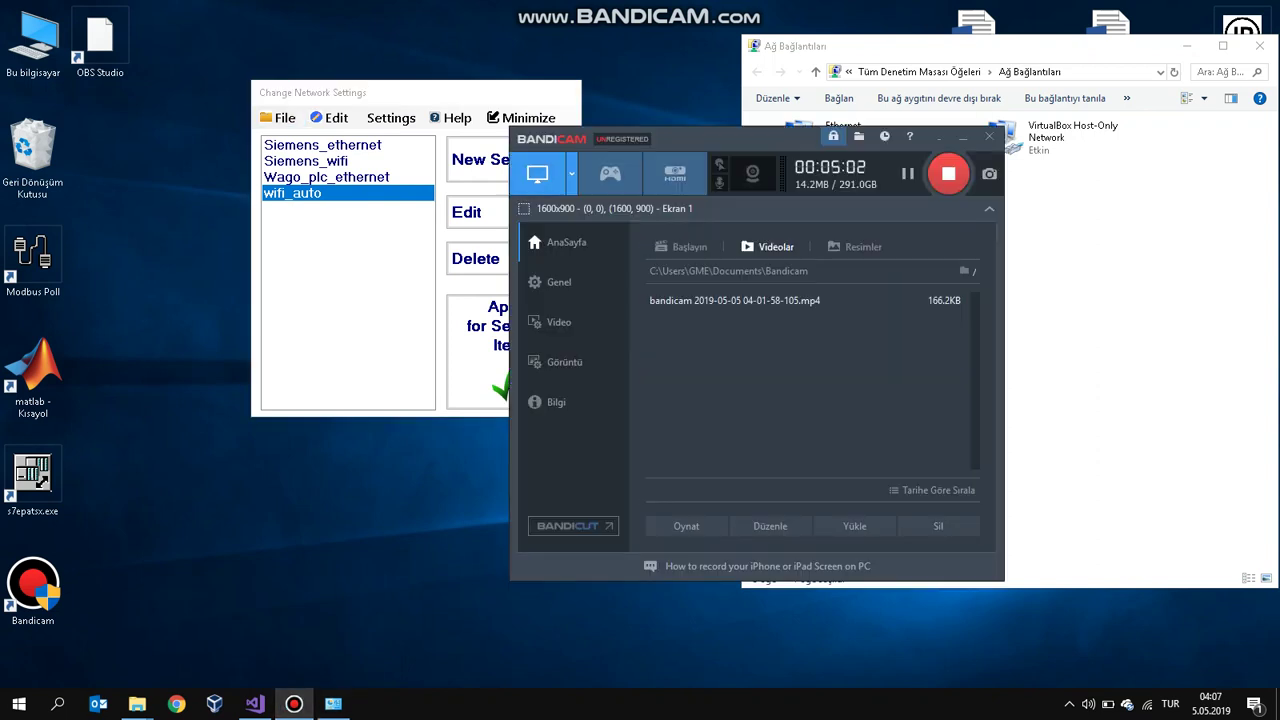